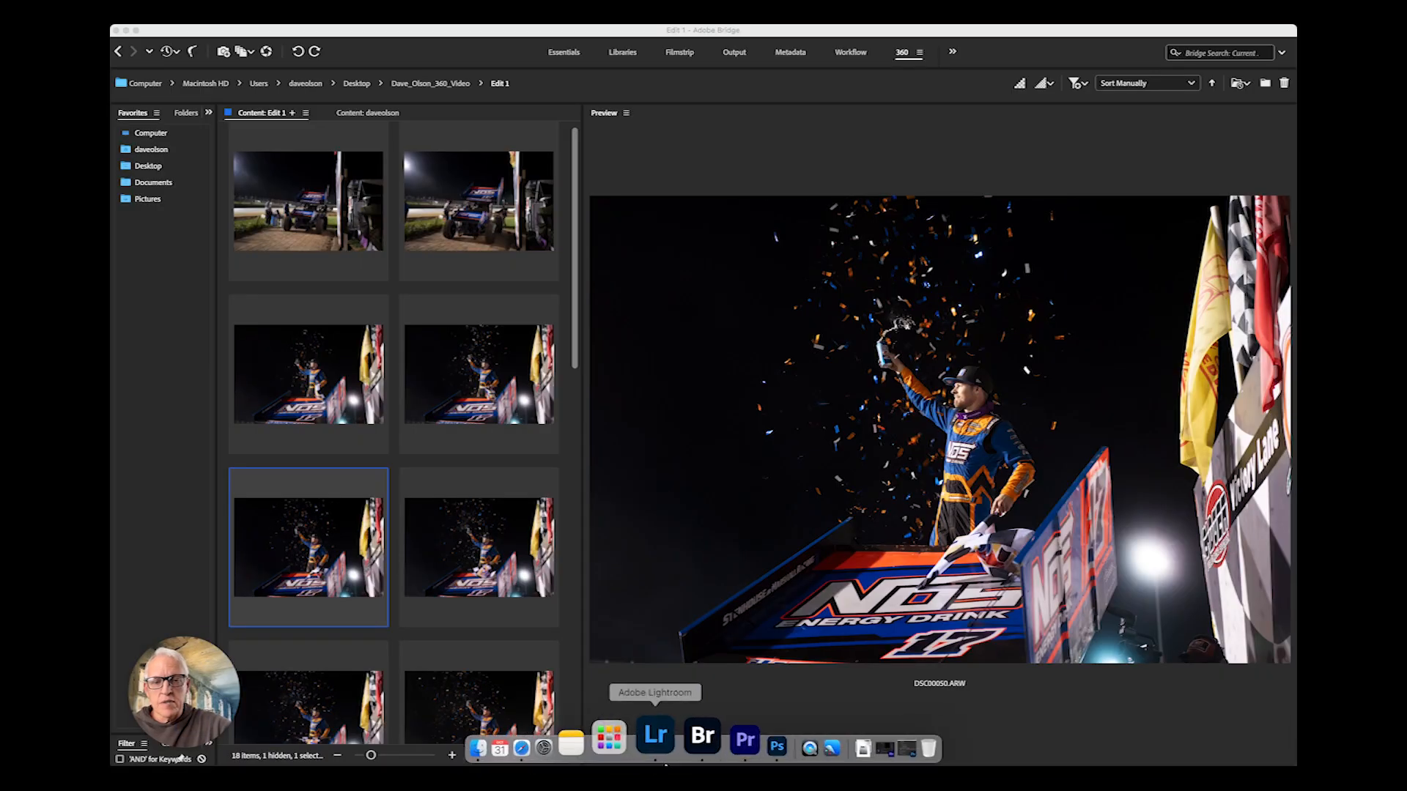
- Switch to Photoshop to view the edited copy, then return to Bridge
click(725, 739)
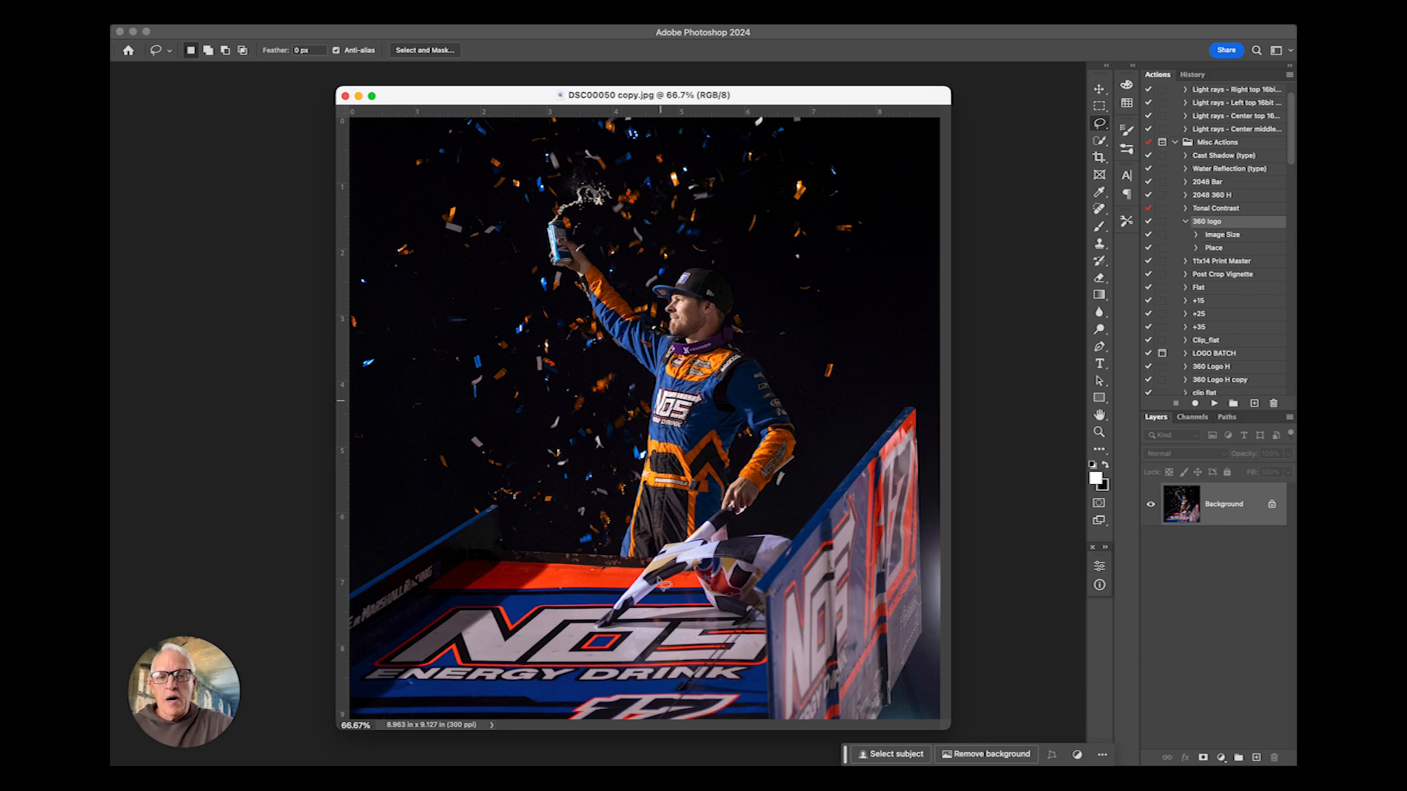
click(683, 747)
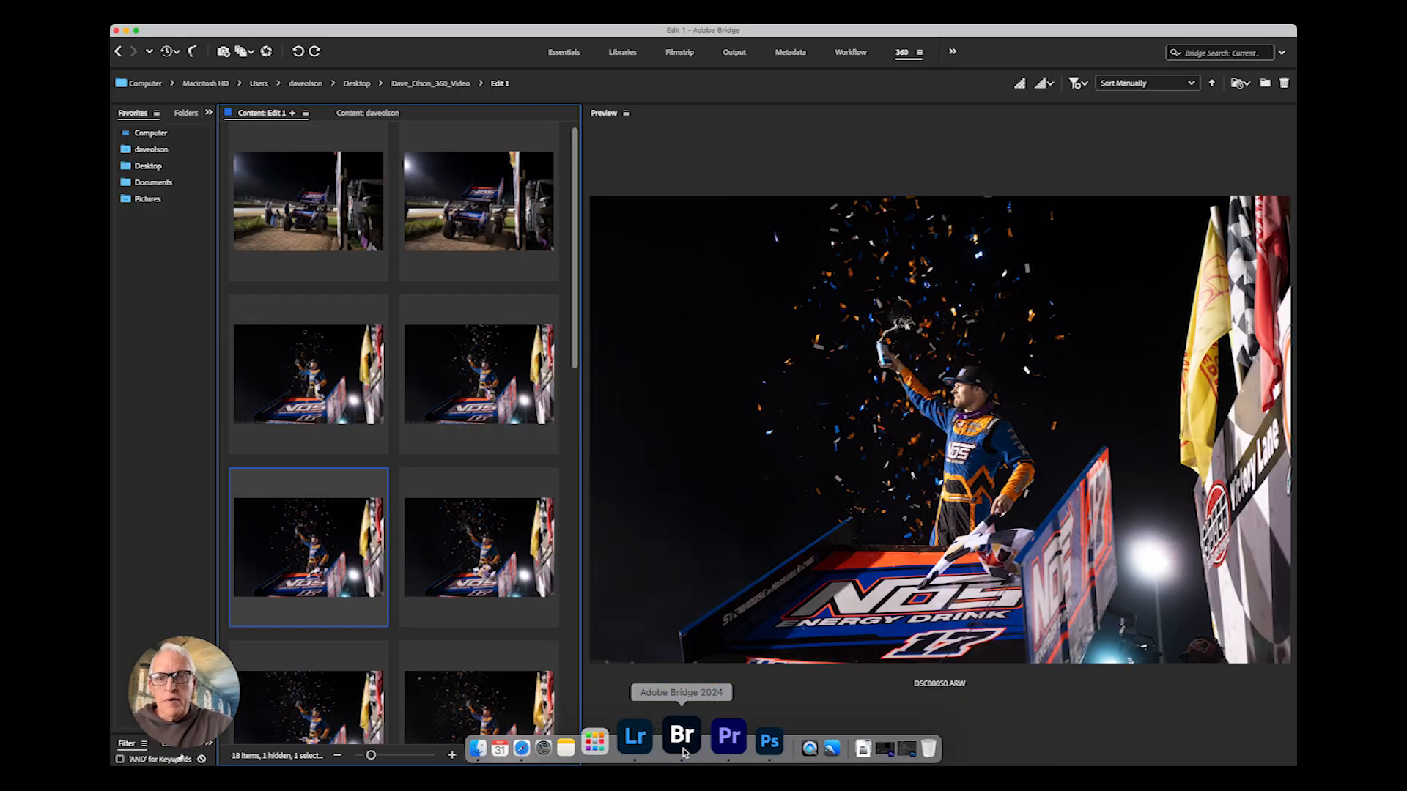
- Browse the race shoot's thumbnails and inspect faces in the preview with the loupe
click(306, 220)
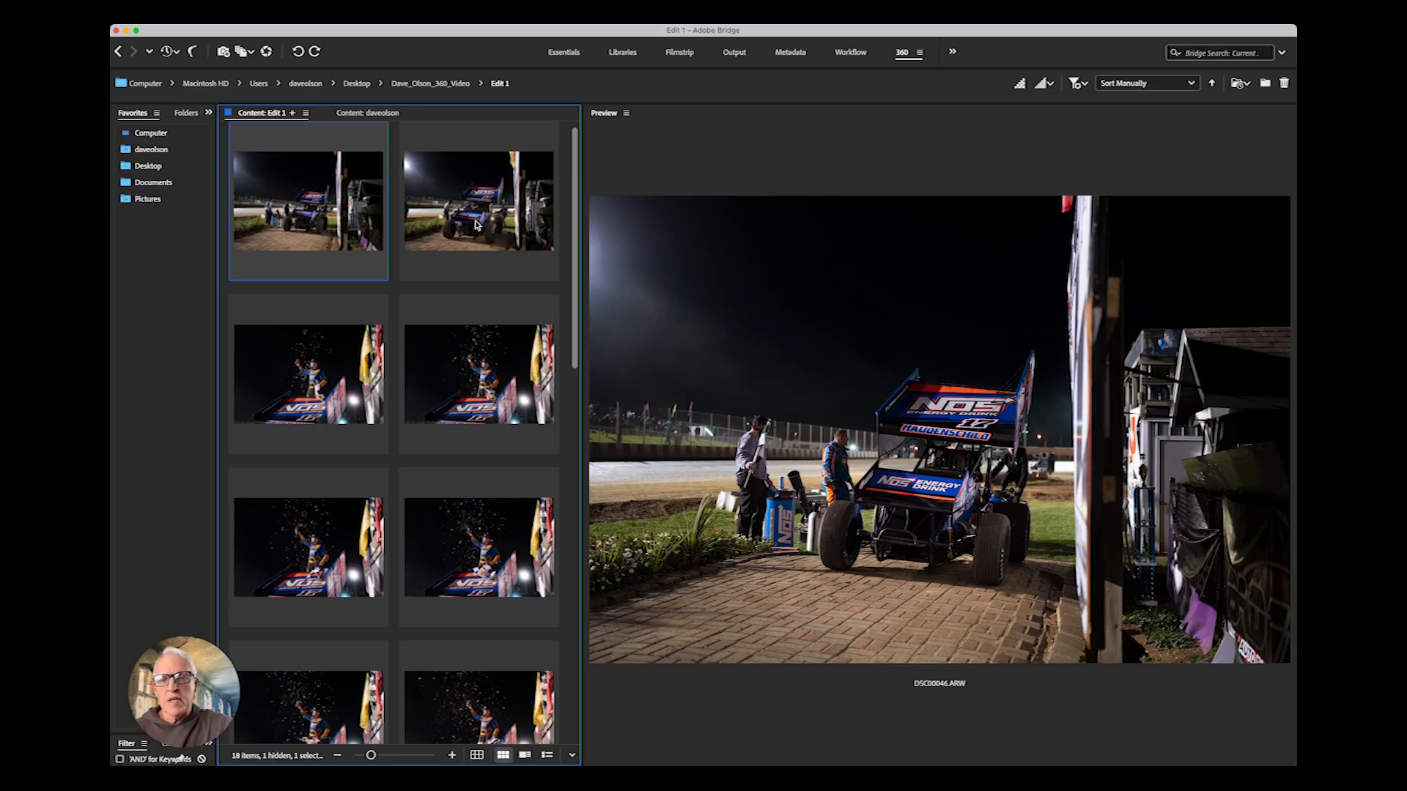
click(319, 411)
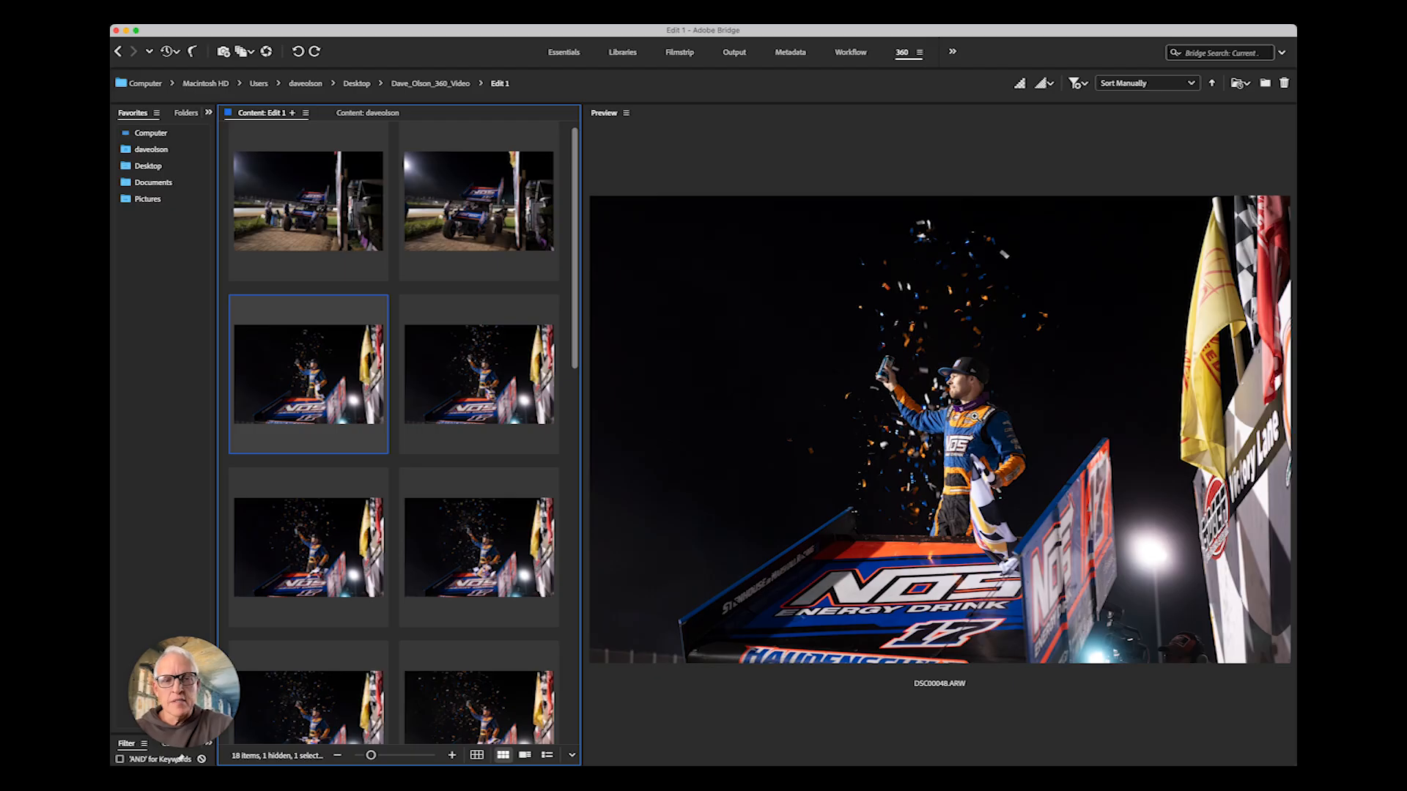
click(467, 214)
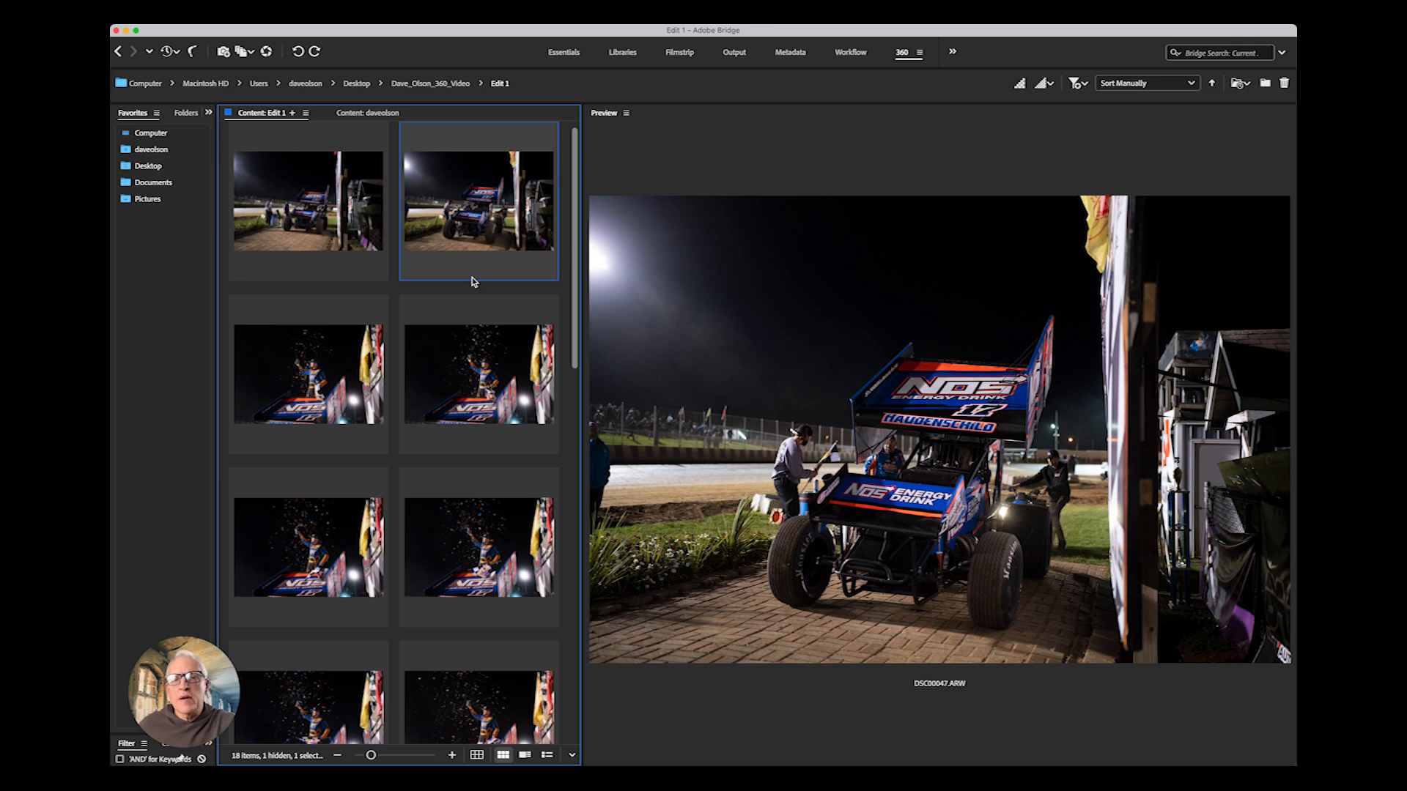
click(353, 238)
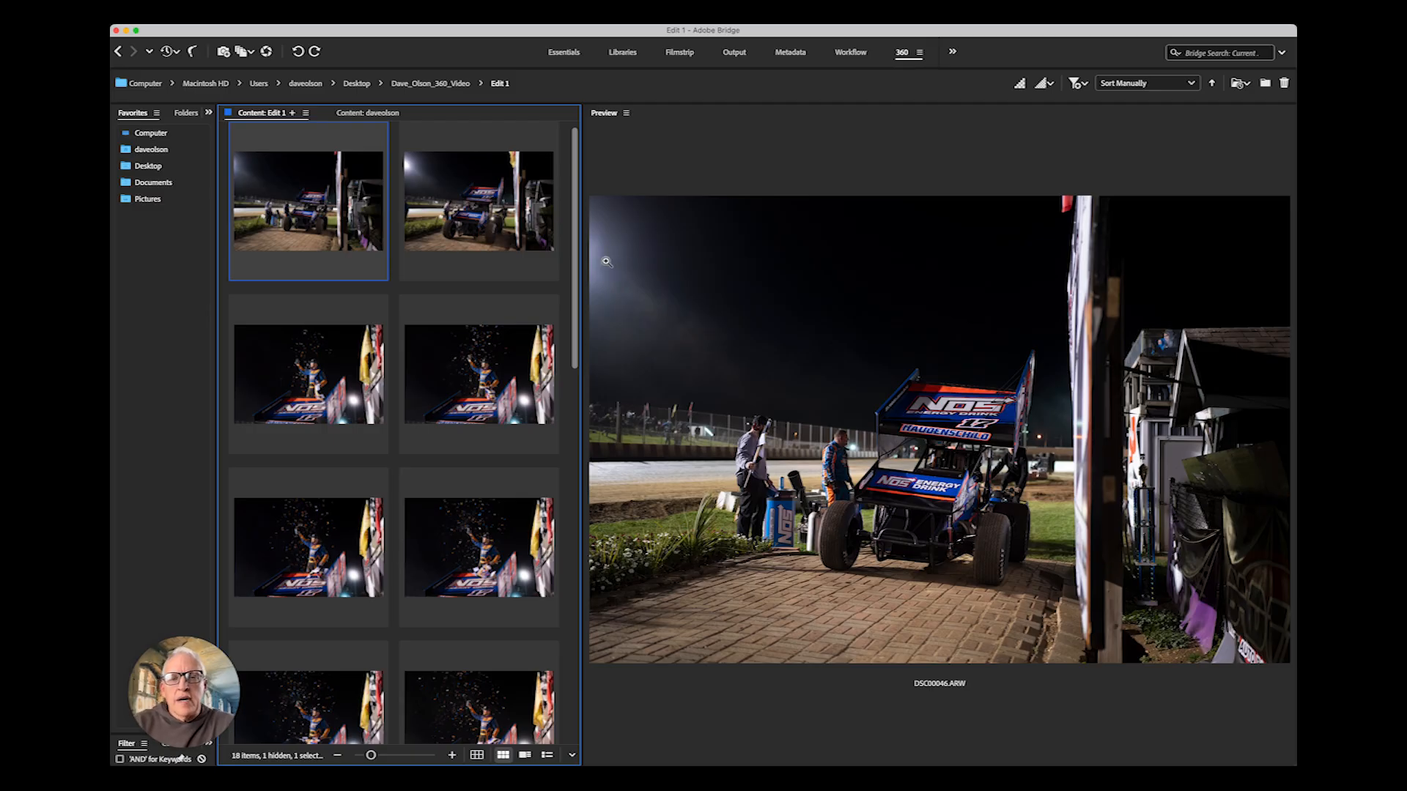
key(Right)
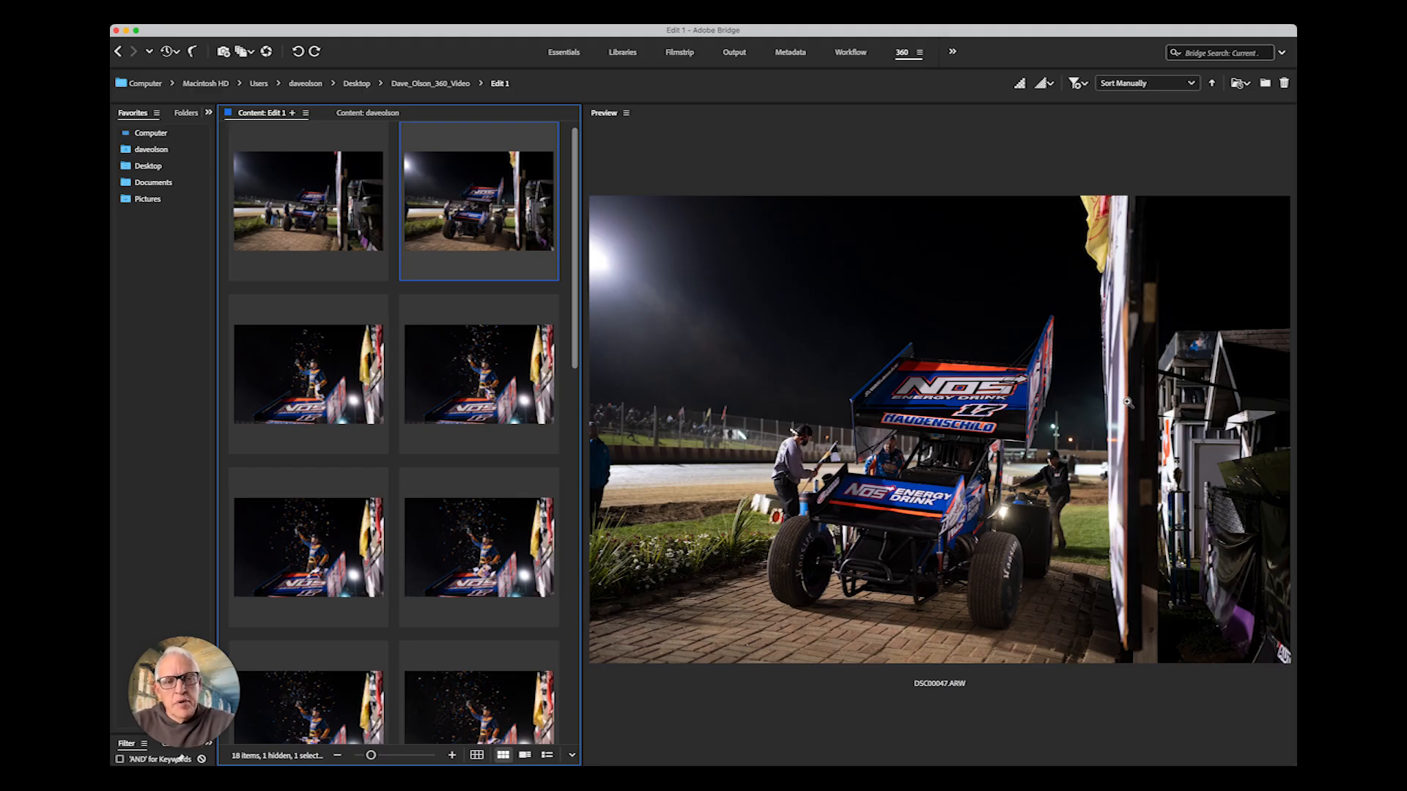
click(1051, 361)
drag(1137, 447, 1140, 429)
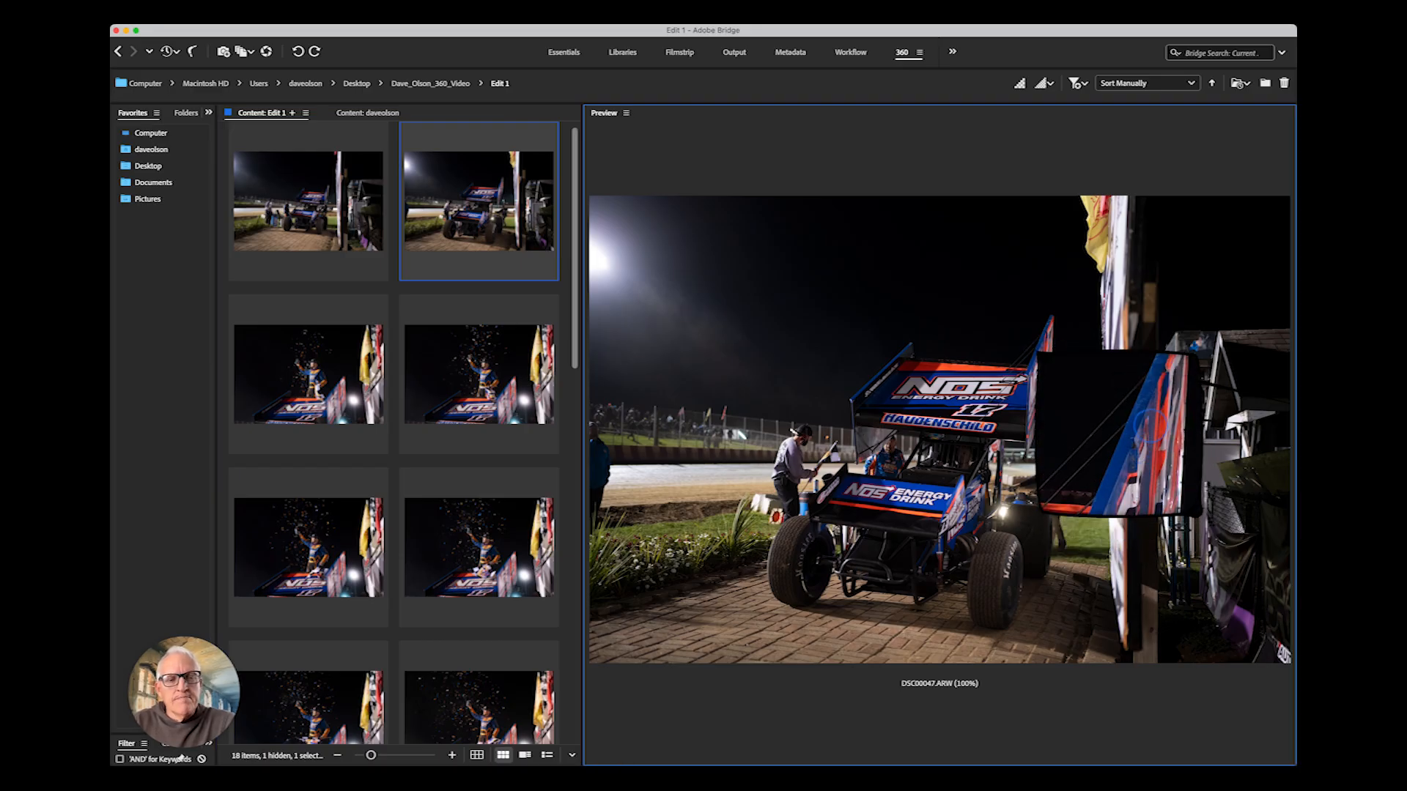
click(1155, 420)
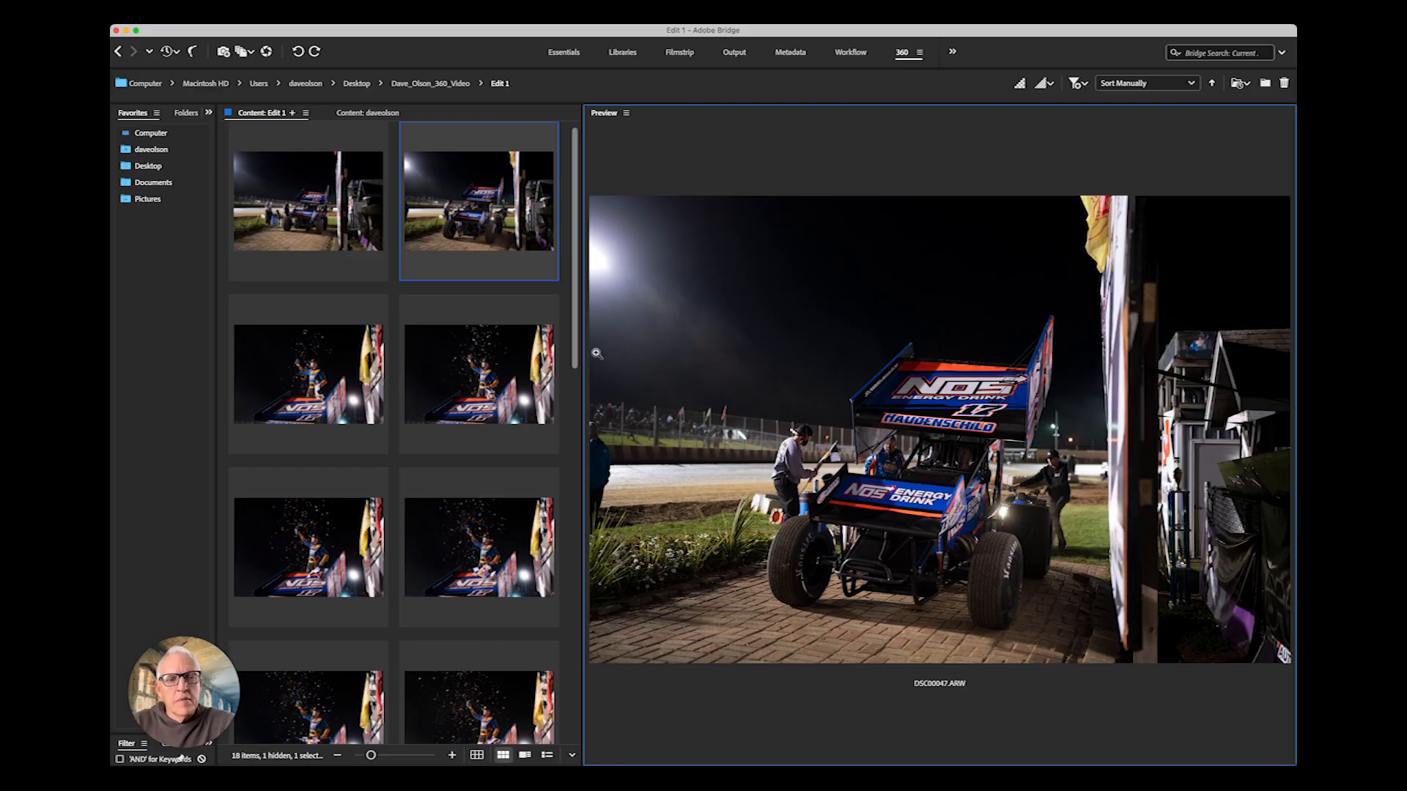
click(299, 403)
click(953, 384)
drag(1089, 478, 1111, 486)
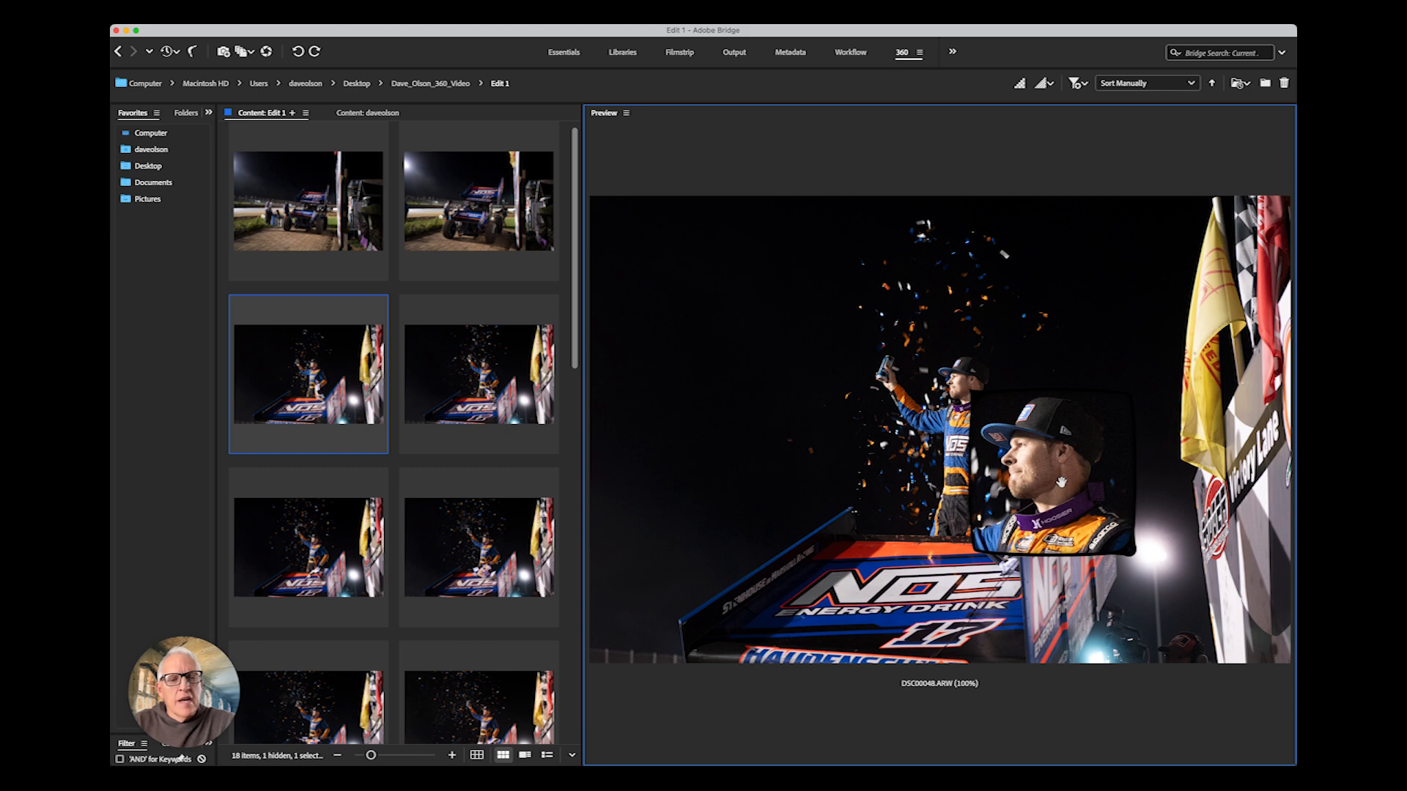
click(1029, 457)
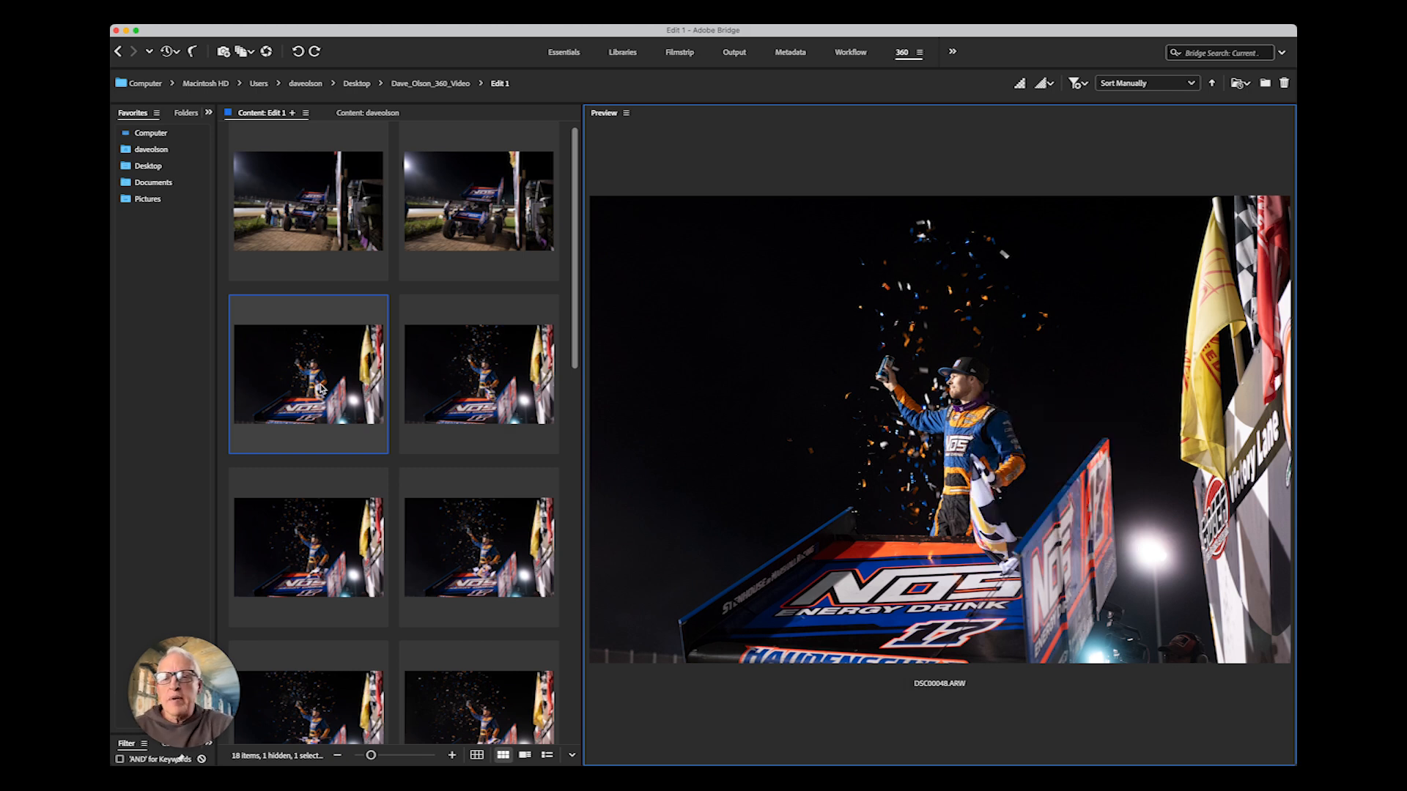
click(487, 399)
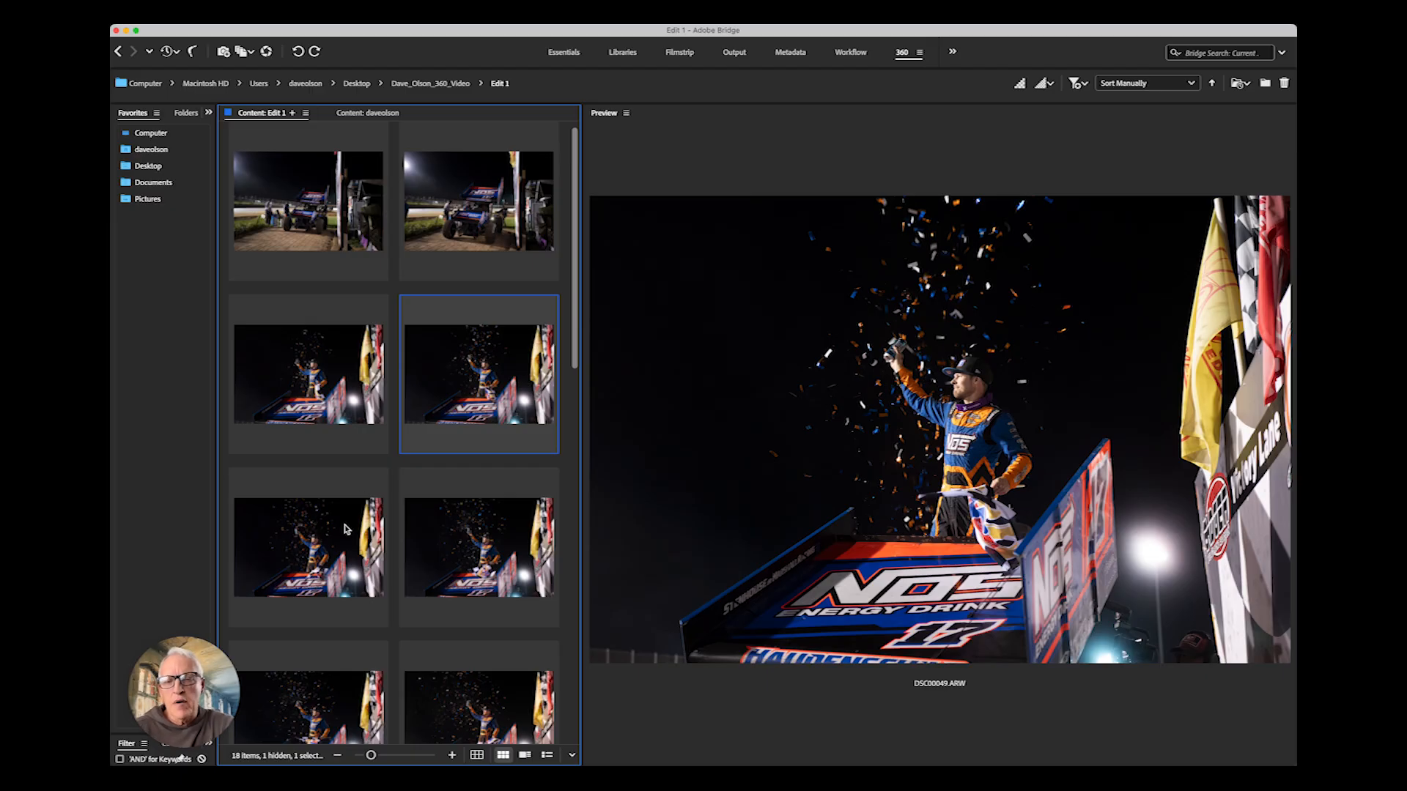
click(340, 540)
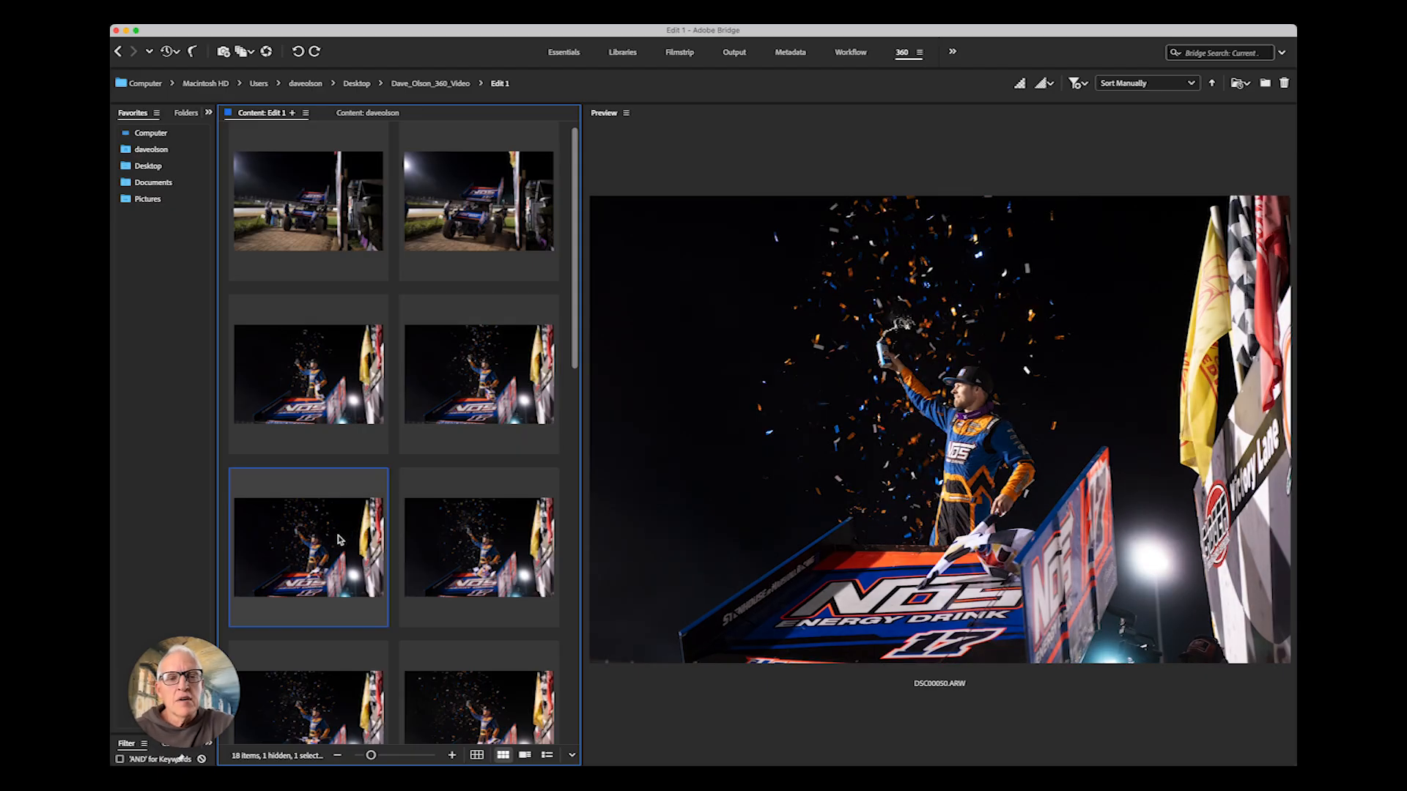
key(Down)
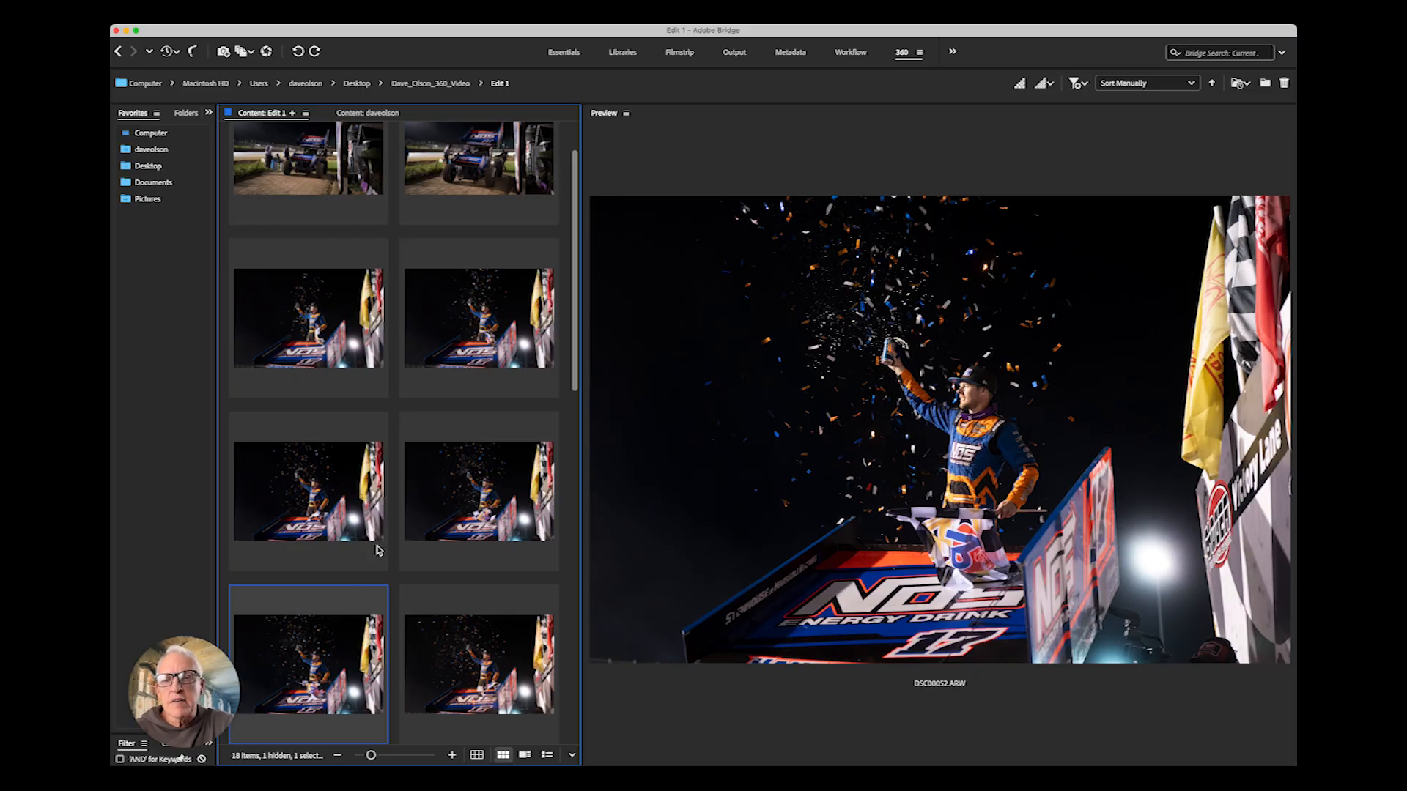
click(495, 516)
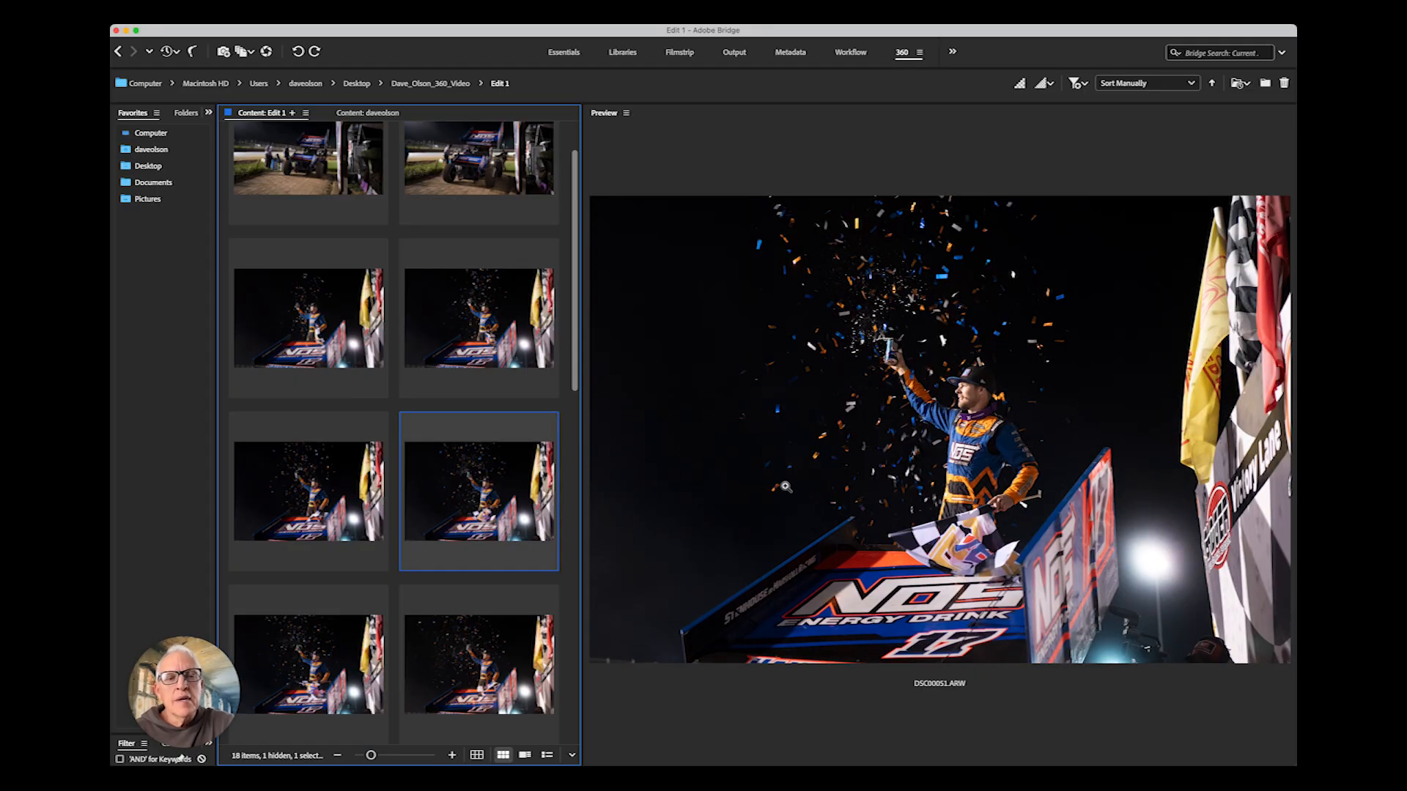
click(973, 394)
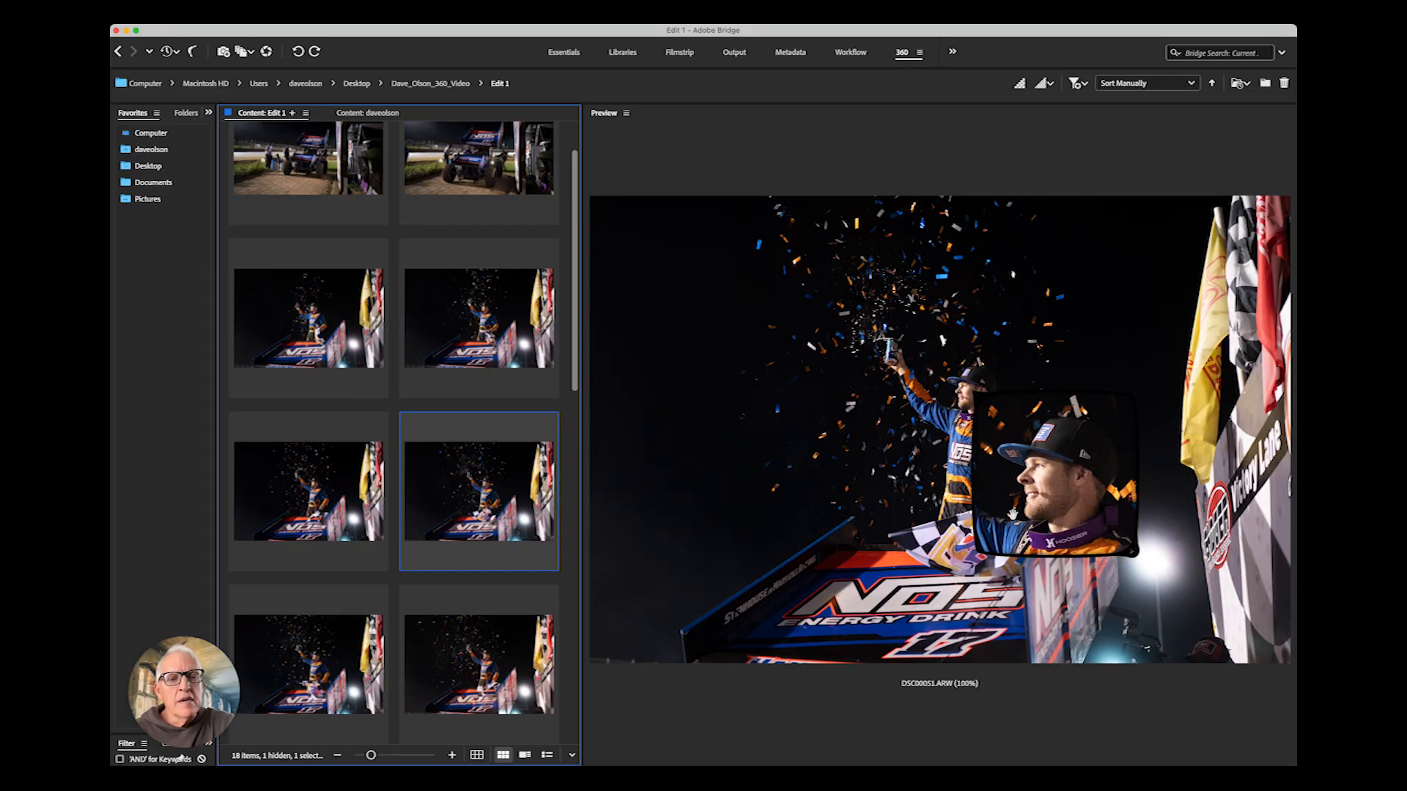
- Step through the remaining celebration frames and back to the earlier podium shots
click(524, 650)
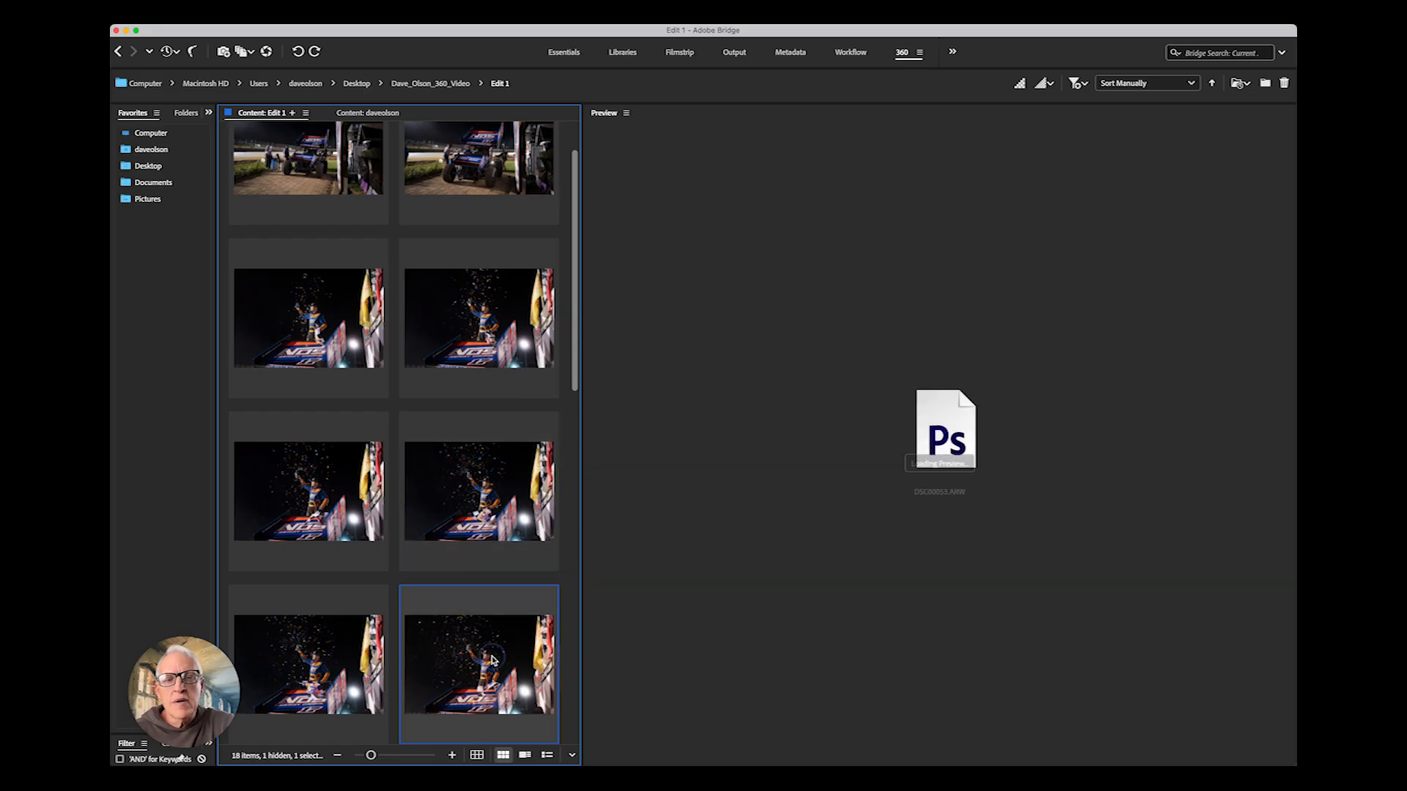
key(Right)
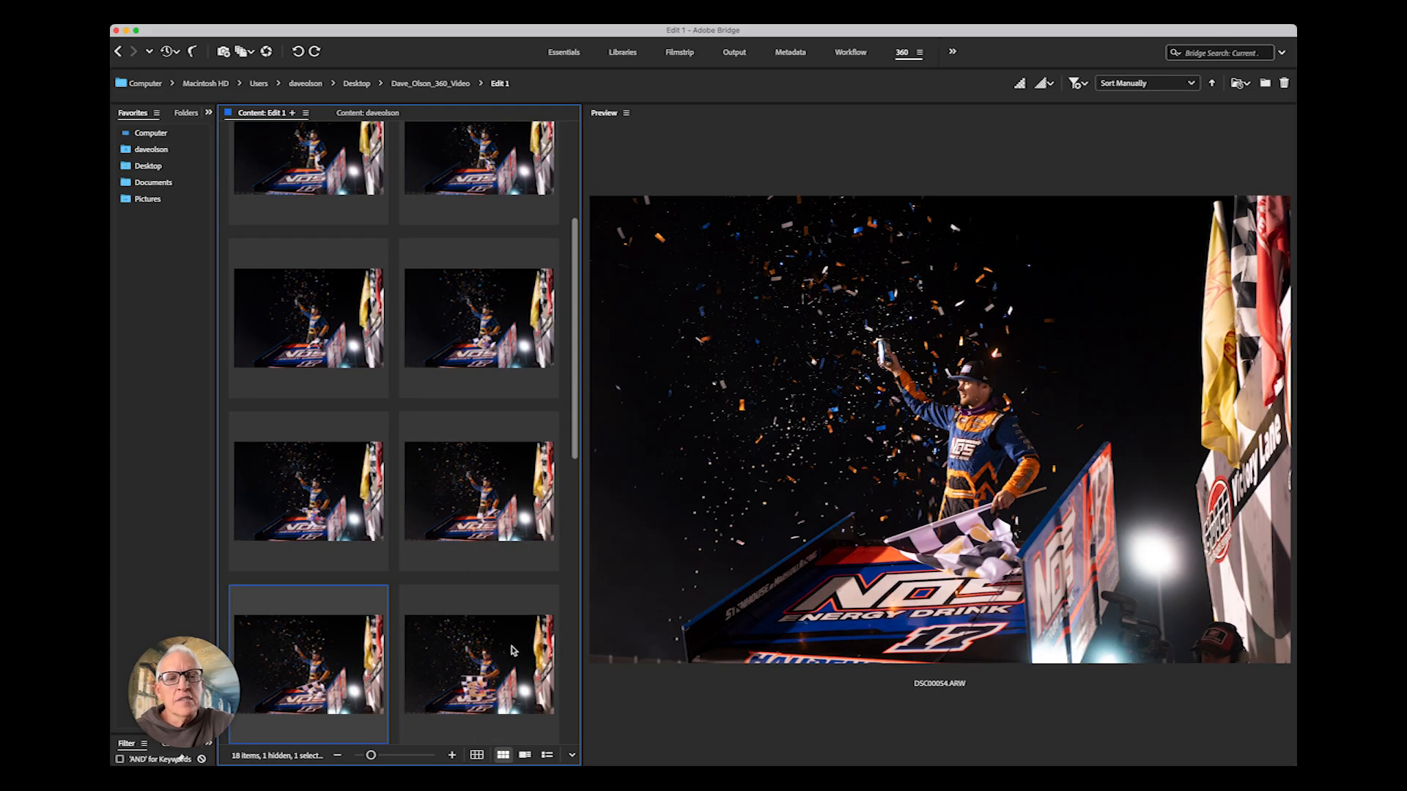
click(885, 353)
drag(966, 440, 1072, 491)
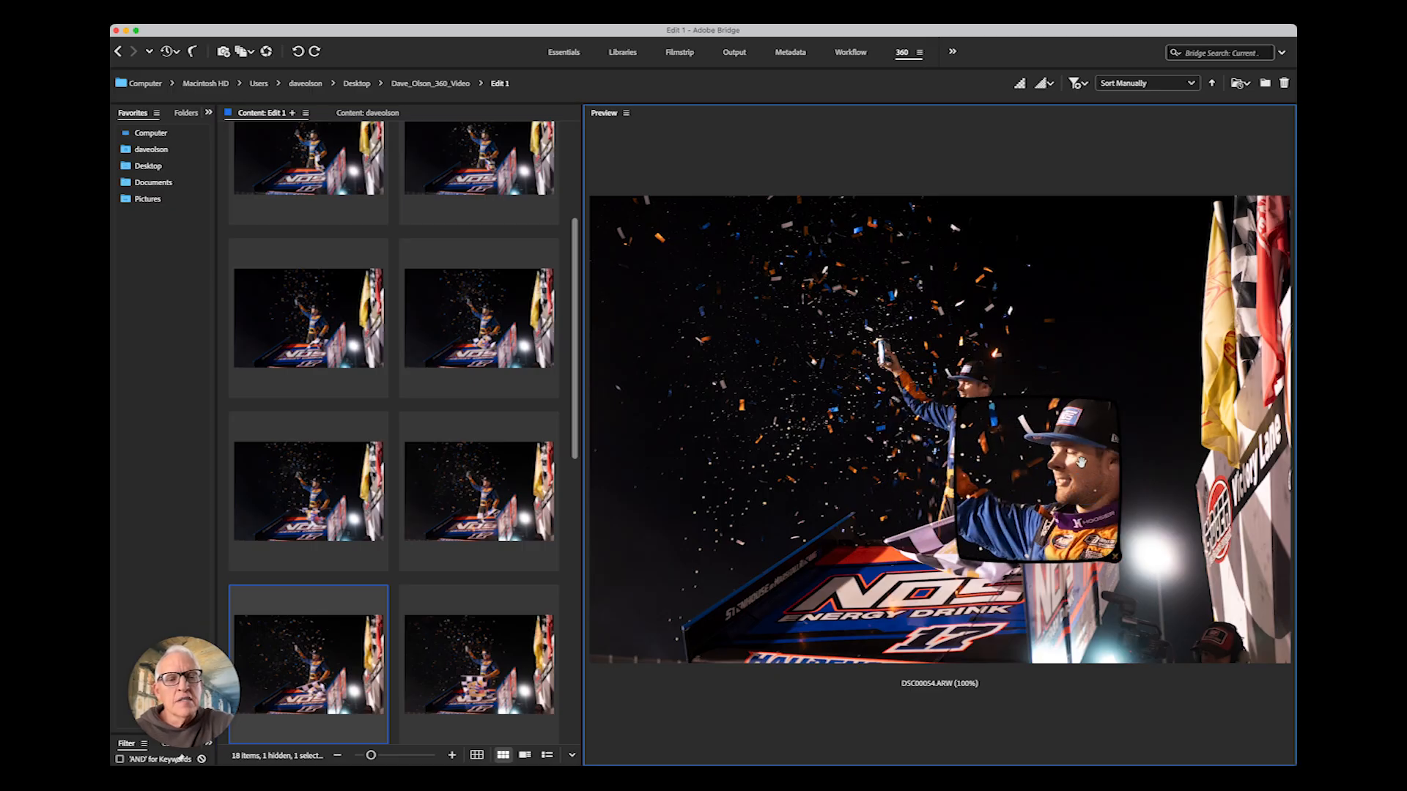
click(493, 672)
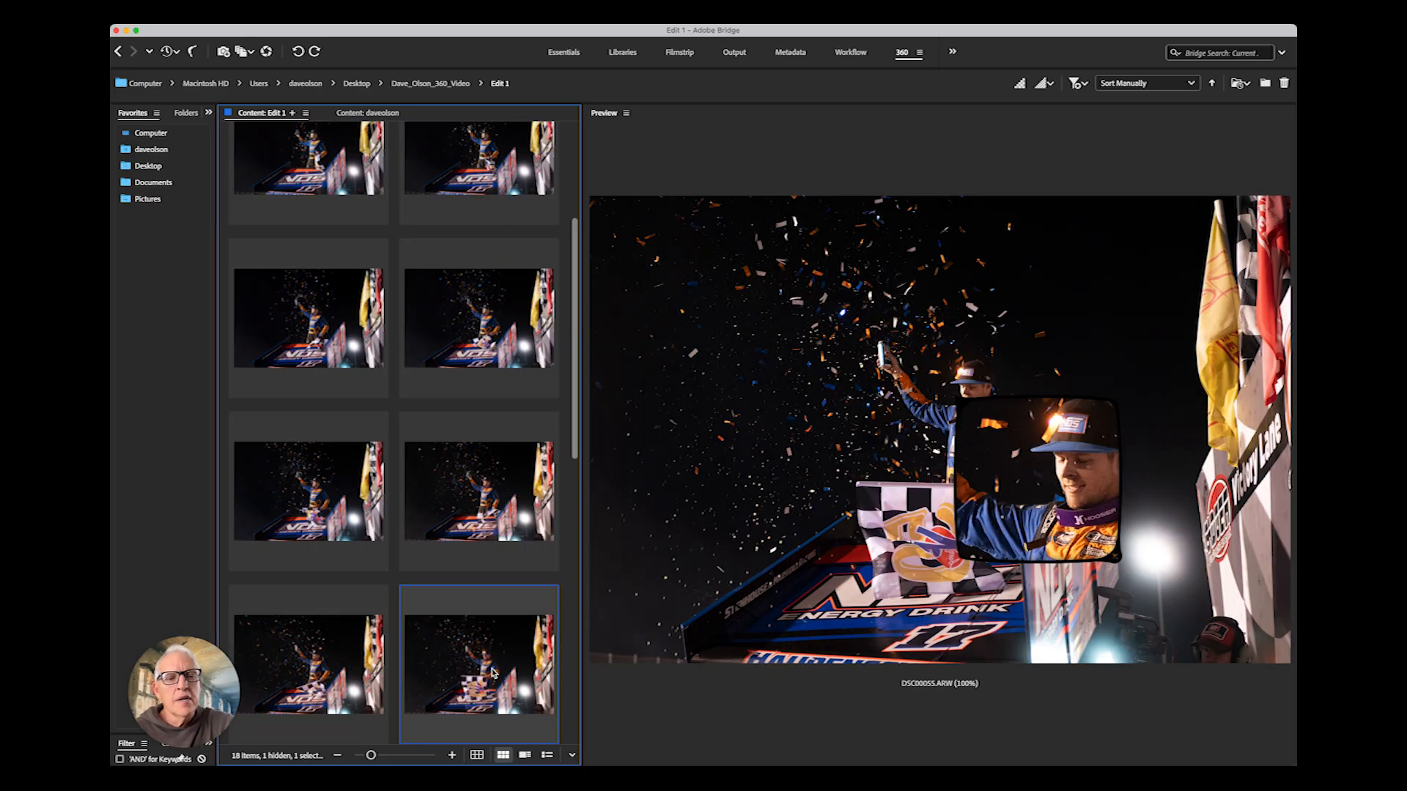
click(1048, 471)
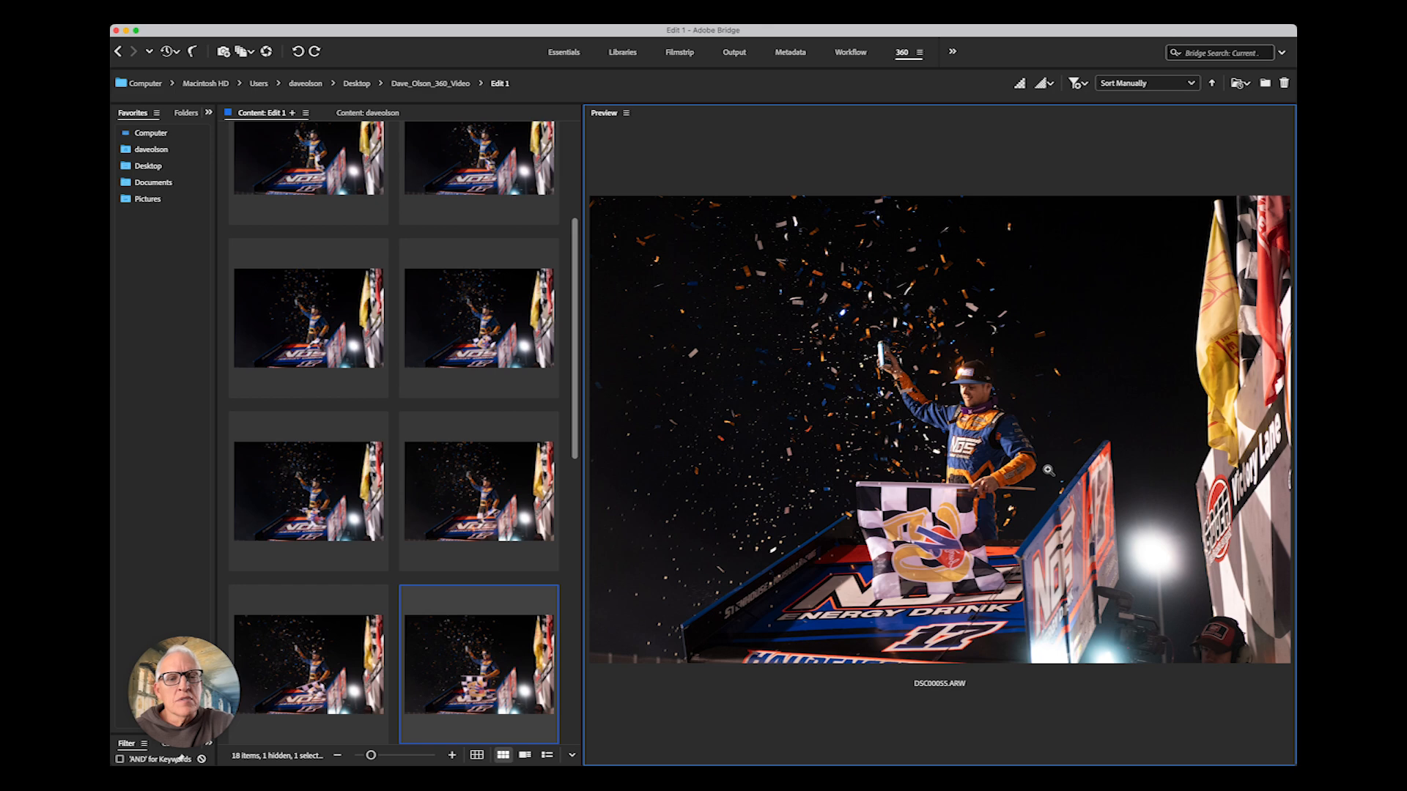
key(Right)
key(Right)
key(Right)
key(Right)
key(Right)
key(Right)
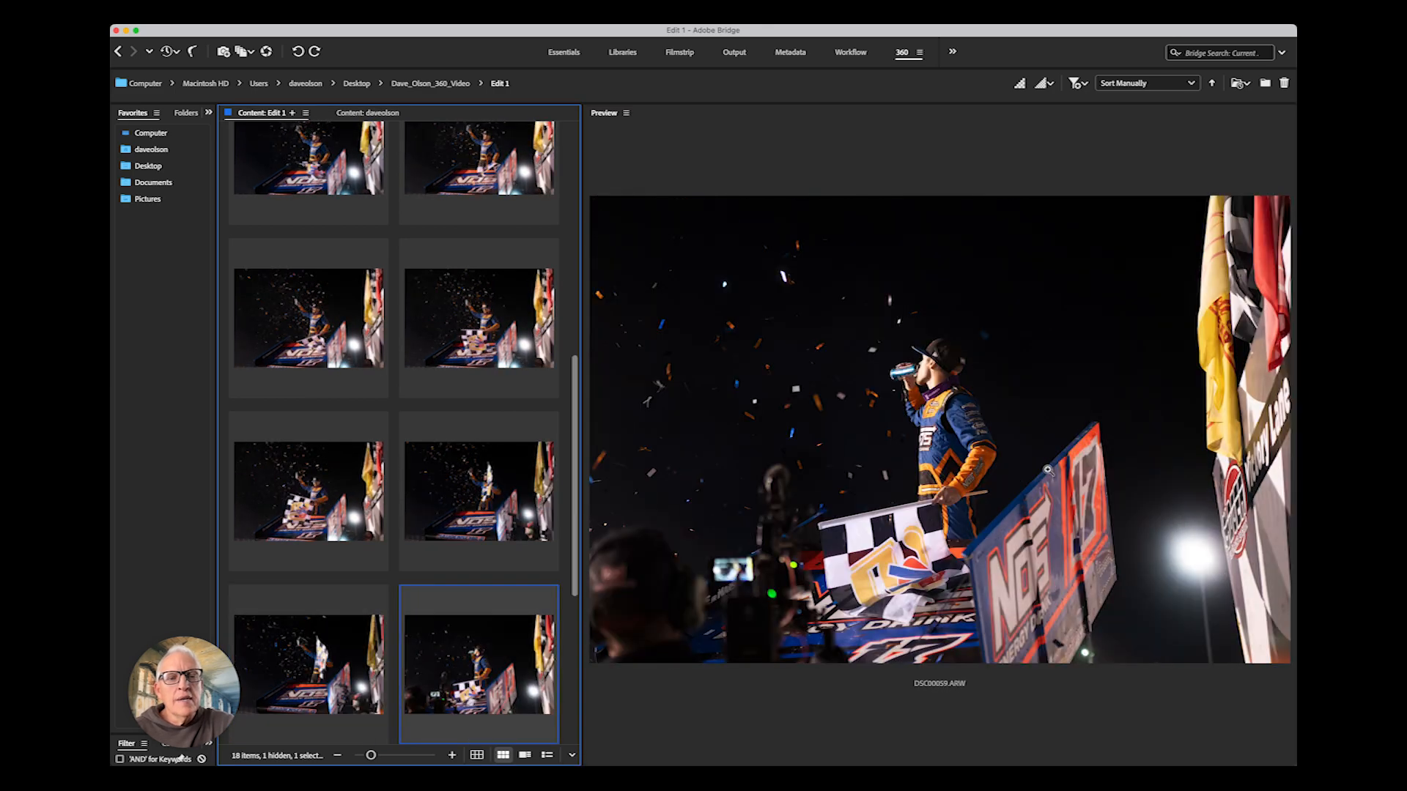
key(Right)
key(Left)
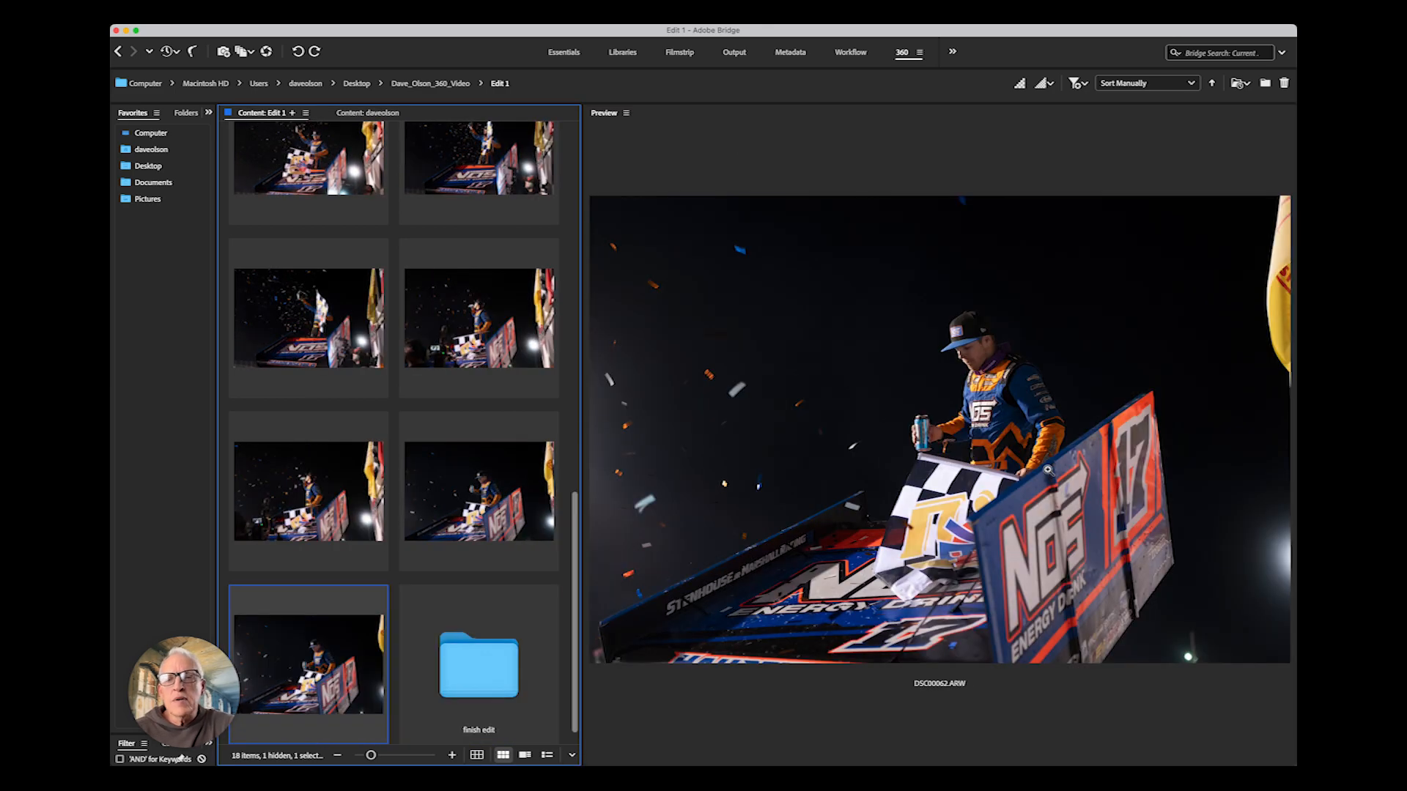
click(377, 170)
key(Up)
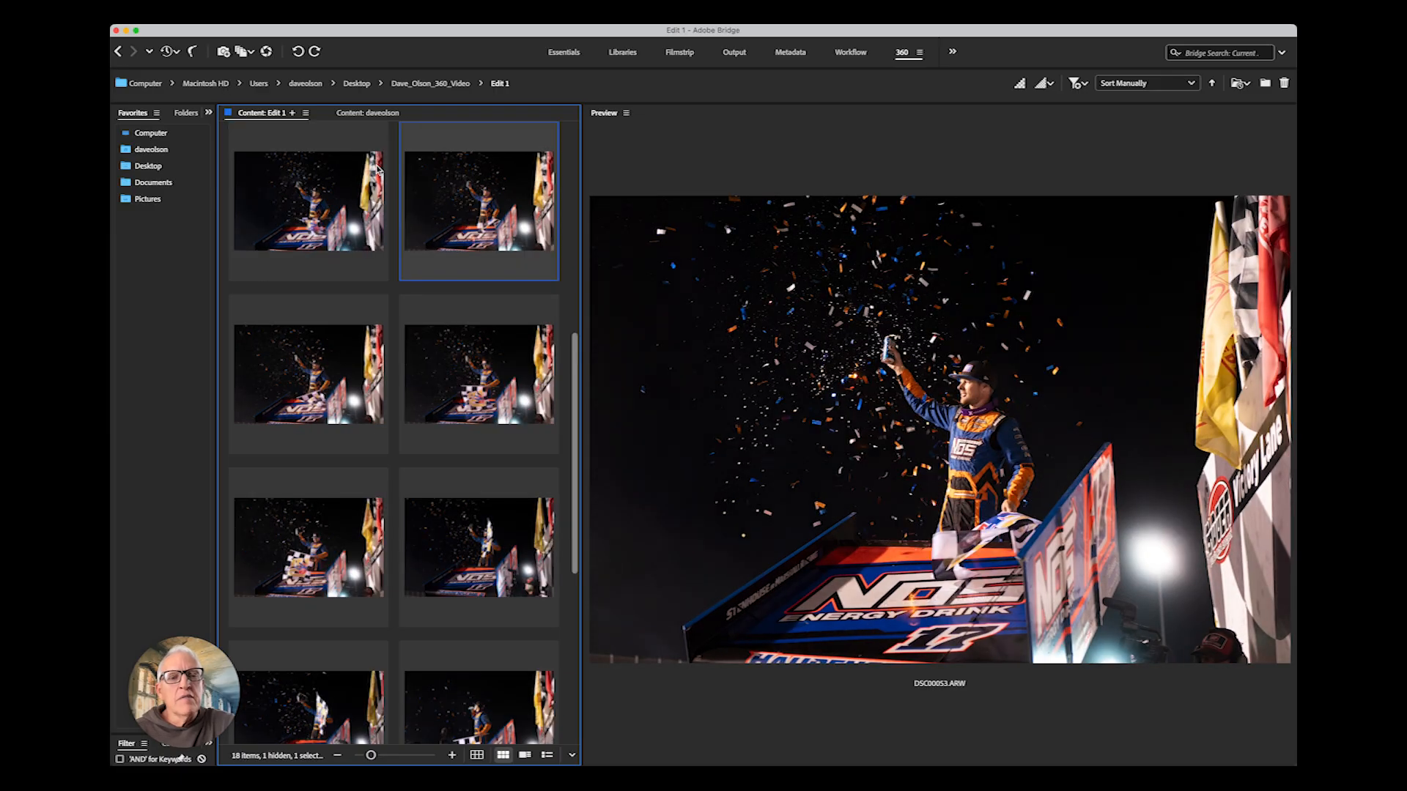
key(Up)
key(Left)
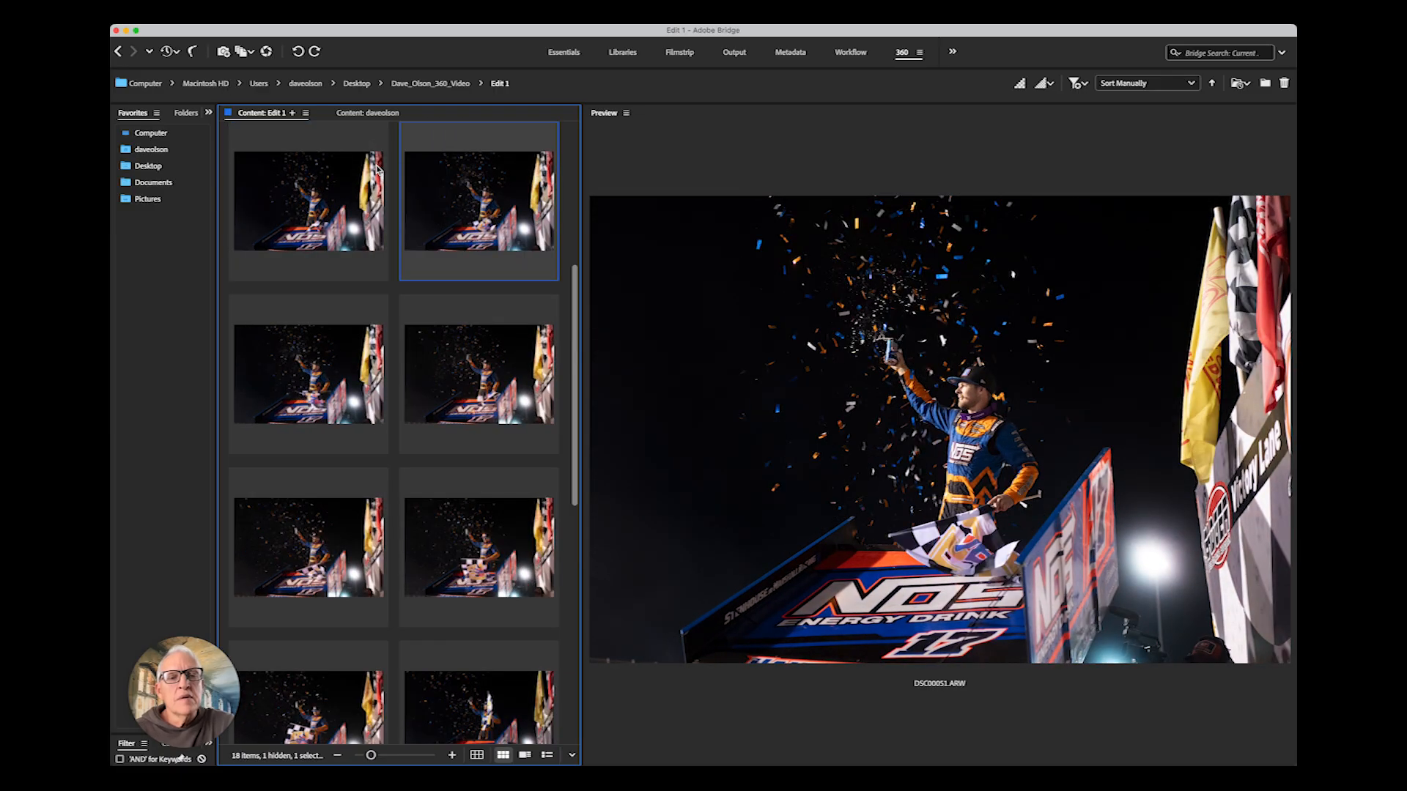
key(Left)
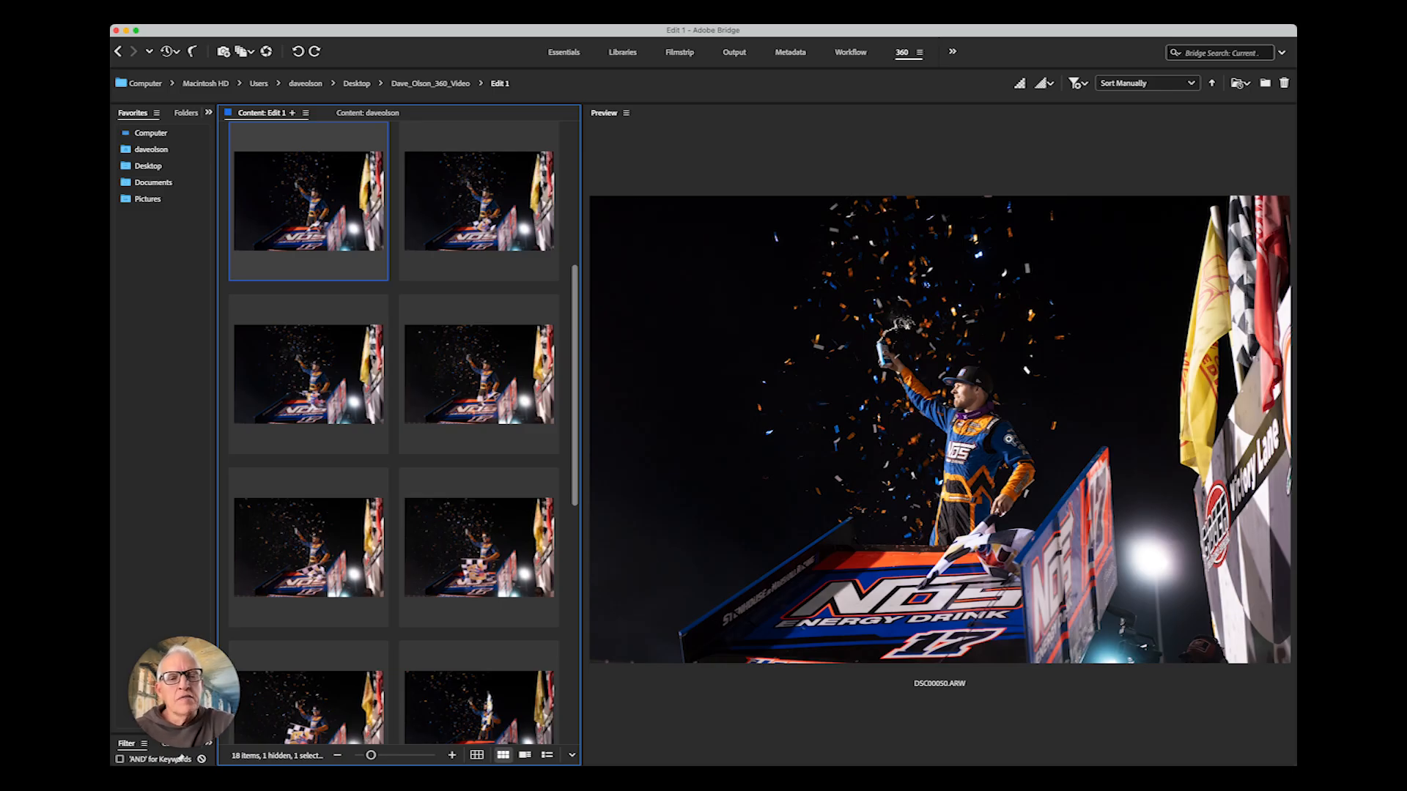
- Open DSC00050.ARW in Camera Raw
click(305, 213)
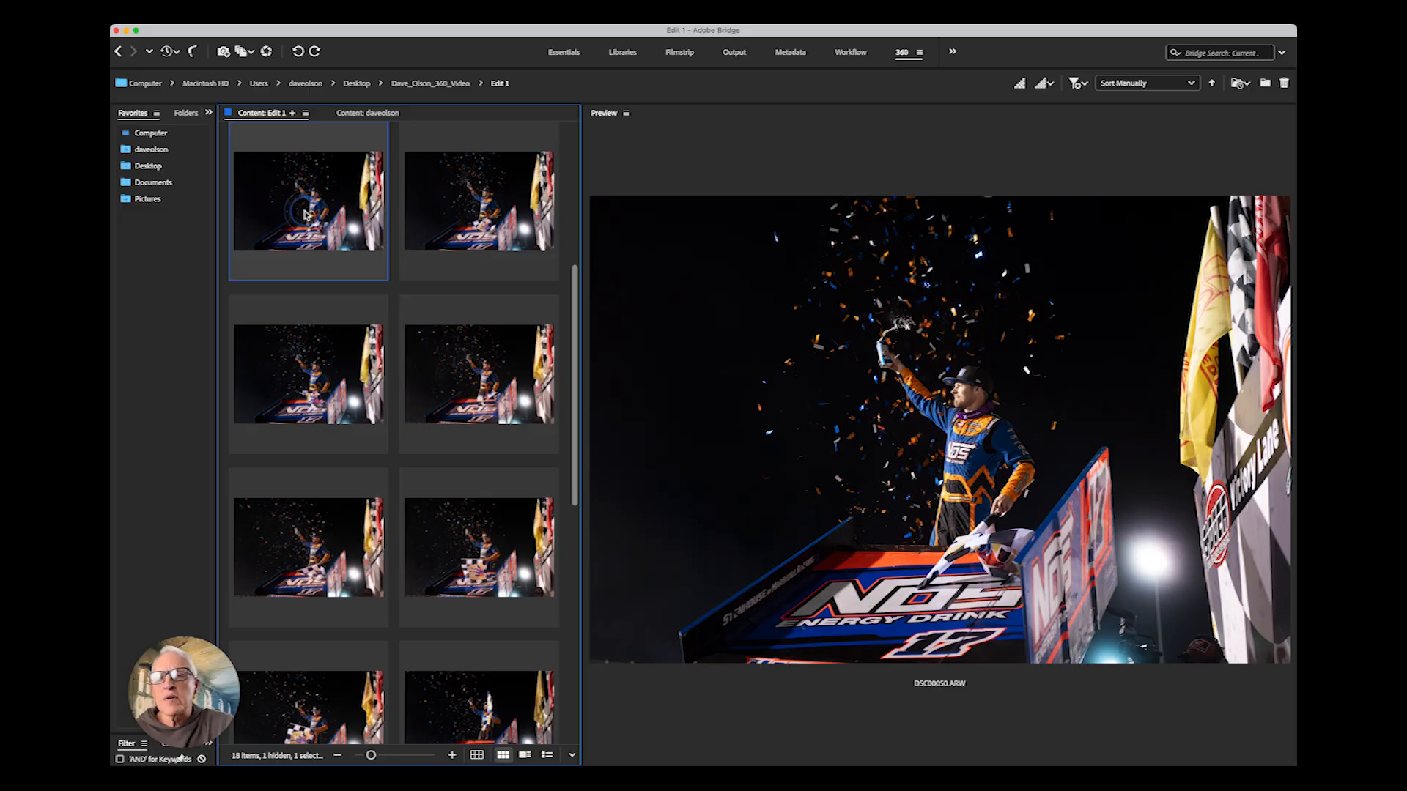
double_click(306, 215)
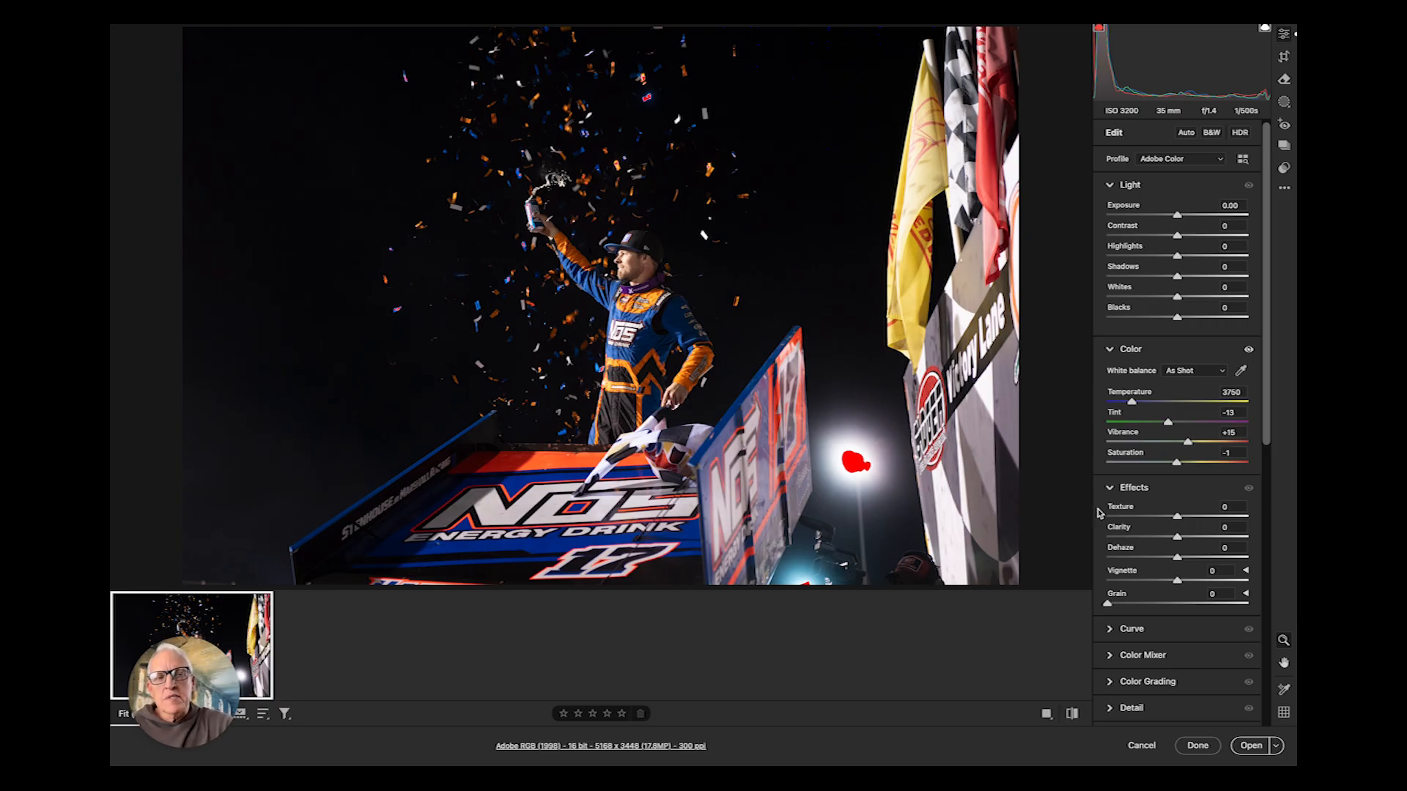
- Apply Auto tone settings and reduce Exposure to +0.50
click(1188, 133)
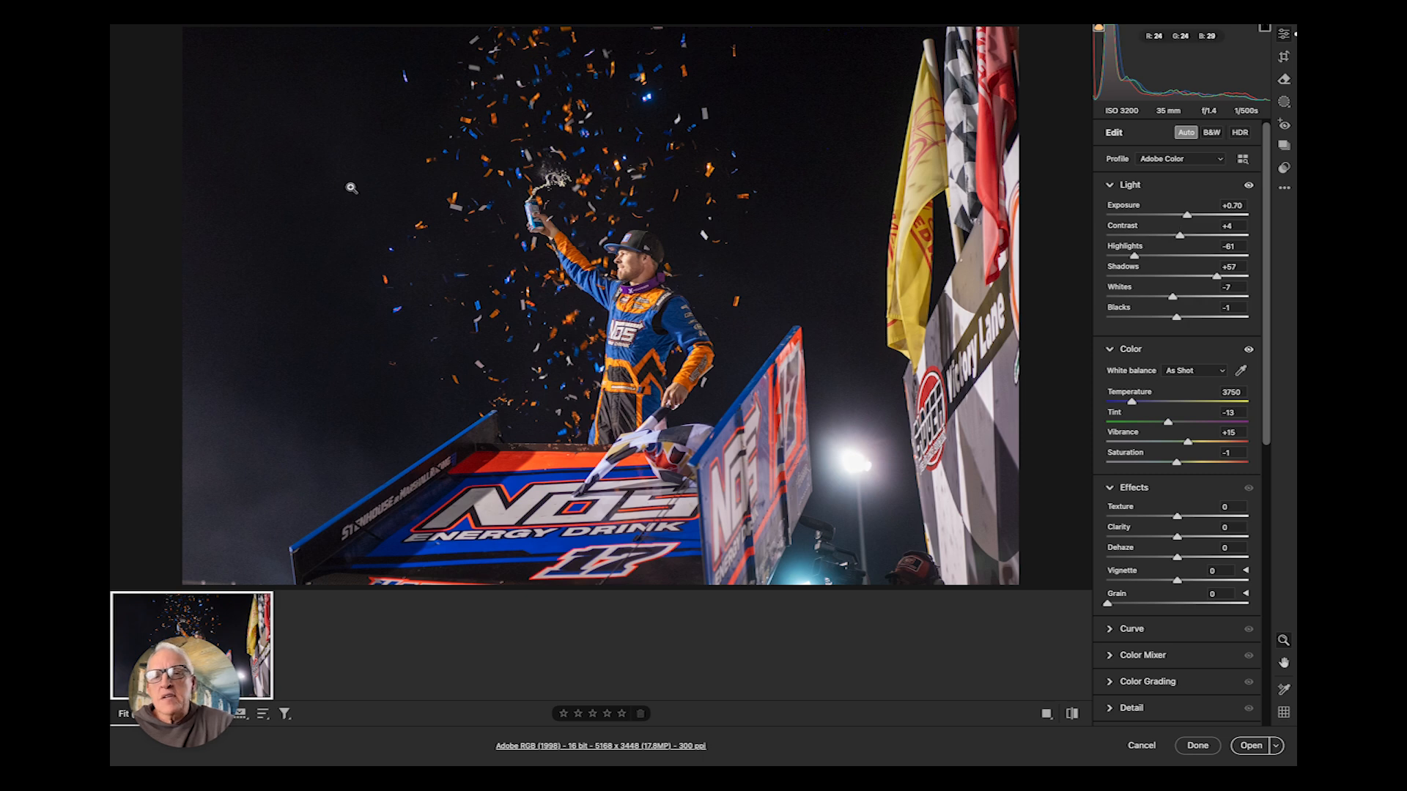
drag(1189, 218, 1184, 218)
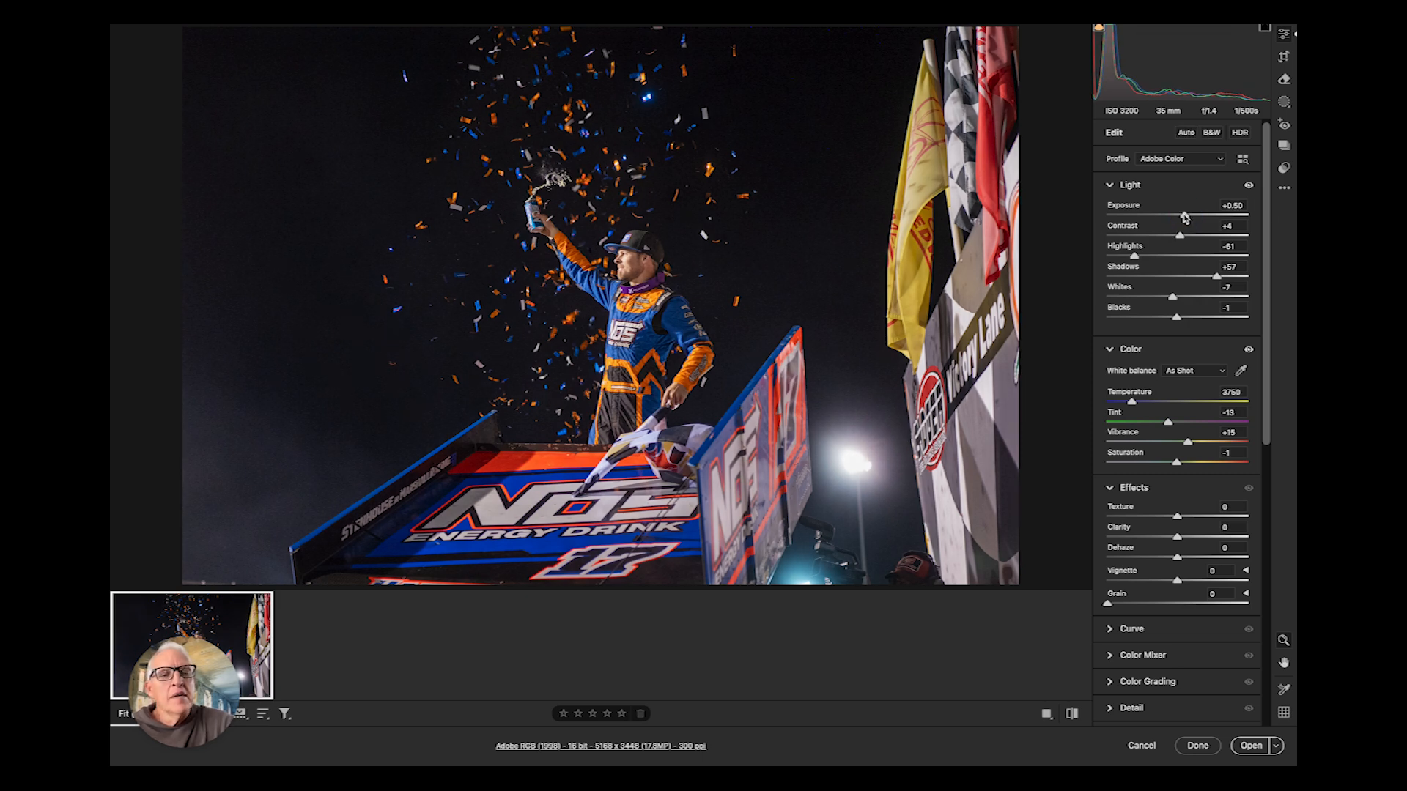
- Set Highlights to -30, Shadows to +30, Whites to +5, and lower Exposure to about -0.05
click(1161, 256)
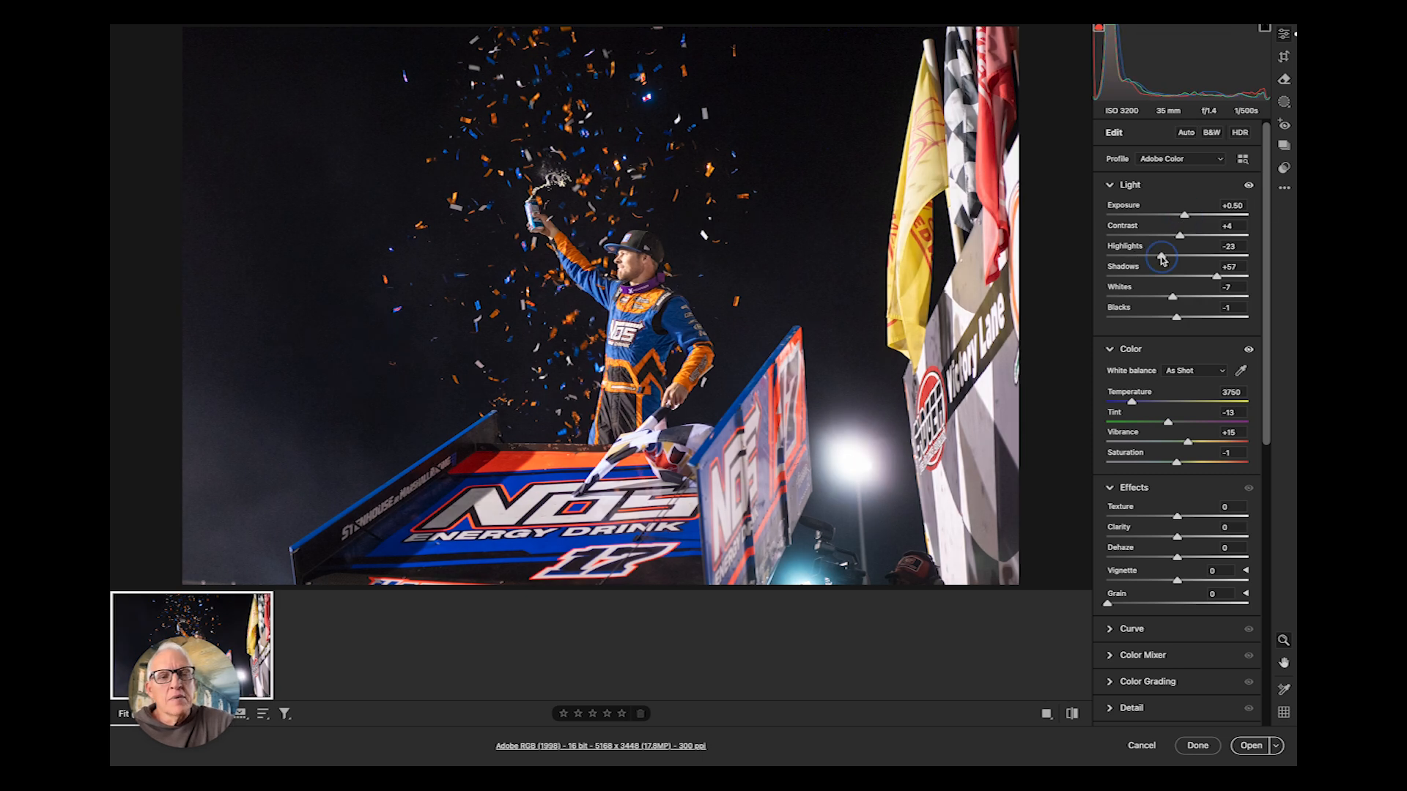
click(1203, 278)
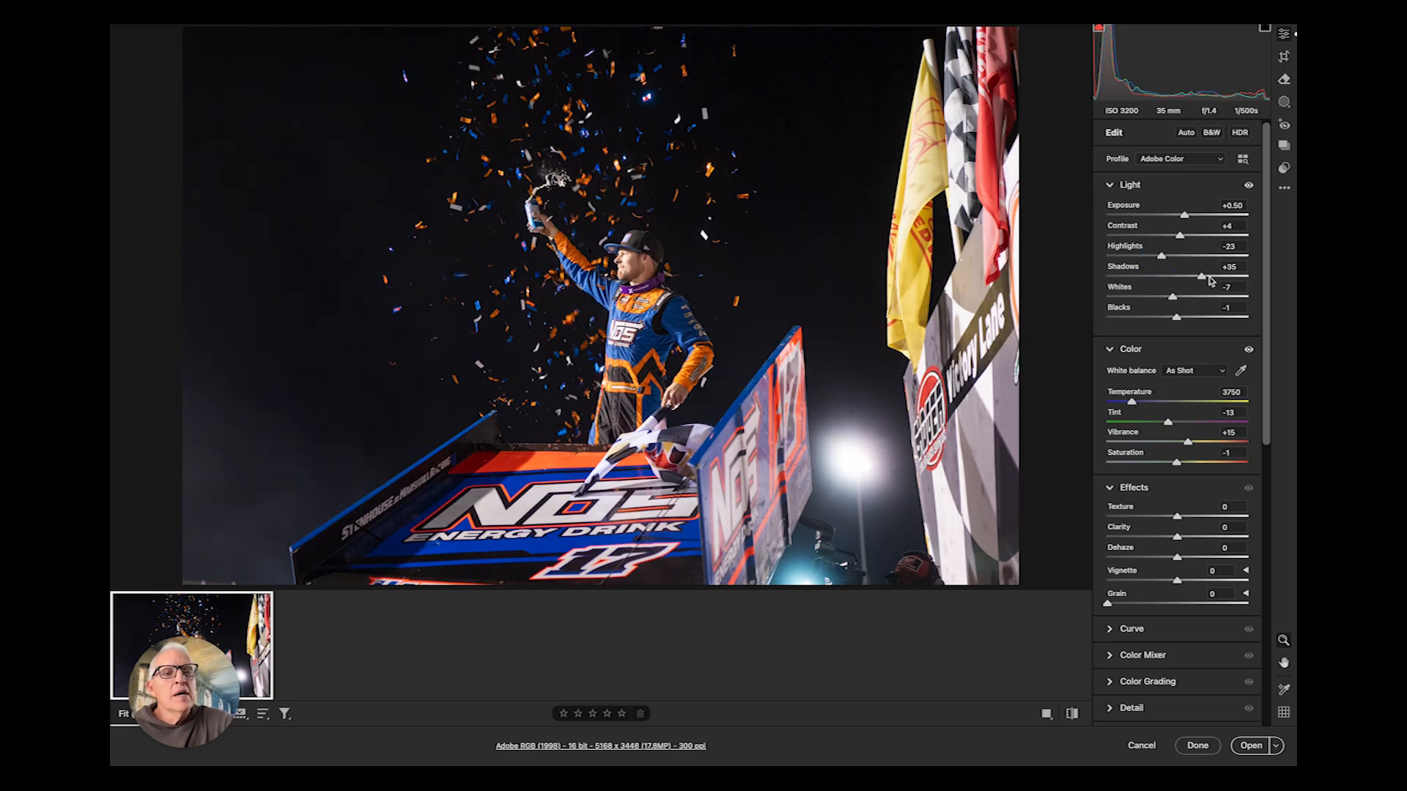
drag(1203, 281, 1157, 255)
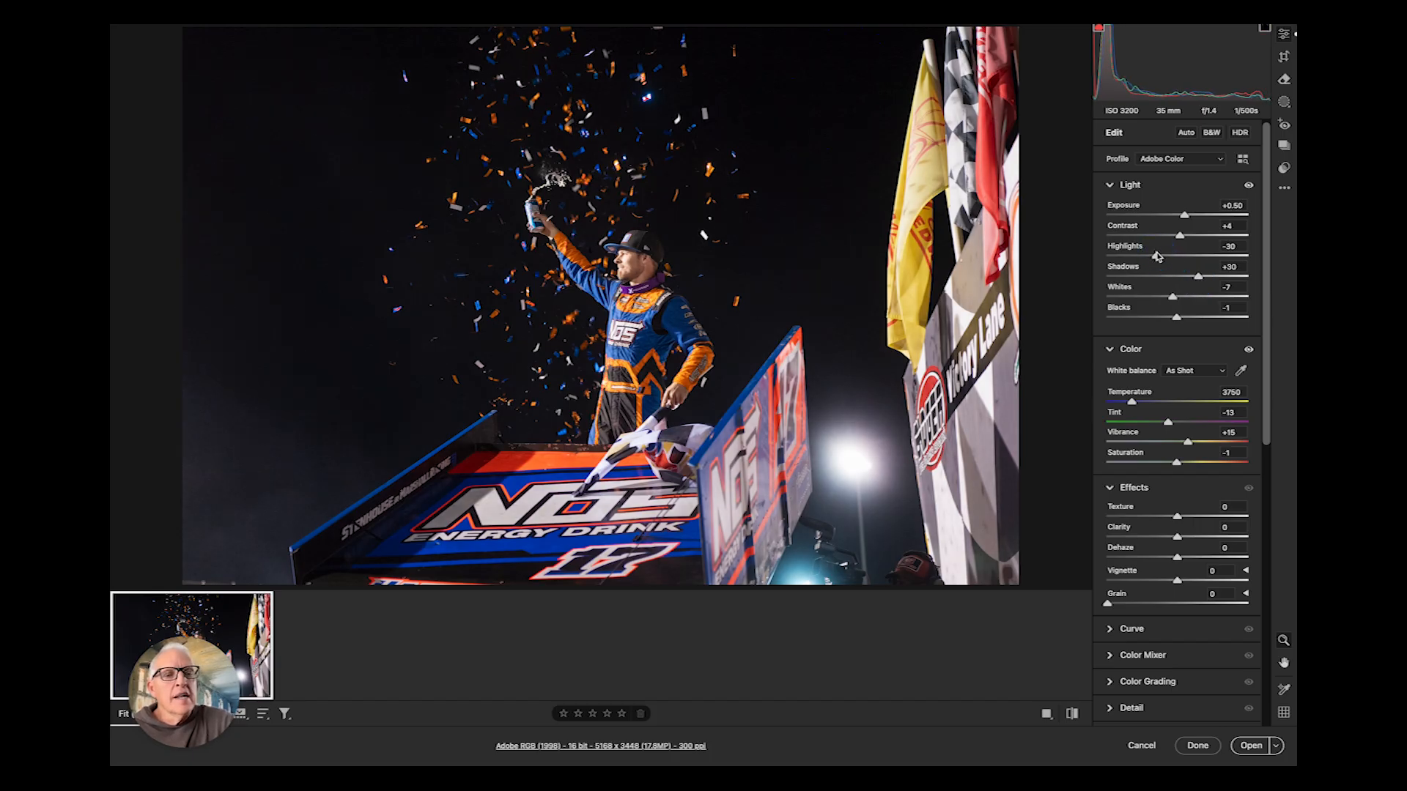
click(1181, 298)
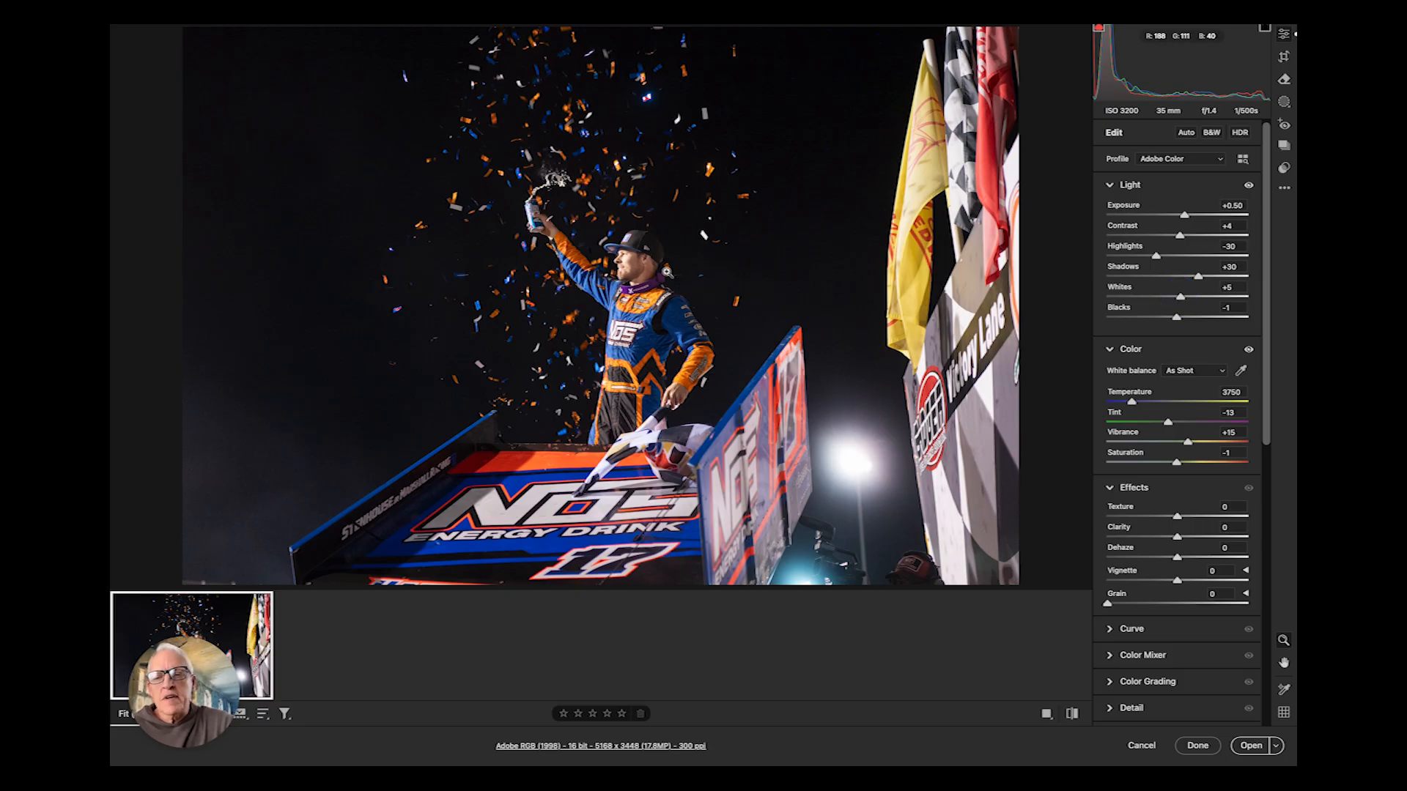
drag(1184, 214, 1179, 214)
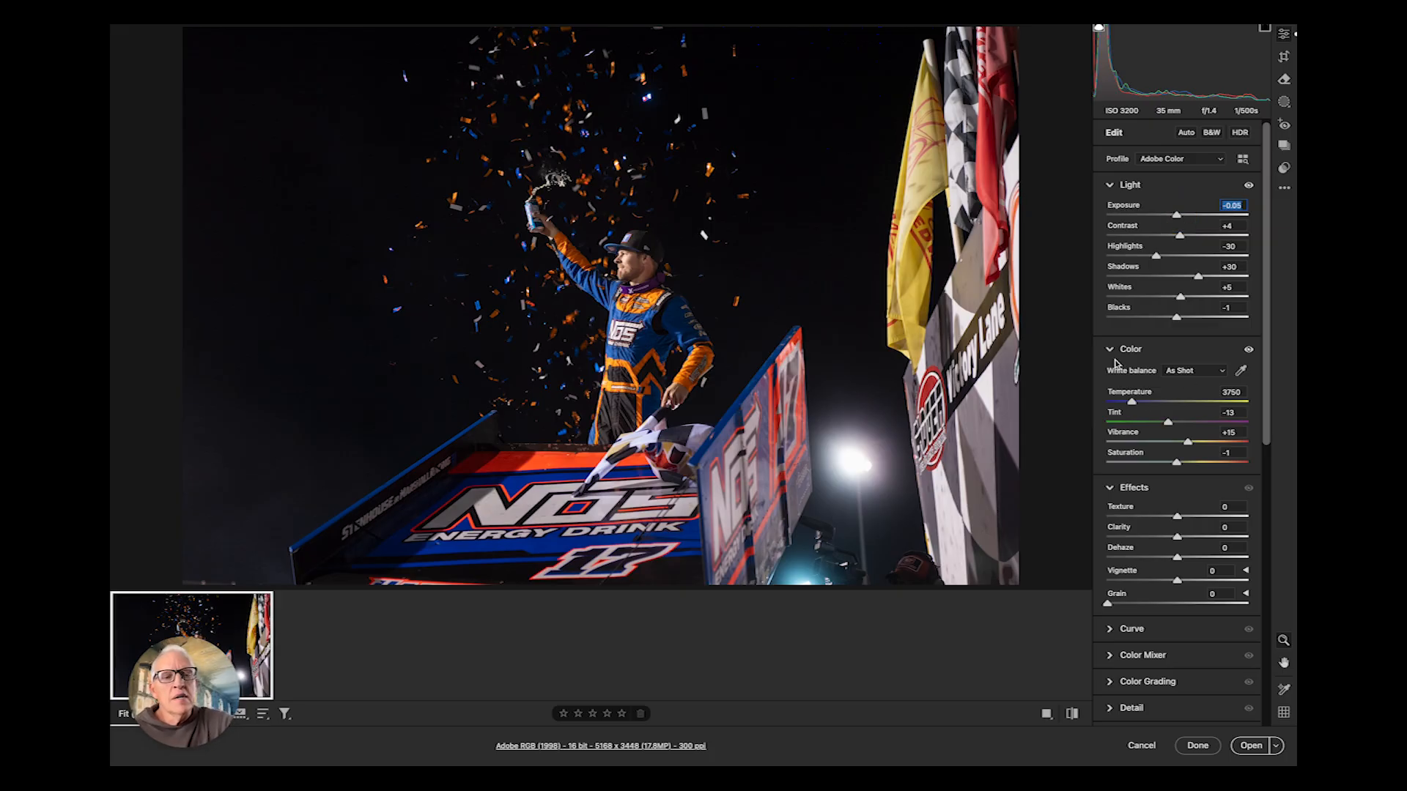
- Switch the white balance to Auto, compare, and return it to As Shot
click(1195, 374)
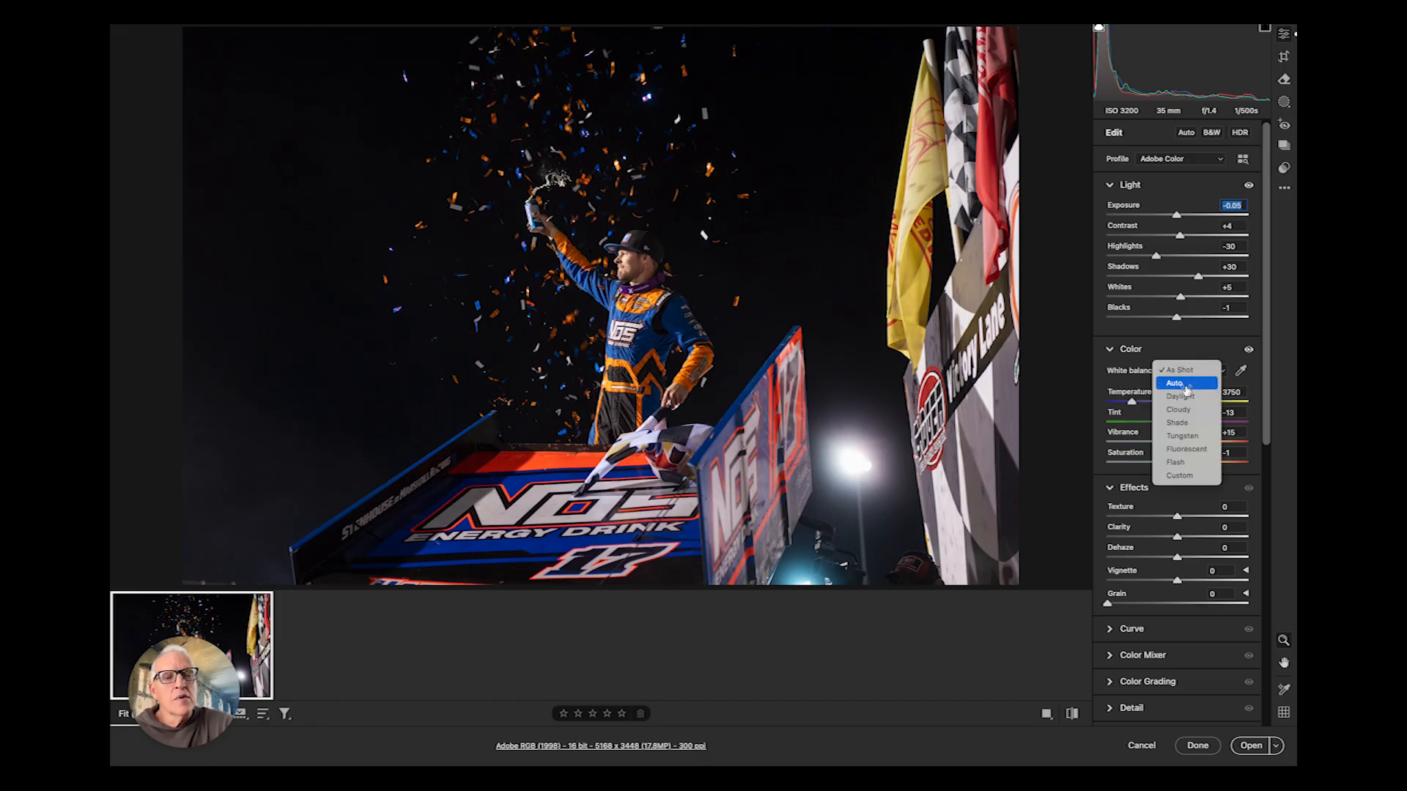
click(1186, 377)
mouse_move(626, 258)
mouse_down()
mouse_move(690, 270)
mouse_move(622, 279)
mouse_up()
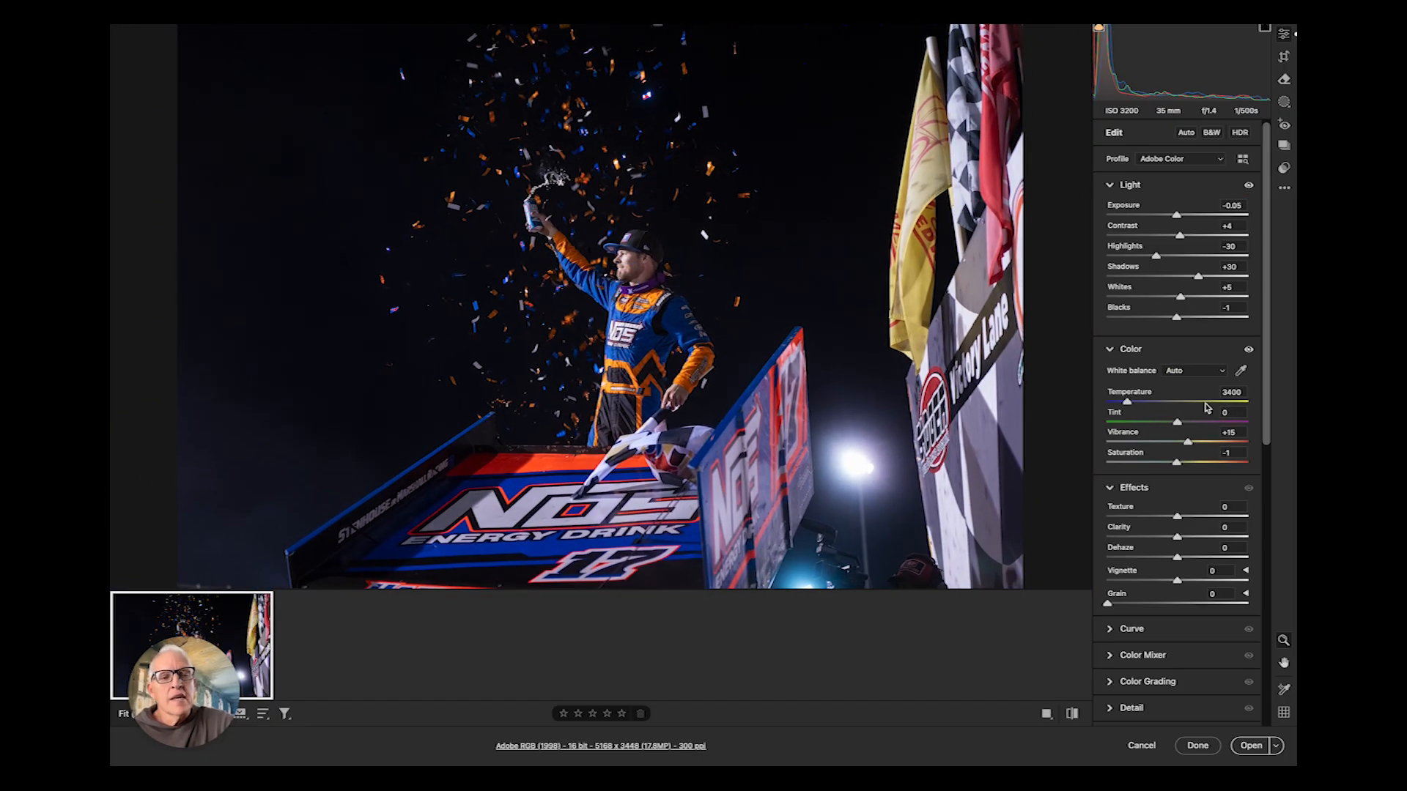
click(1185, 372)
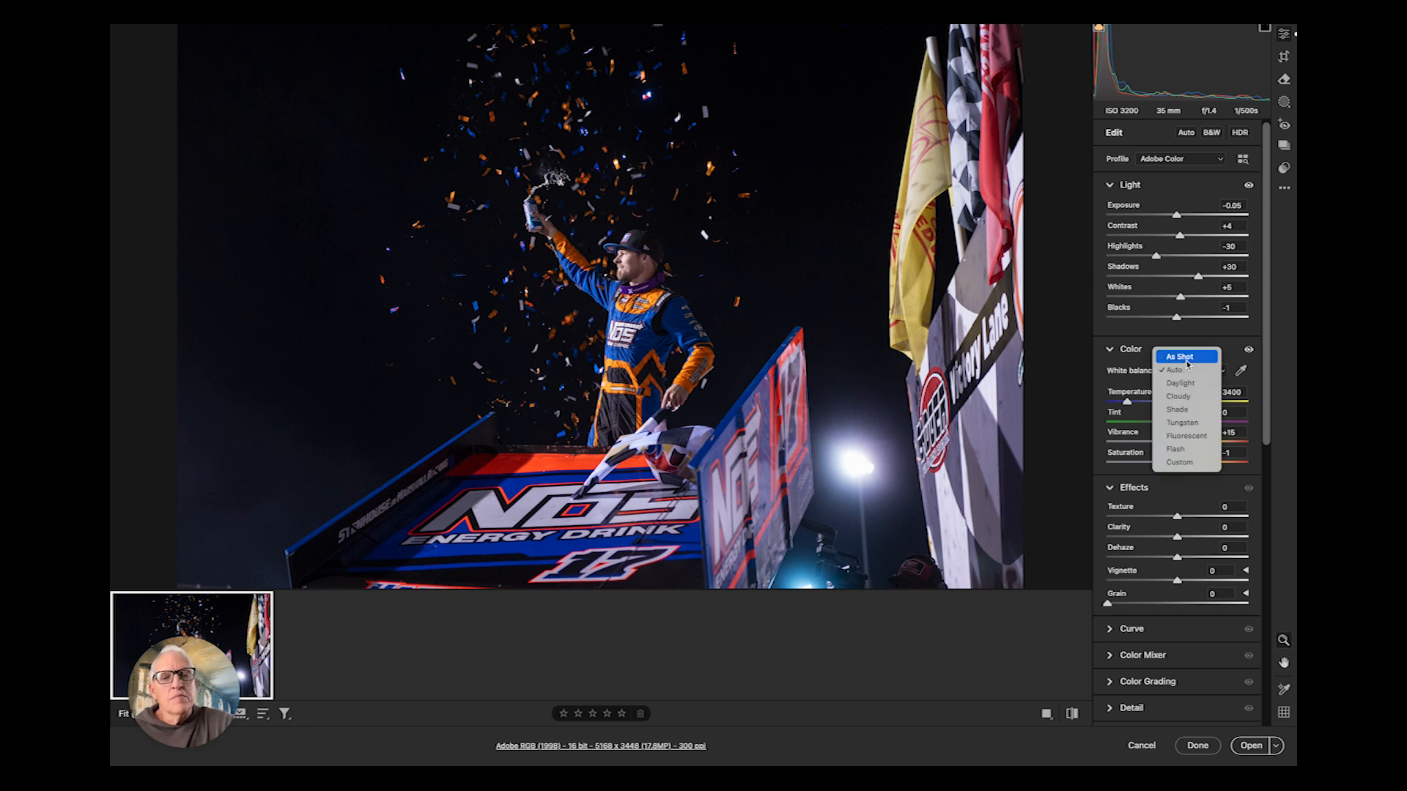
click(1185, 358)
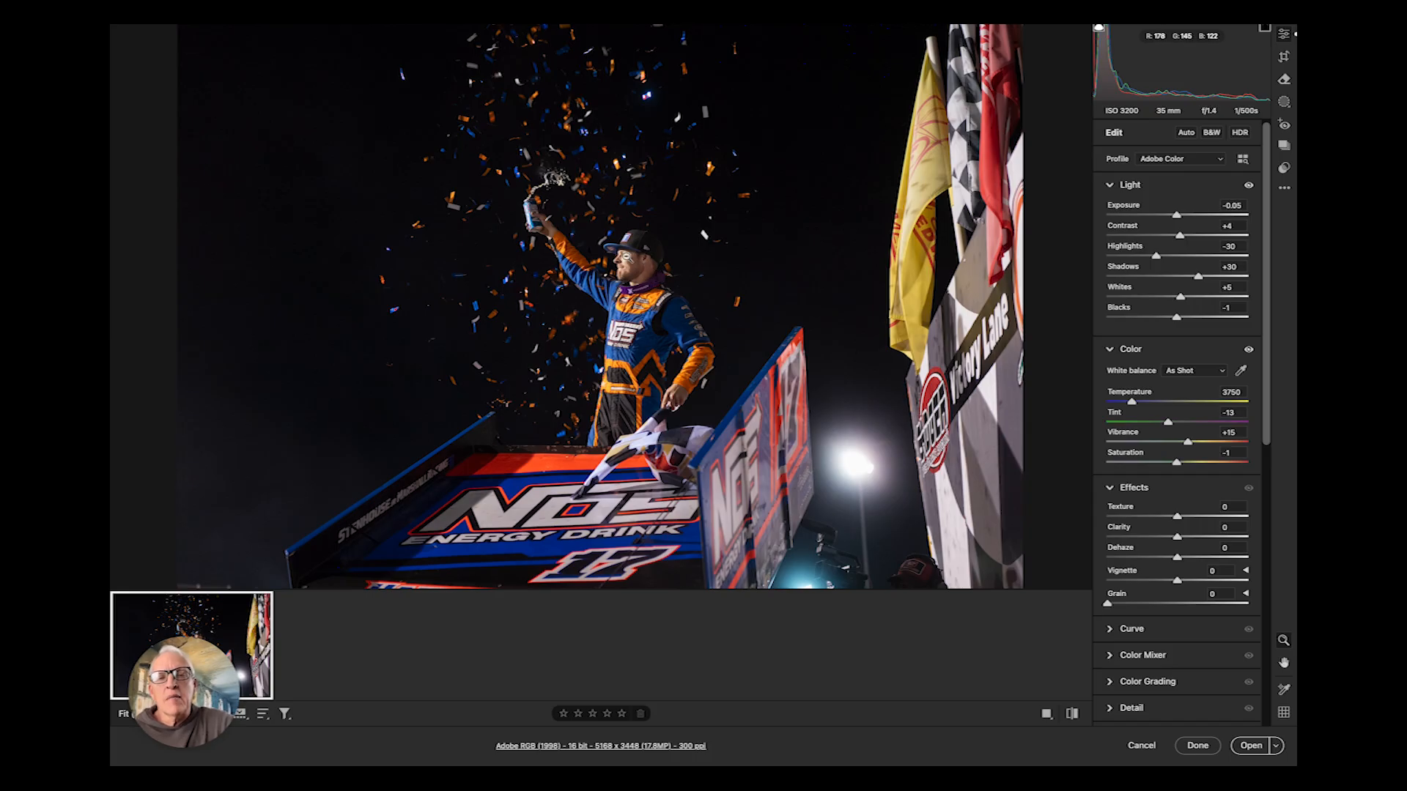
- Open the edited raw image in Photoshop
drag(652, 296, 653, 325)
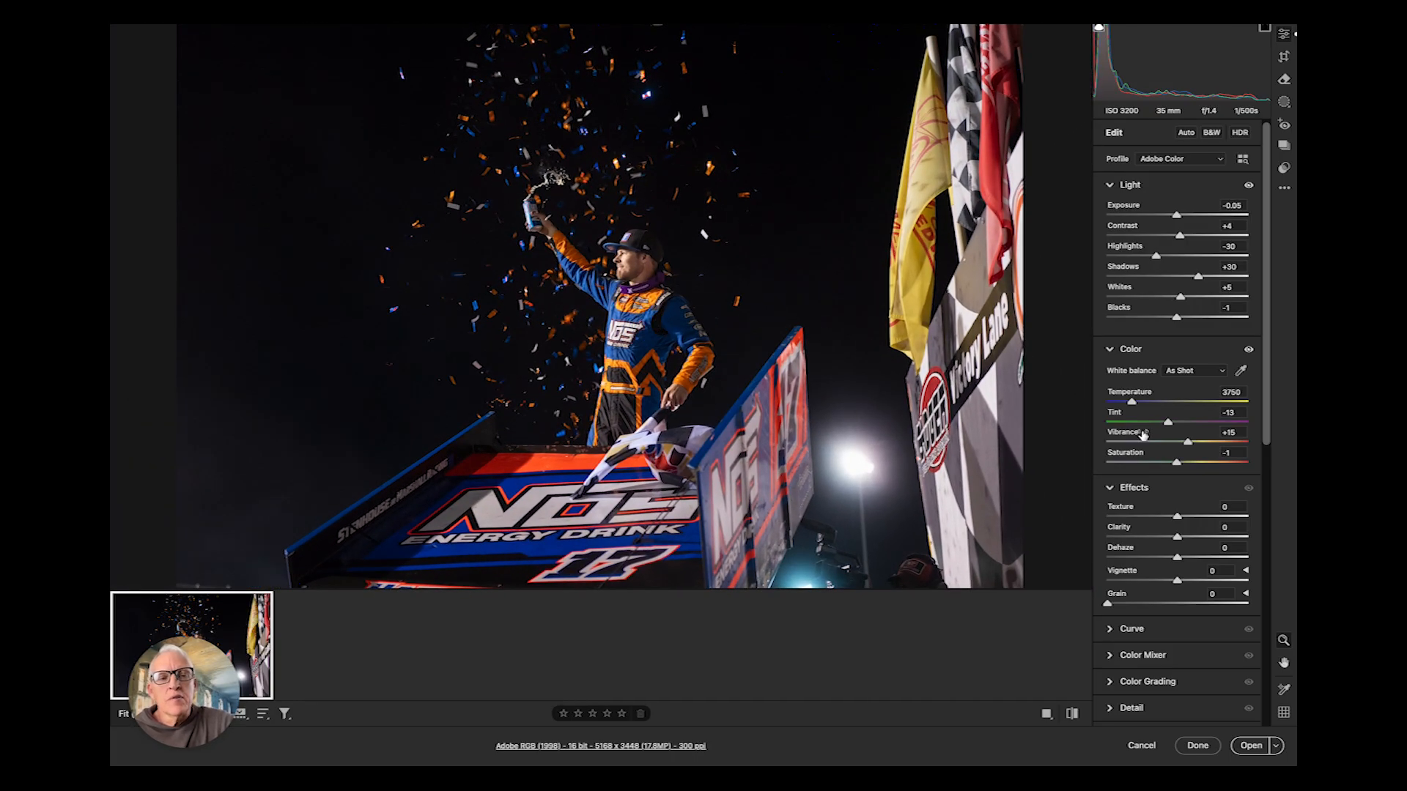
click(1251, 746)
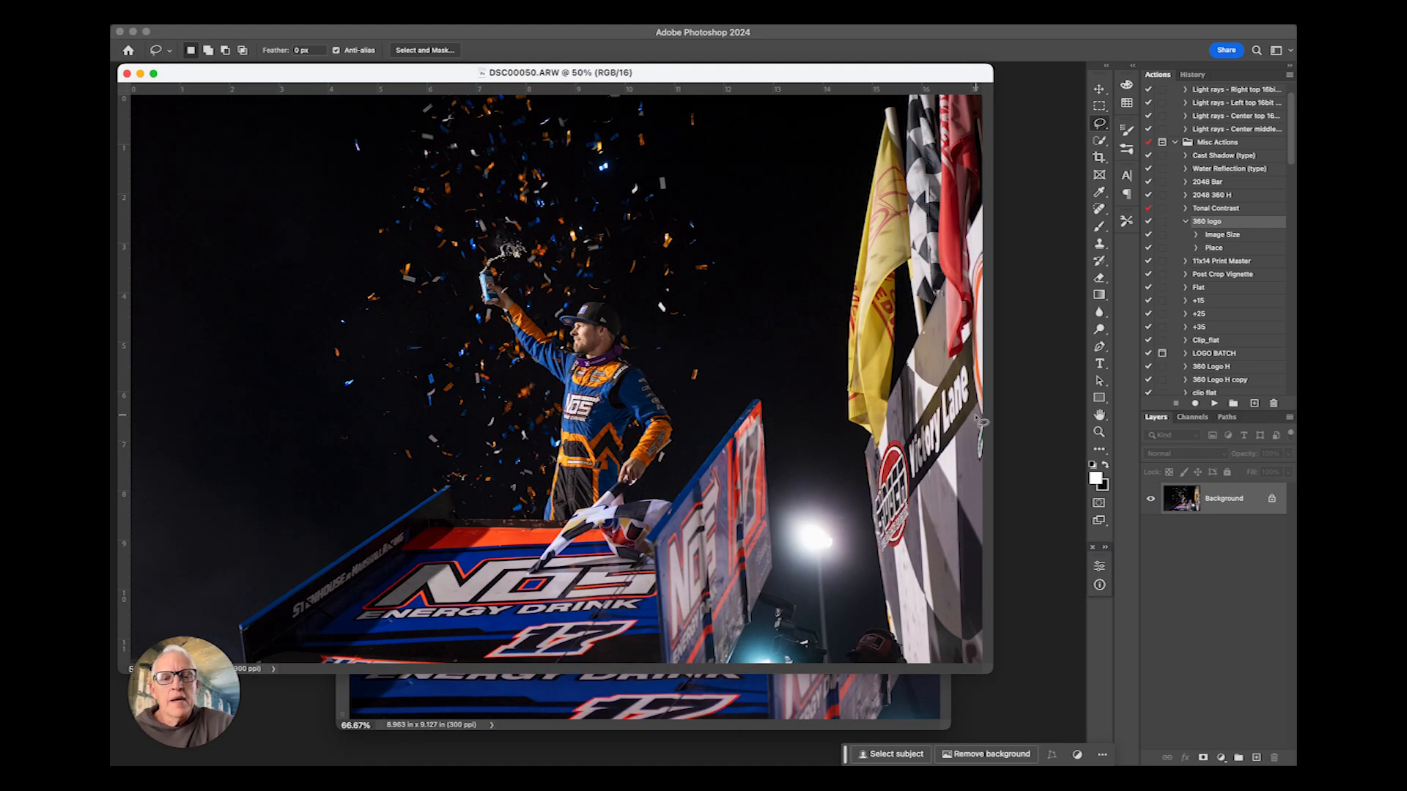
- Close the DSC00050 copy.jpg document and reposition the DSC00050.ARW window
click(827, 688)
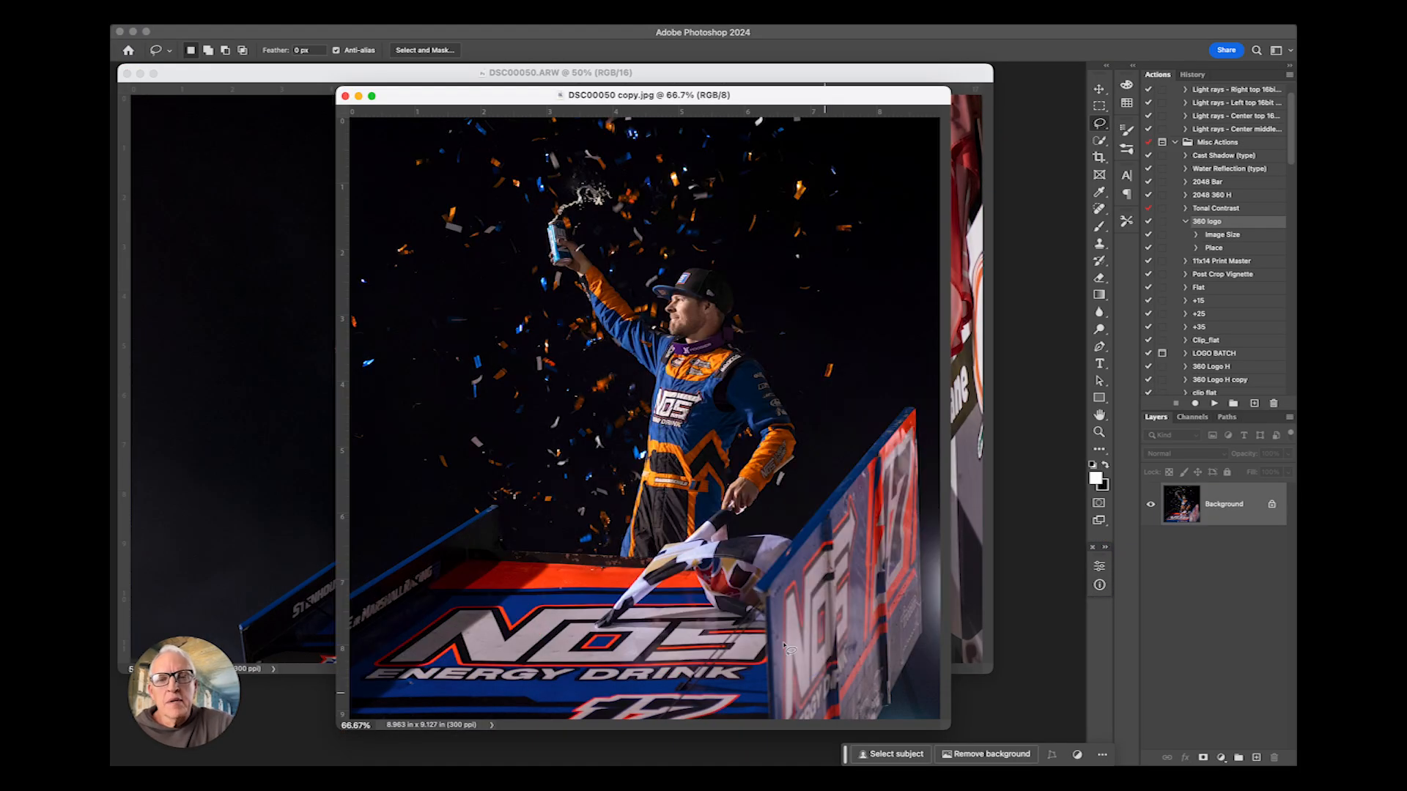
click(346, 99)
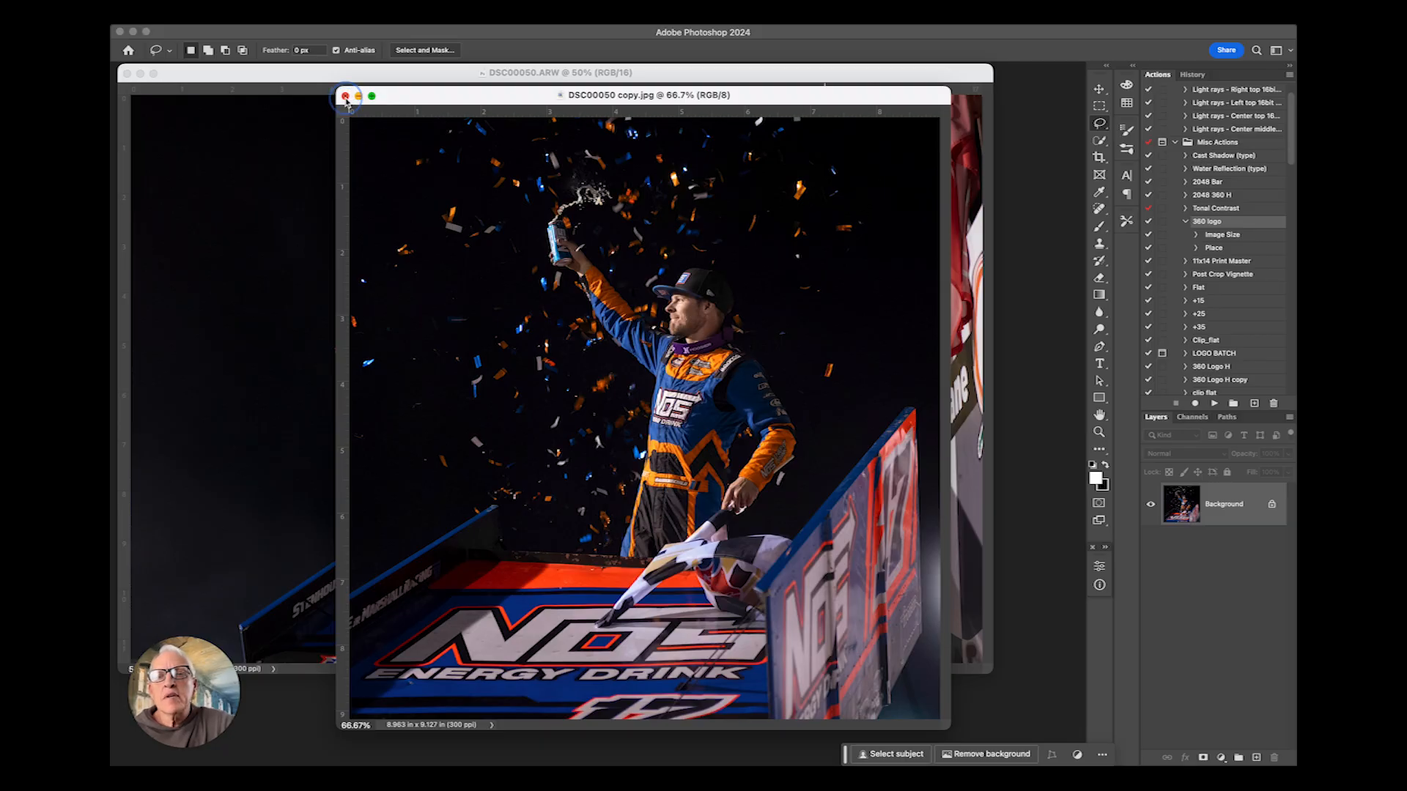
drag(753, 80, 821, 96)
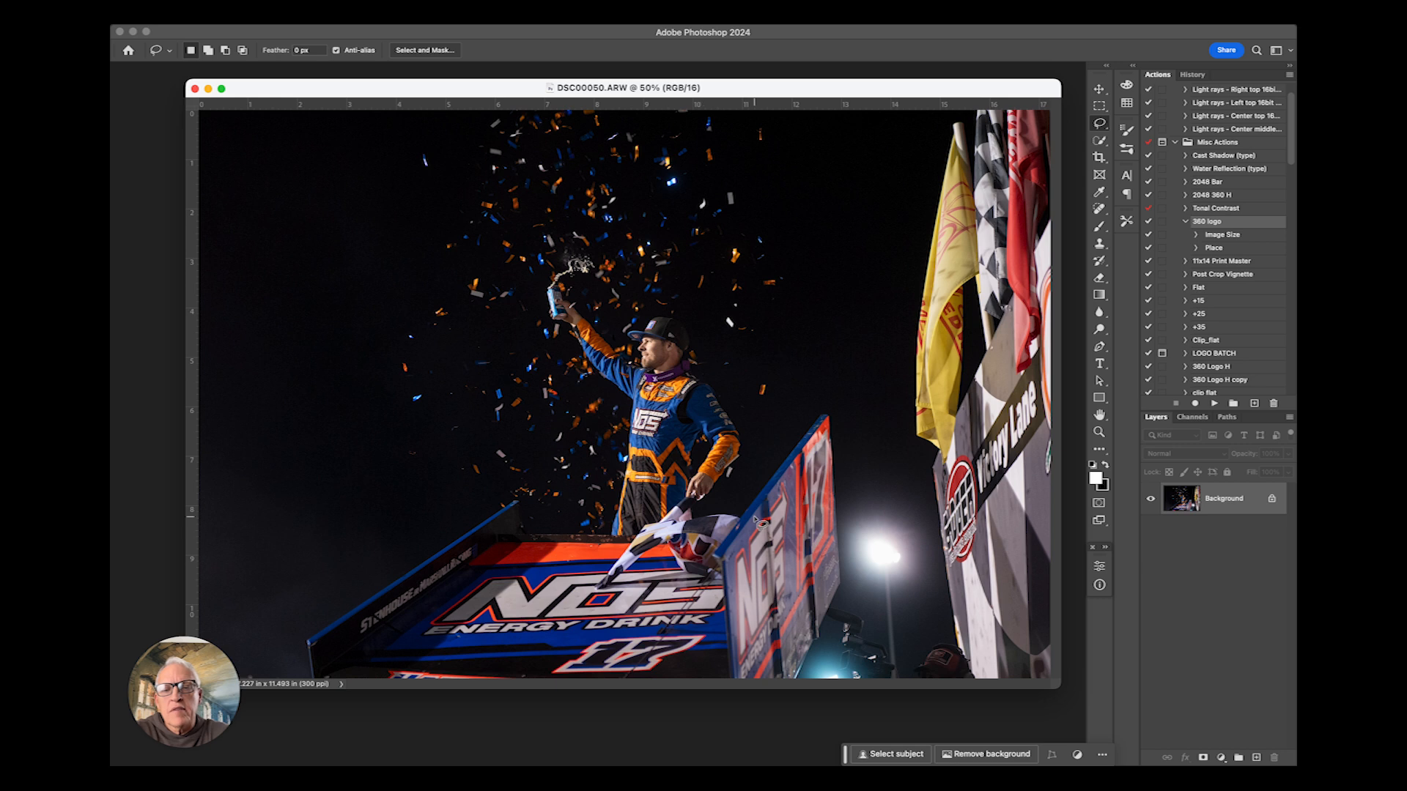
- Start cropping the photo from the top edge and set the crop ratio to 1:1 (Square)
click(1099, 157)
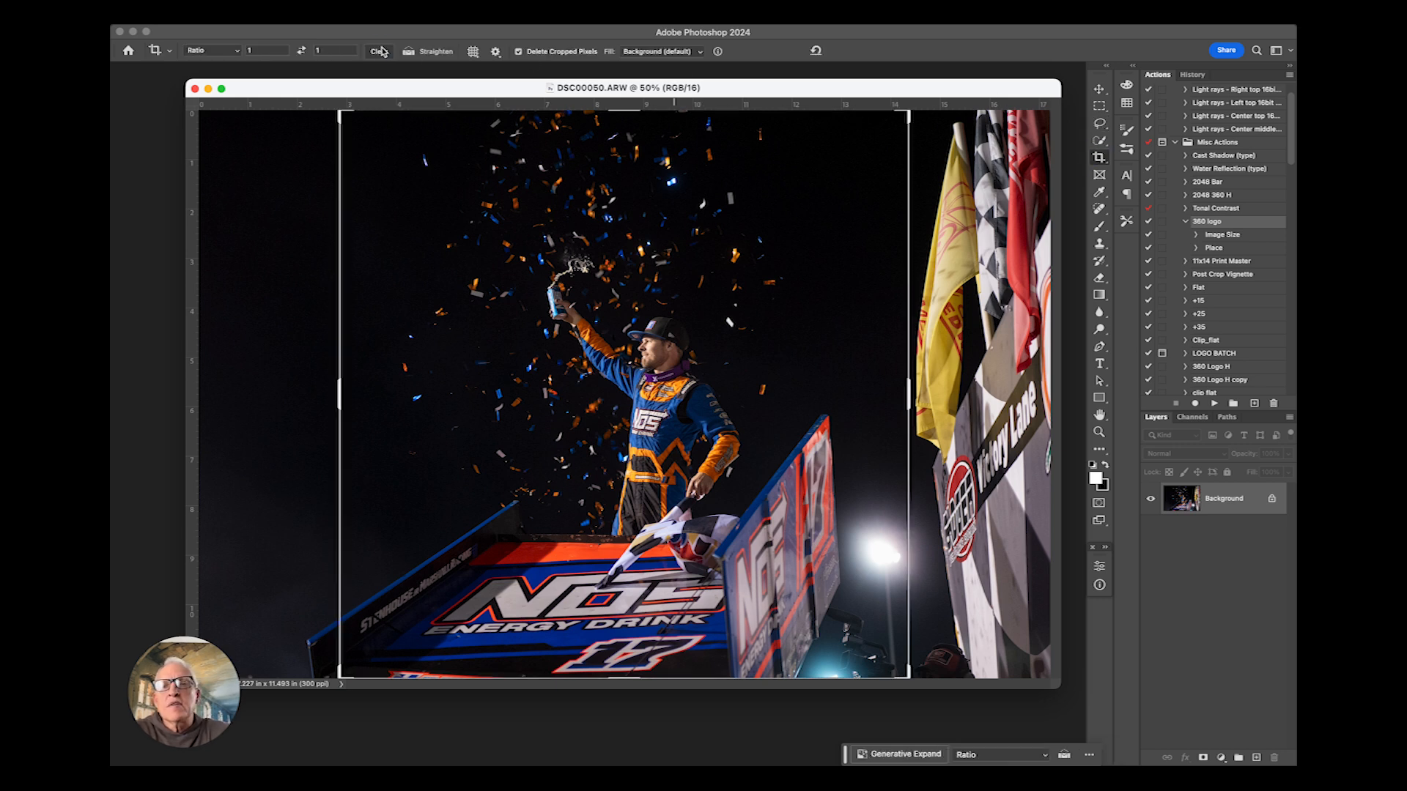
click(1099, 89)
click(1100, 158)
drag(626, 112, 604, 251)
drag(708, 340, 714, 375)
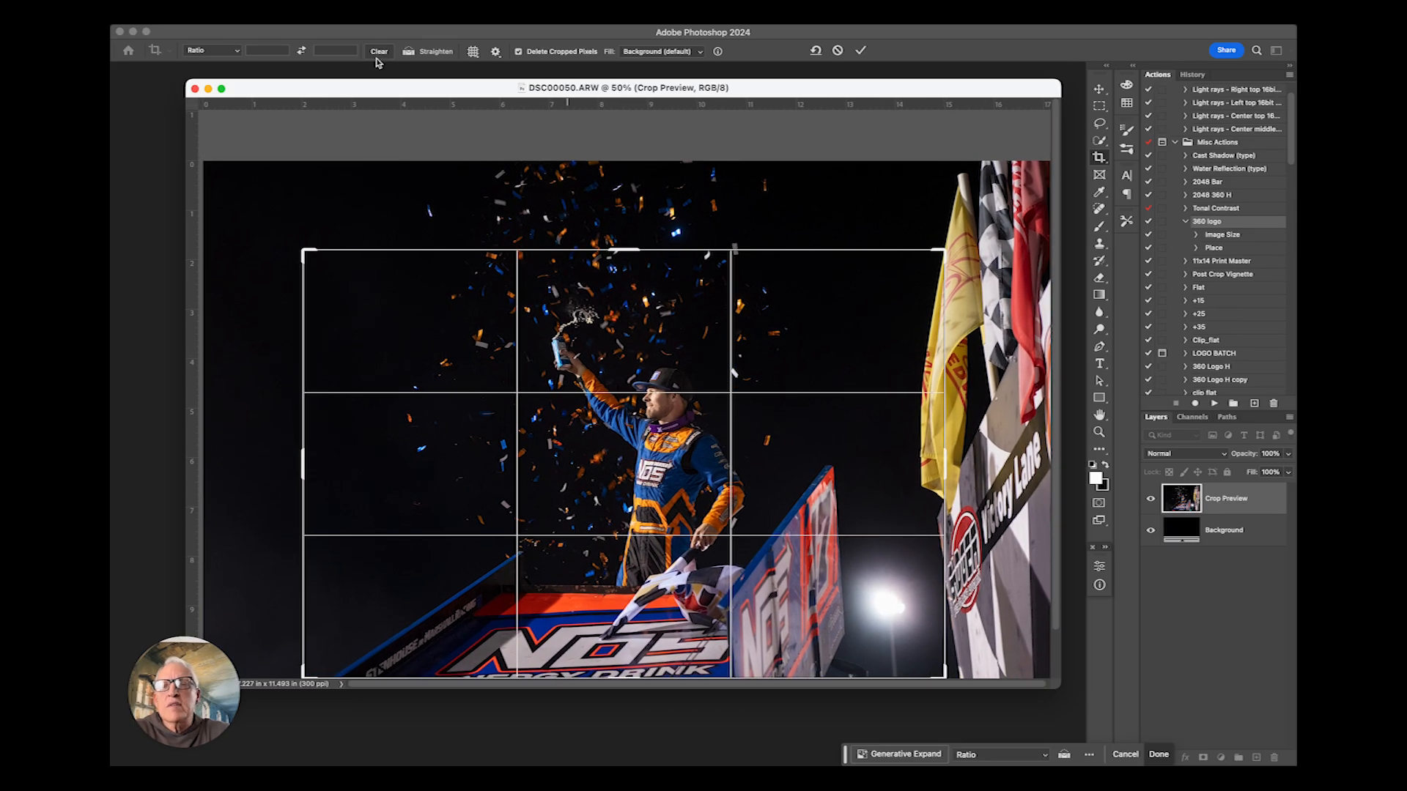
click(213, 49)
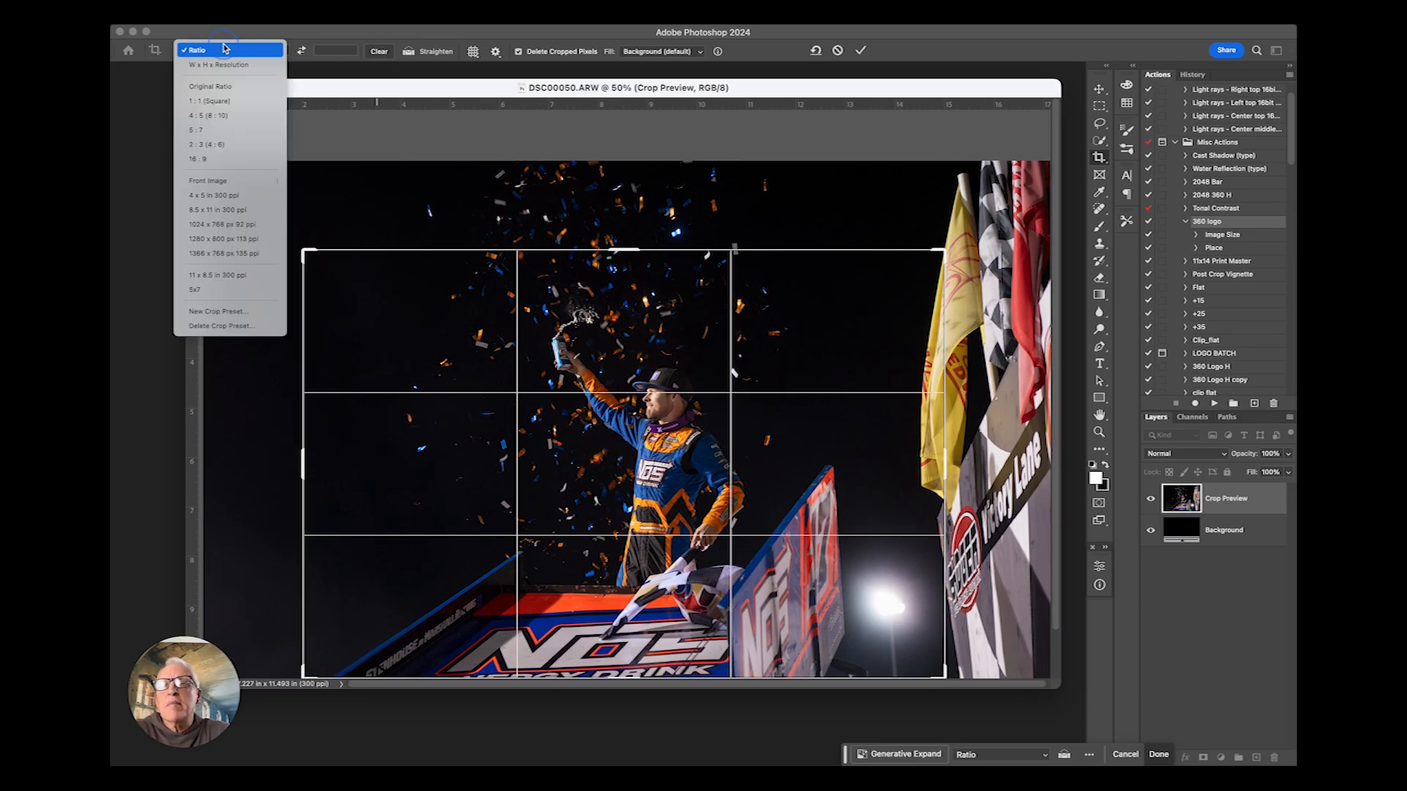
click(202, 102)
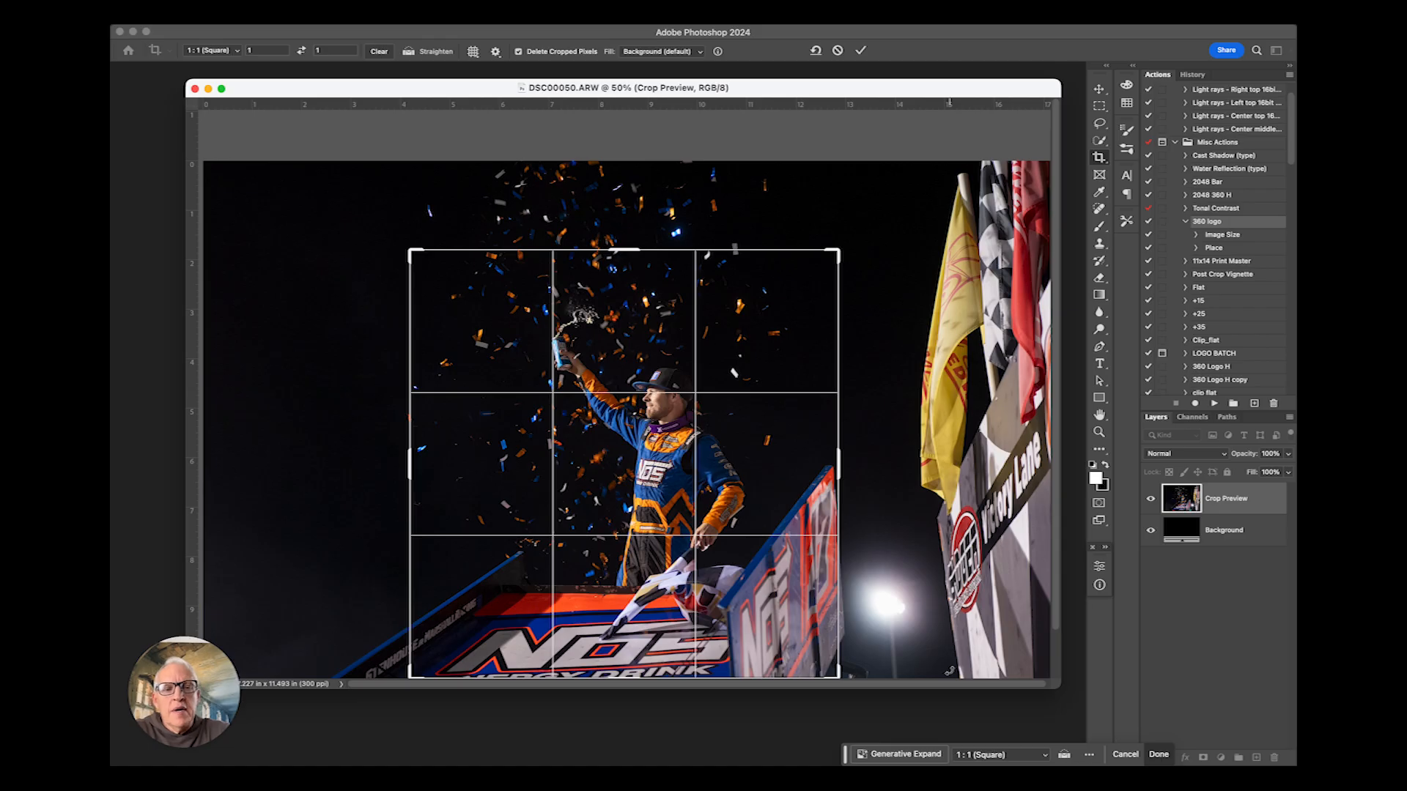
- Reposition the image inside the square crop box around the driver
scroll(858, 540, down, 2)
mouse_move(652, 413)
mouse_down()
mouse_move(663, 419)
mouse_move(643, 405)
mouse_up()
click(475, 16)
click(517, 138)
mouse_move(594, 372)
mouse_down()
mouse_move(602, 360)
mouse_move(609, 394)
mouse_up()
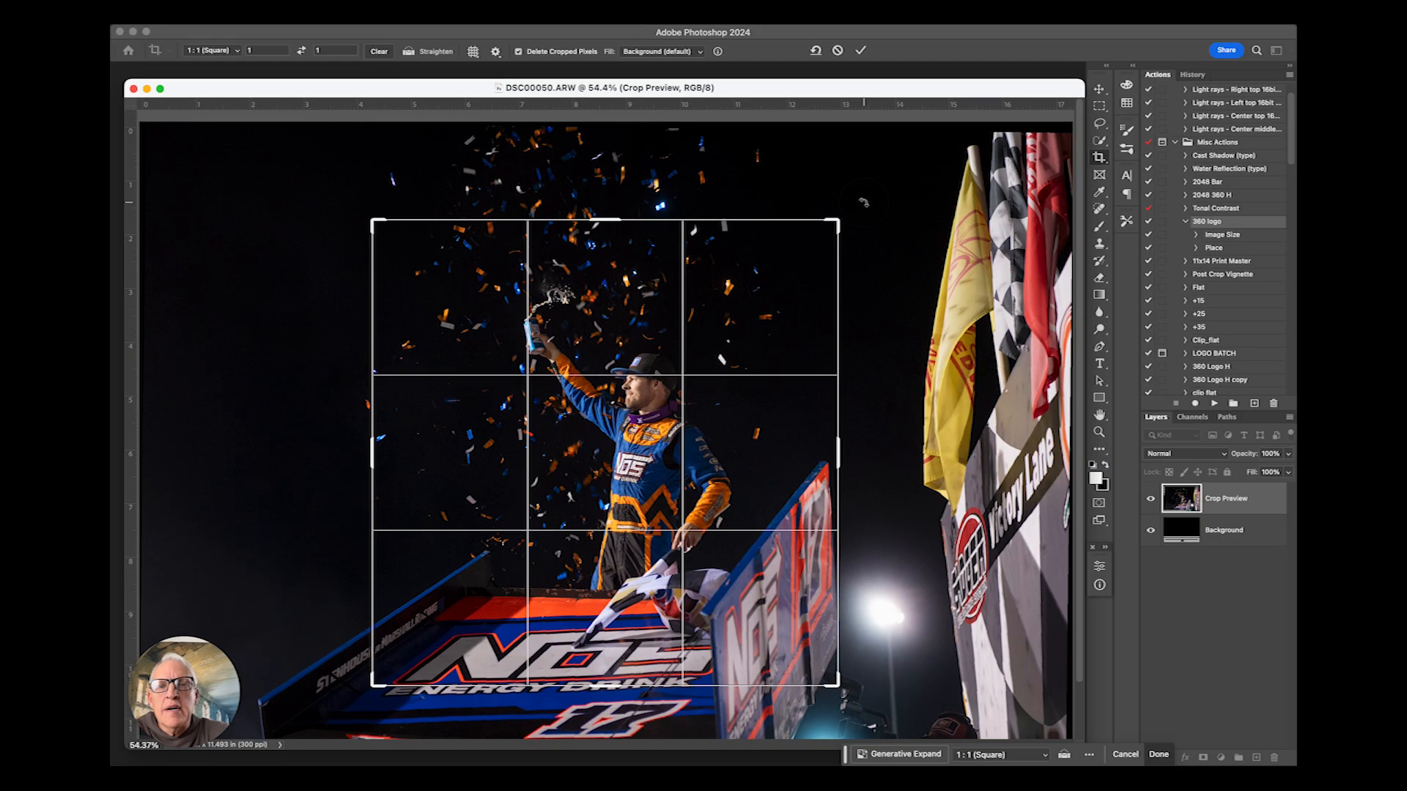
- Try the Grid and Golden Spiral crop overlays, returning to Rule of Thirds
click(473, 52)
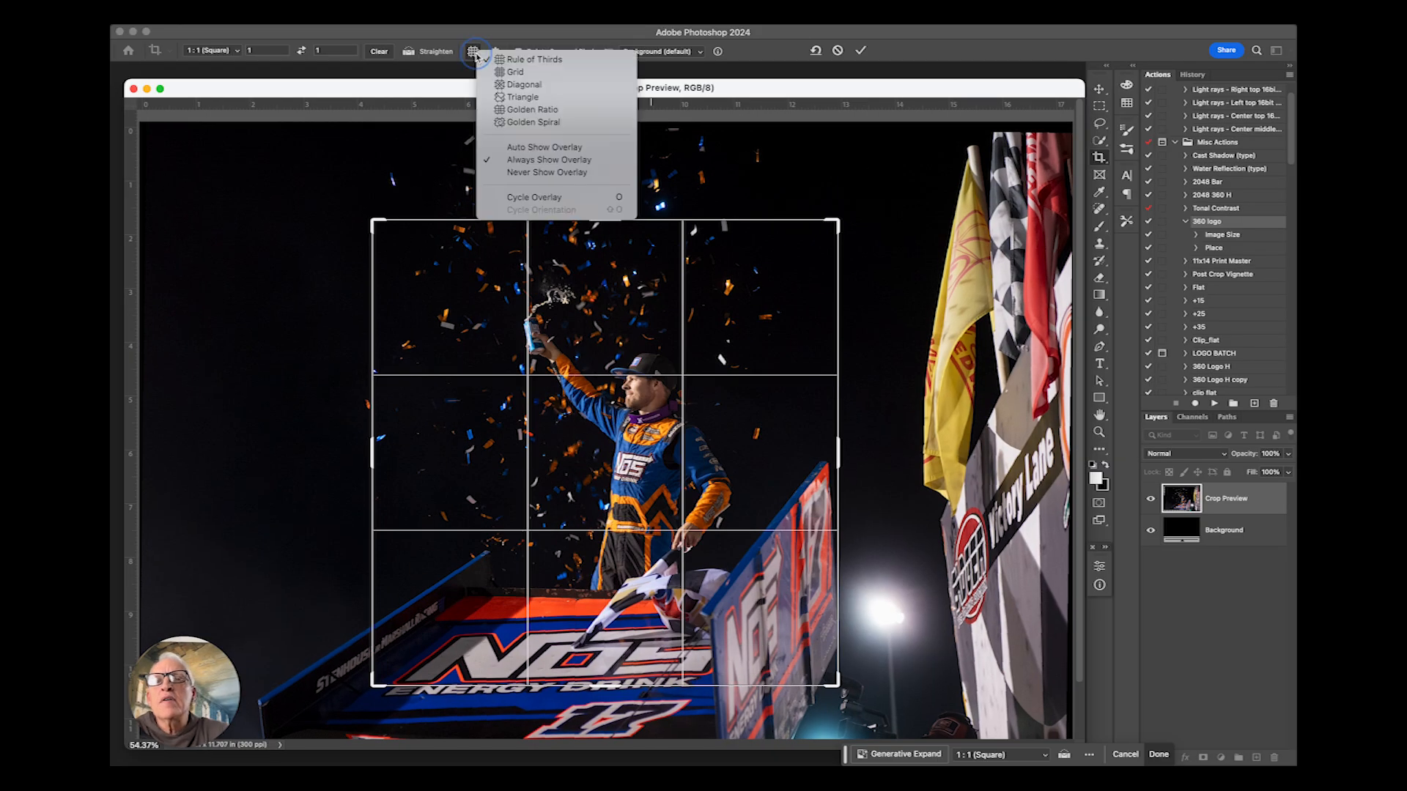
click(516, 72)
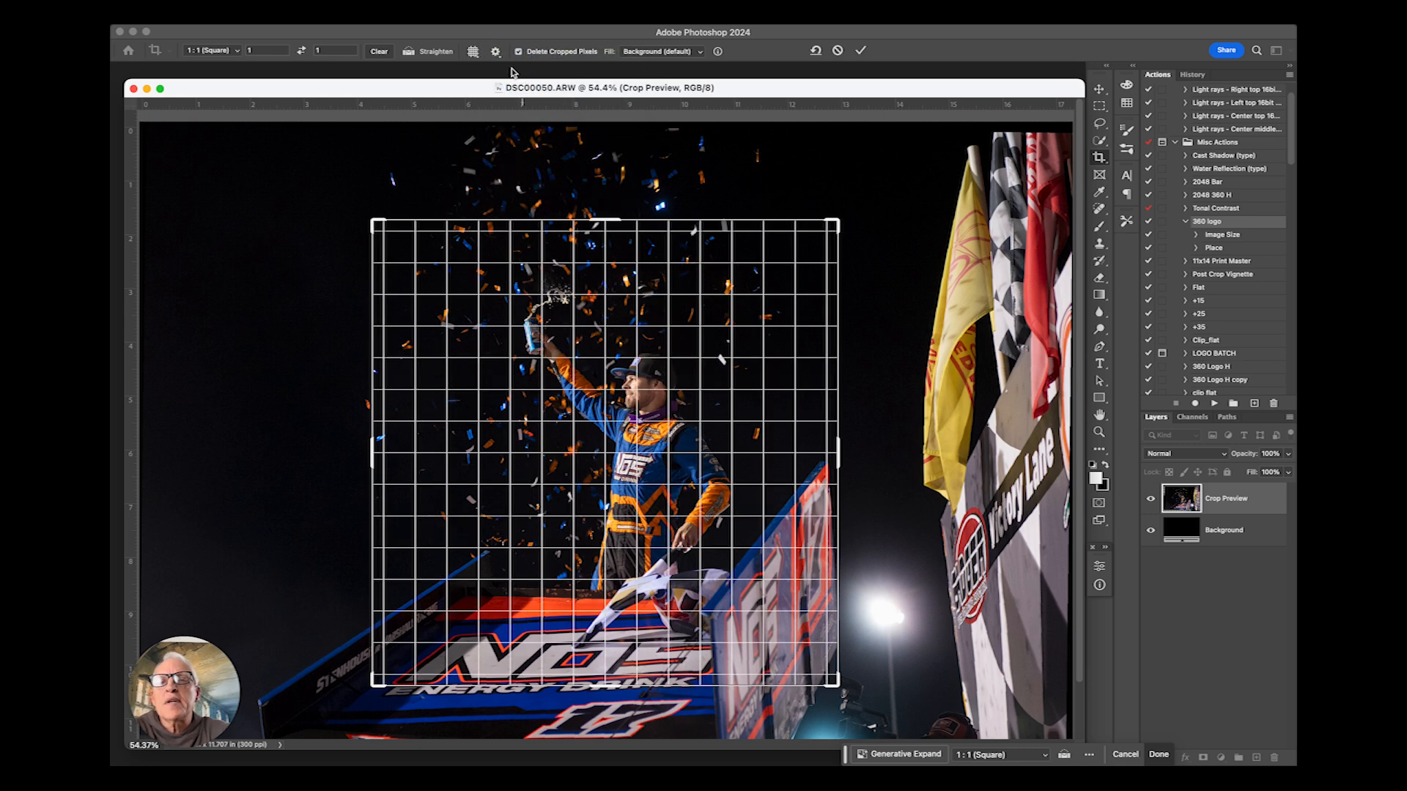
click(496, 52)
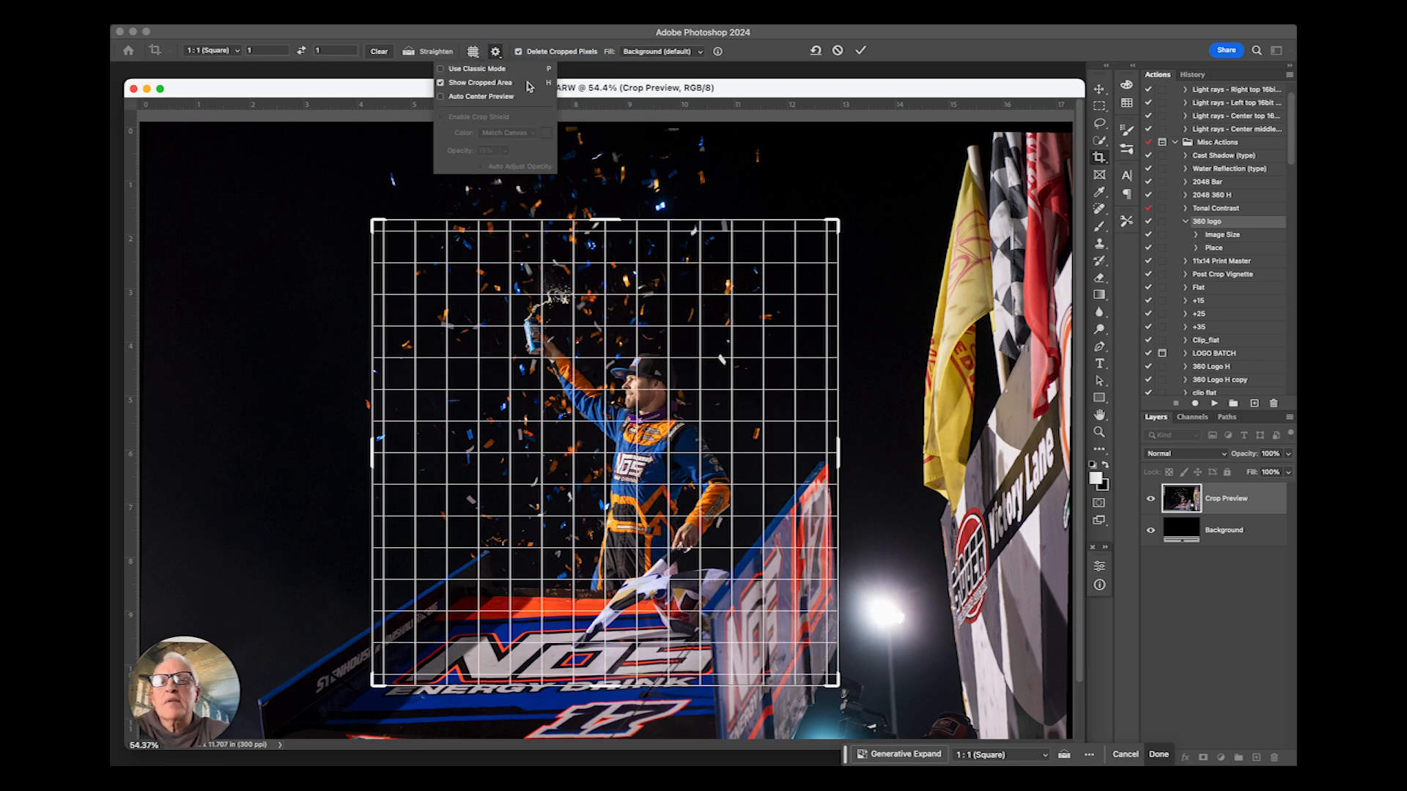
click(474, 52)
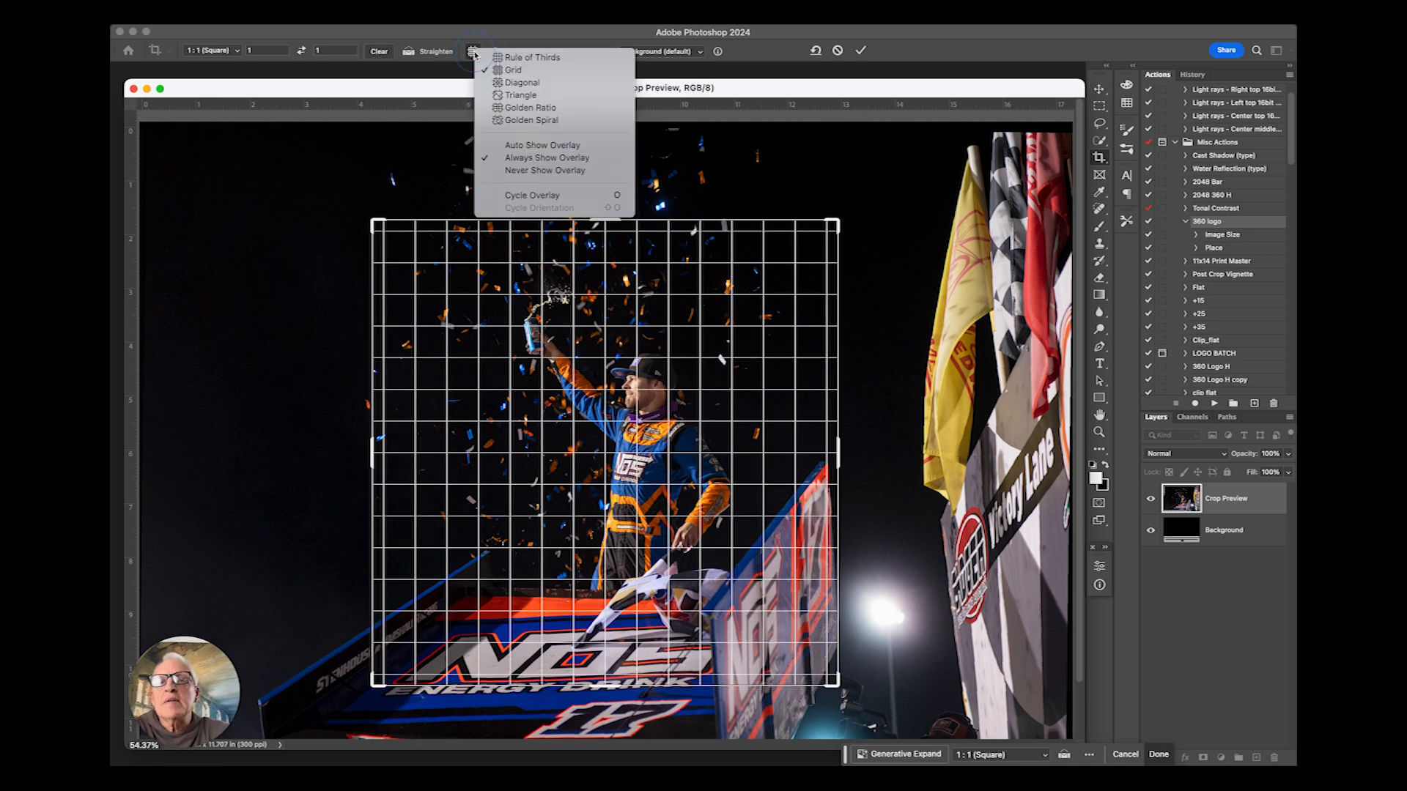
click(526, 119)
click(474, 52)
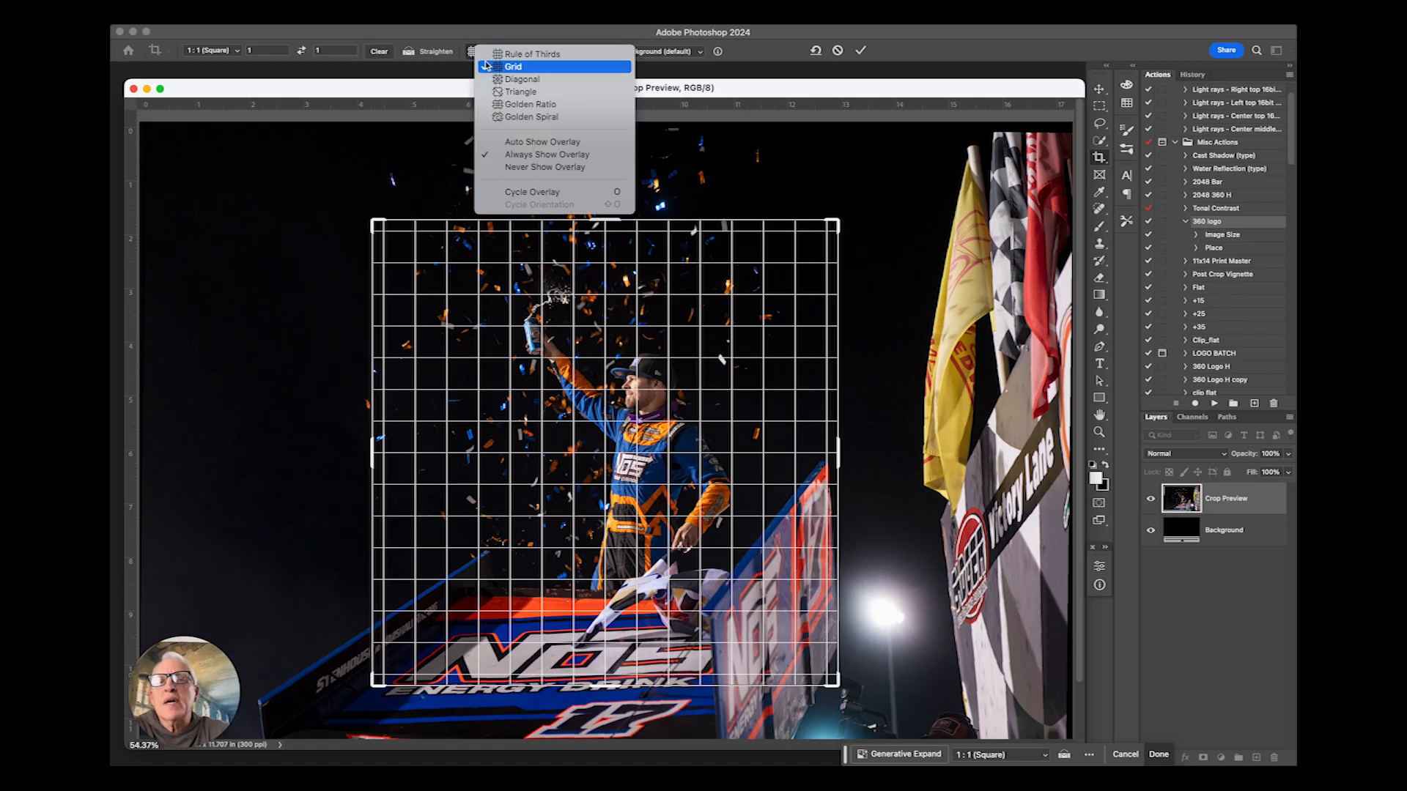
click(513, 60)
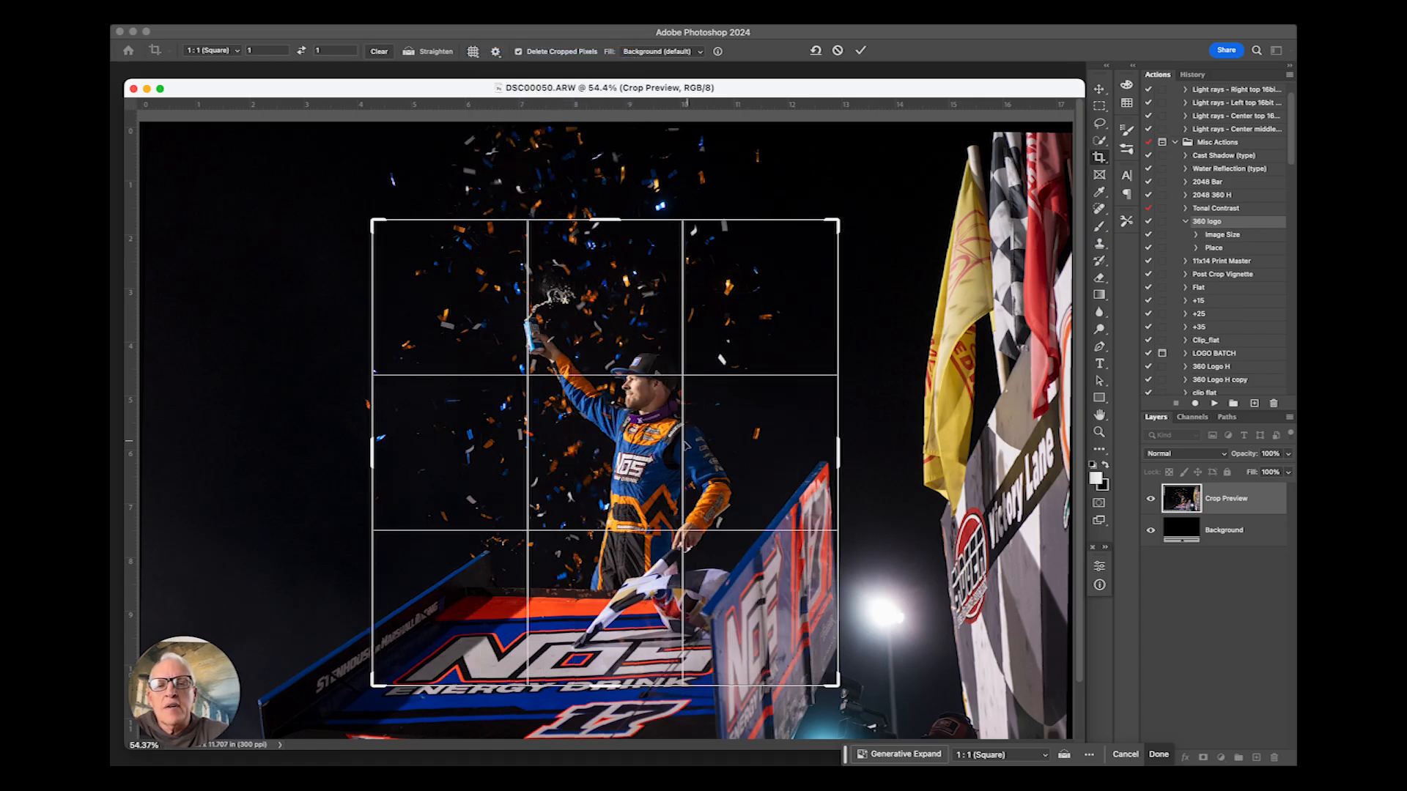
- Adjust the square crop's size and position around the driver and commit the crop
drag(687, 511, 680, 525)
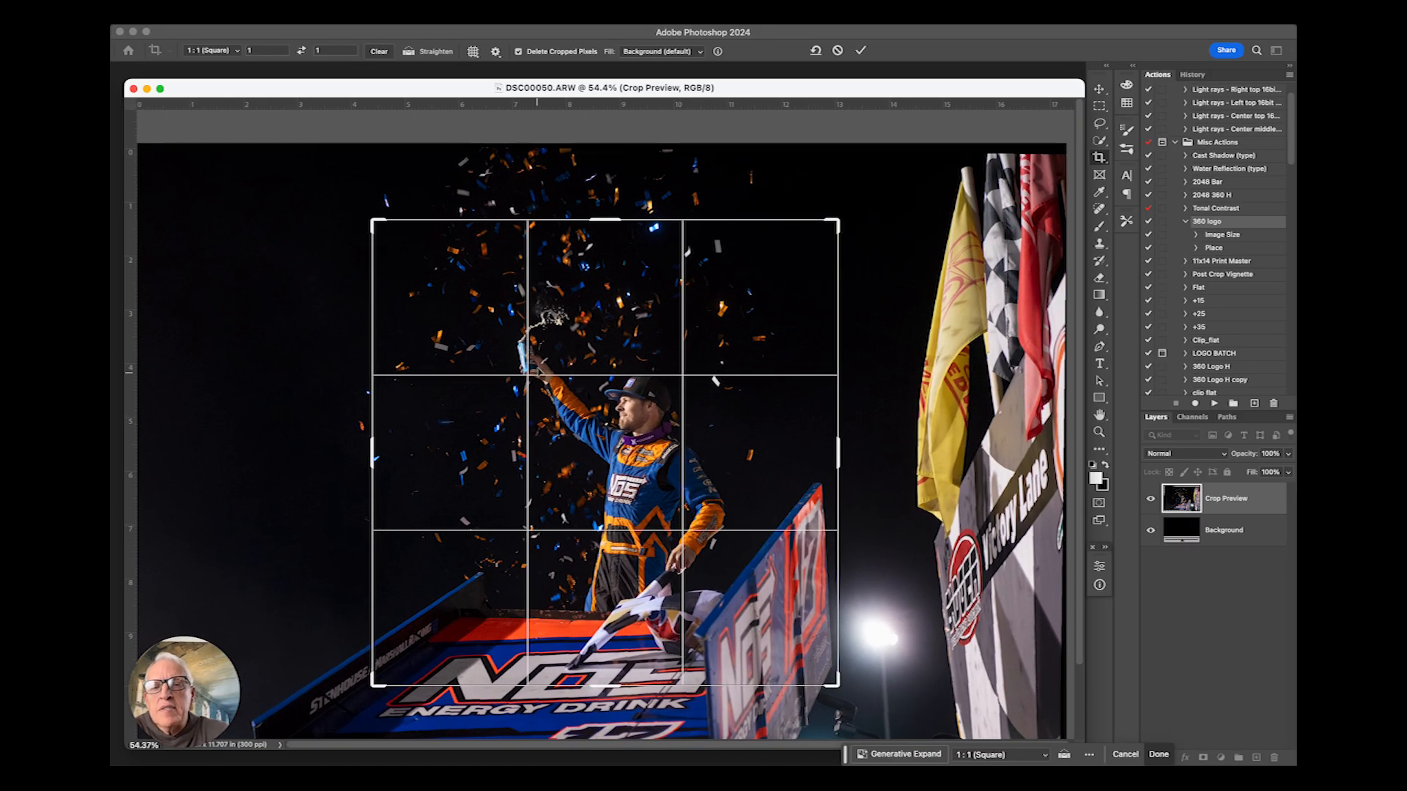
drag(660, 422, 657, 426)
drag(819, 219, 814, 243)
drag(748, 427, 732, 412)
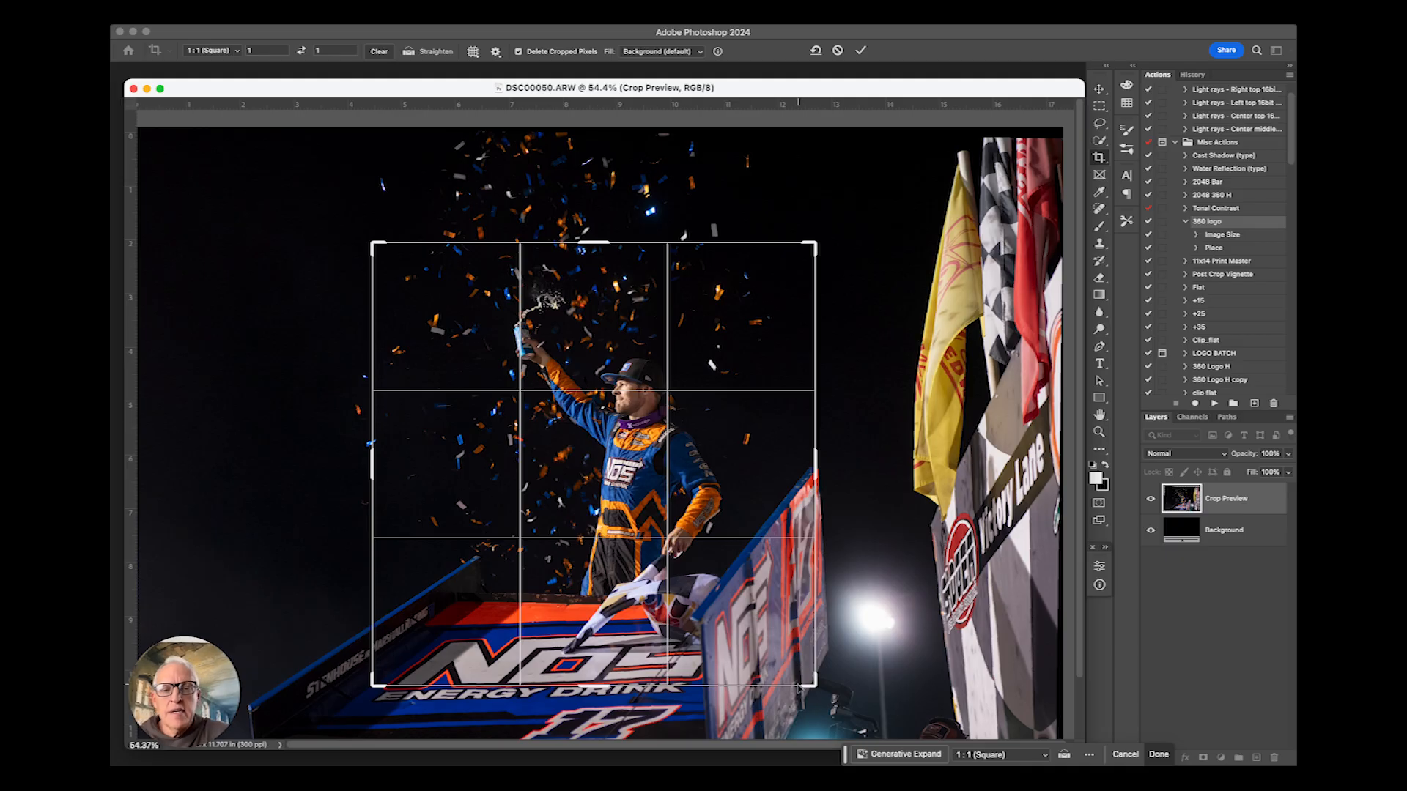
drag(812, 682, 835, 705)
drag(860, 430, 865, 434)
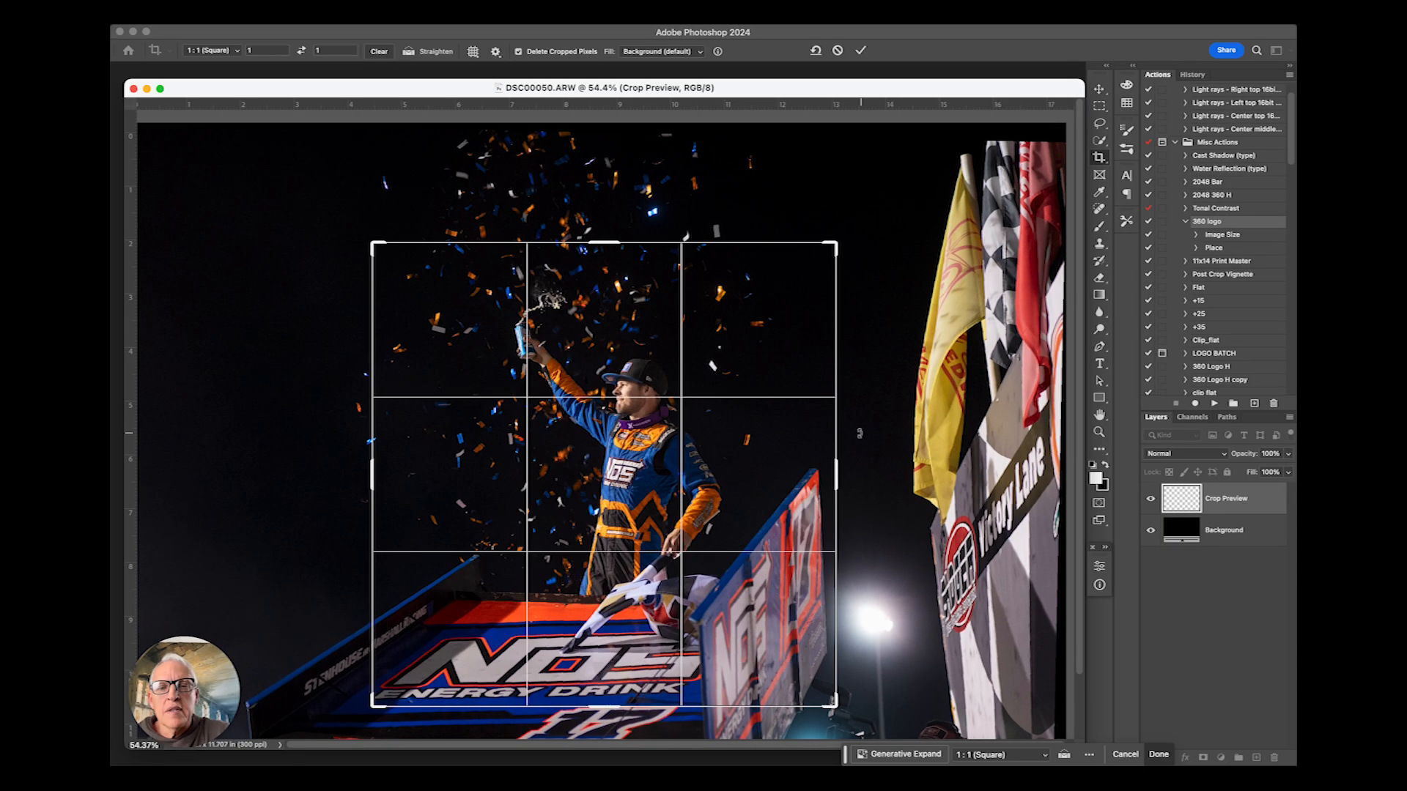
drag(774, 438, 773, 439)
key(Return)
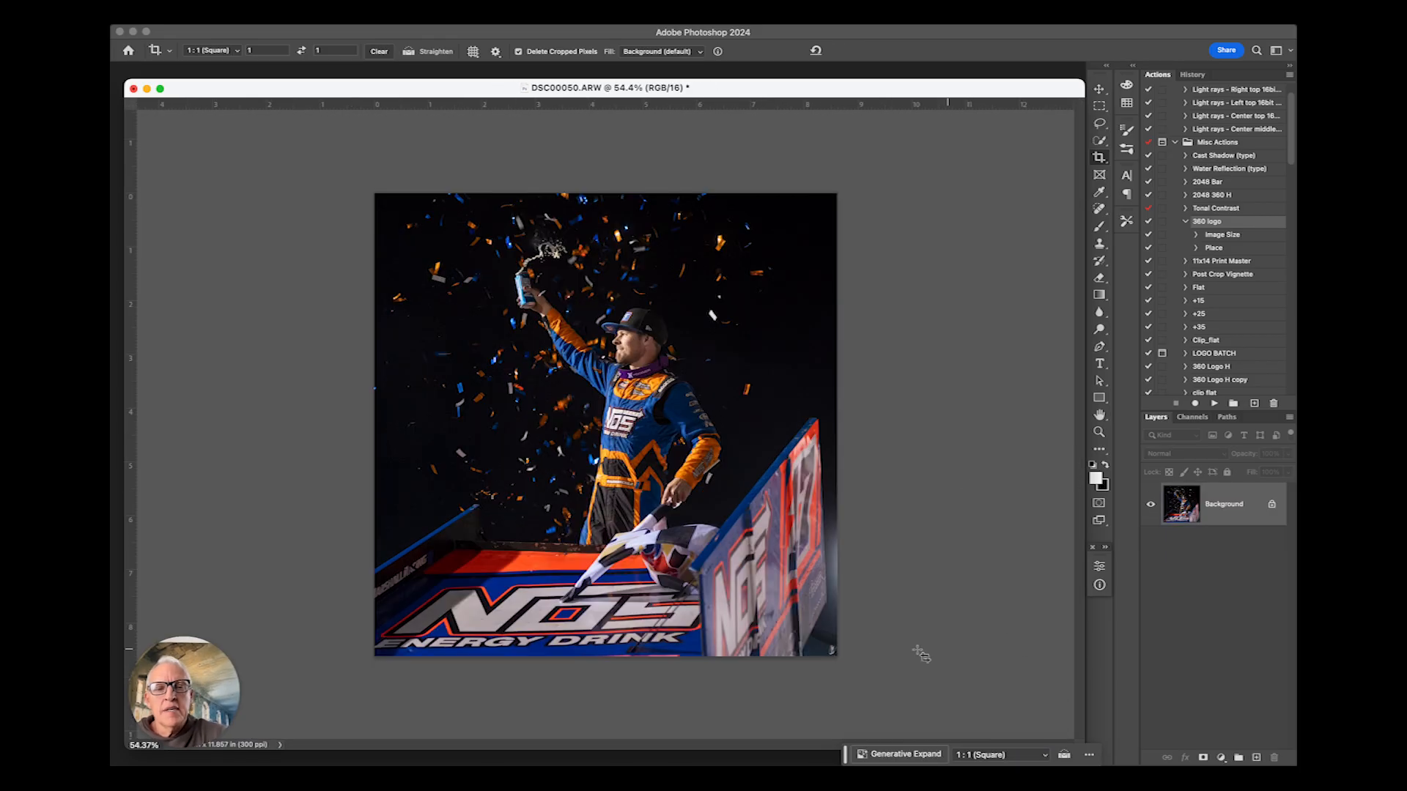
- Lasso the stray confetti piece right of the driver's cap and Generative Fill it with the prompt "remove"
click(464, 28)
click(506, 139)
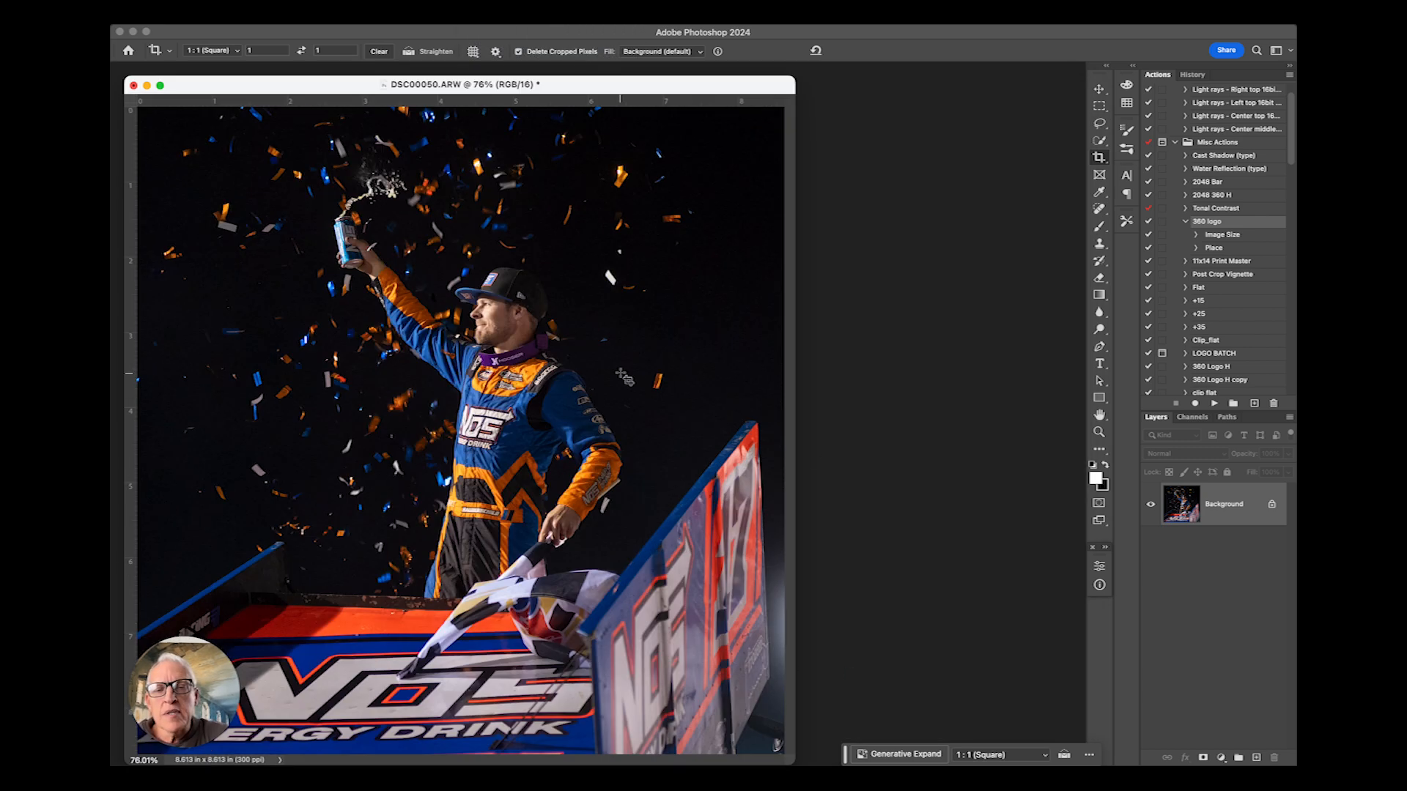
click(1100, 123)
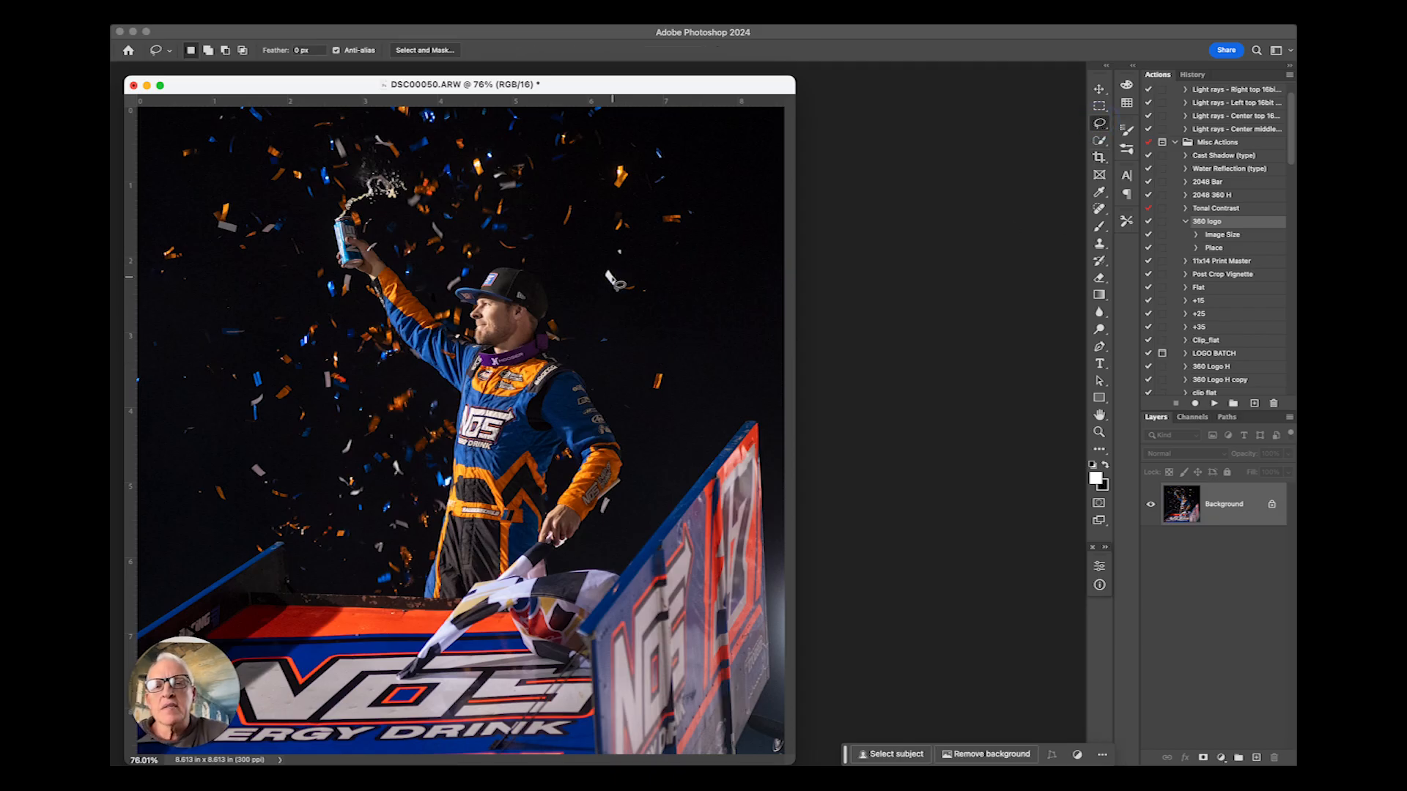
mouse_move(602, 270)
mouse_down()
mouse_move(620, 301)
mouse_move(609, 276)
mouse_up()
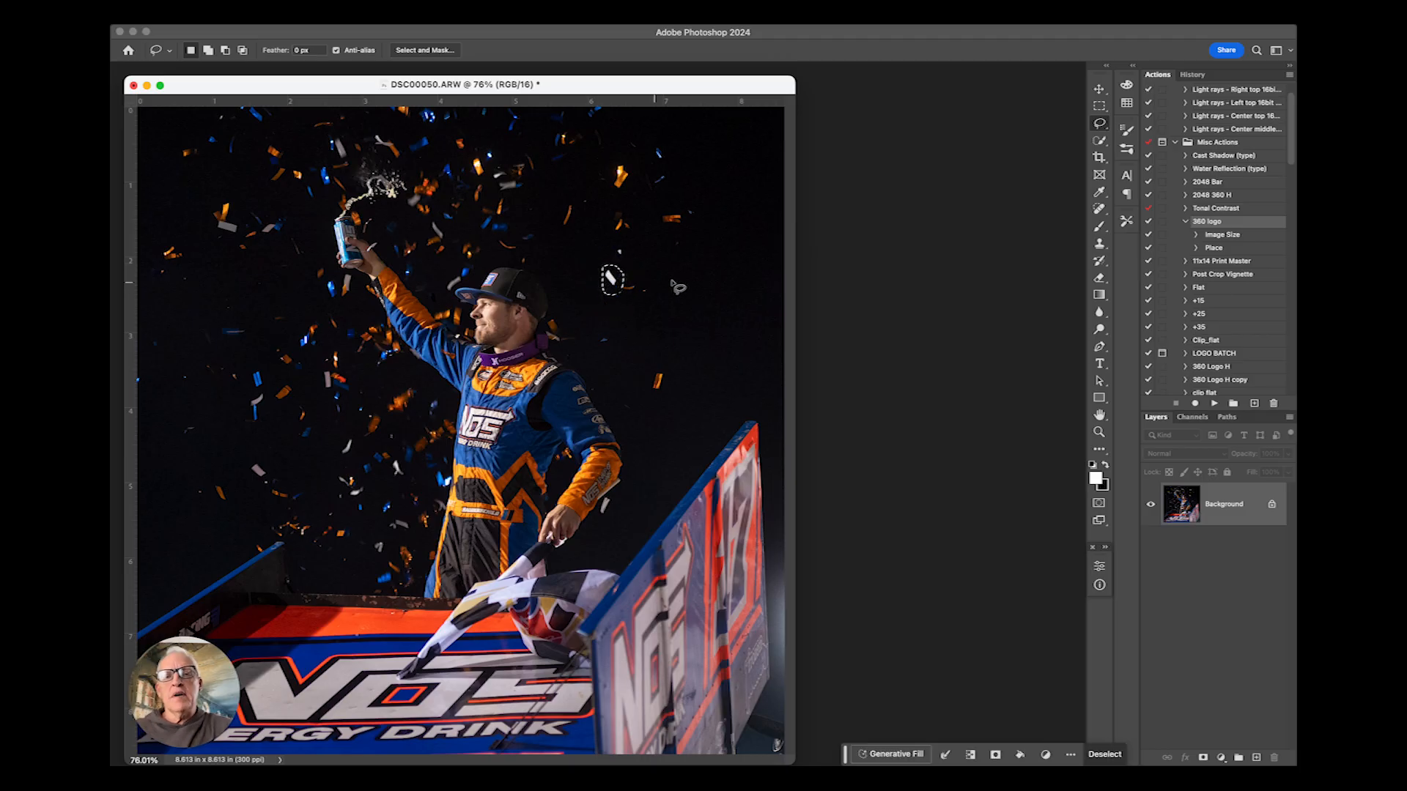
click(894, 755)
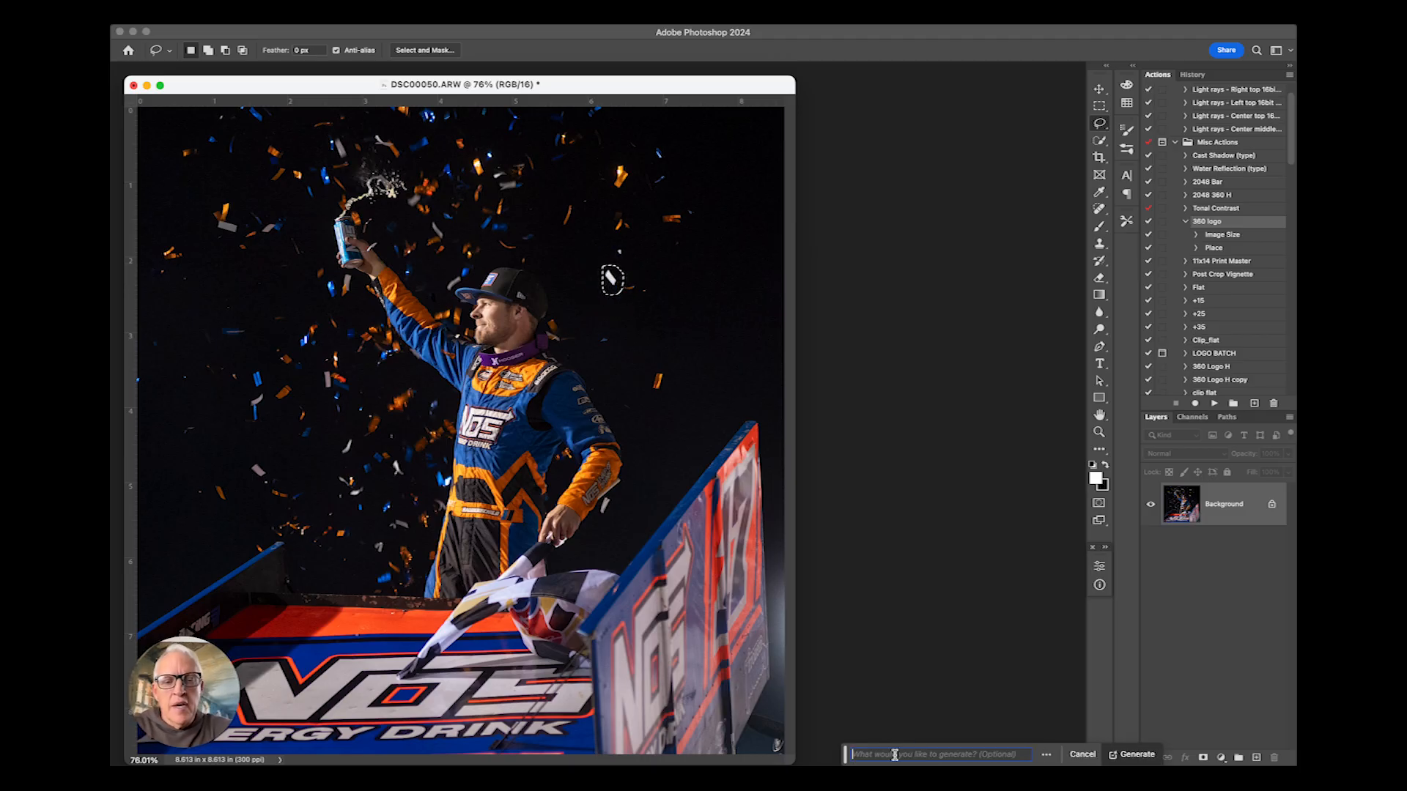
text(remove)
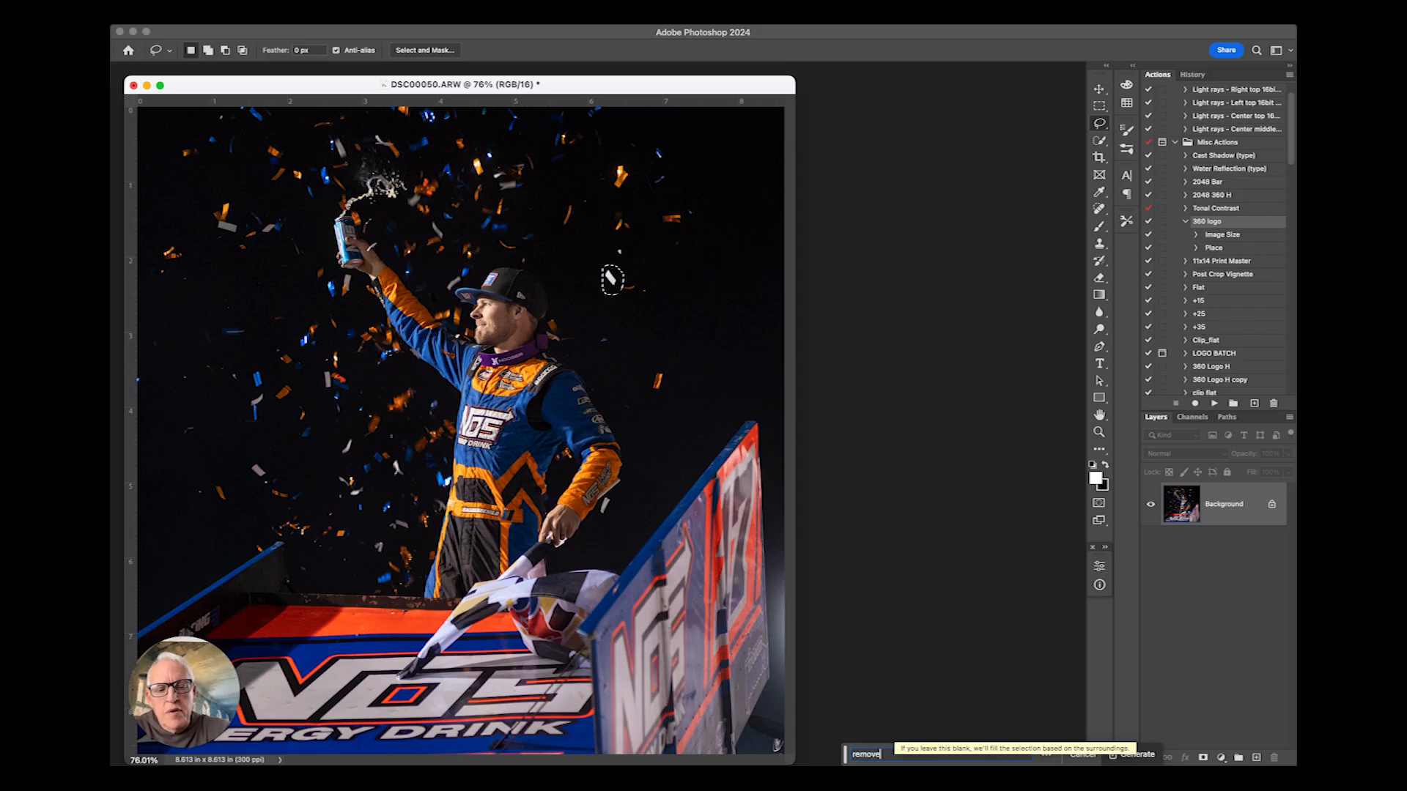
key(Return)
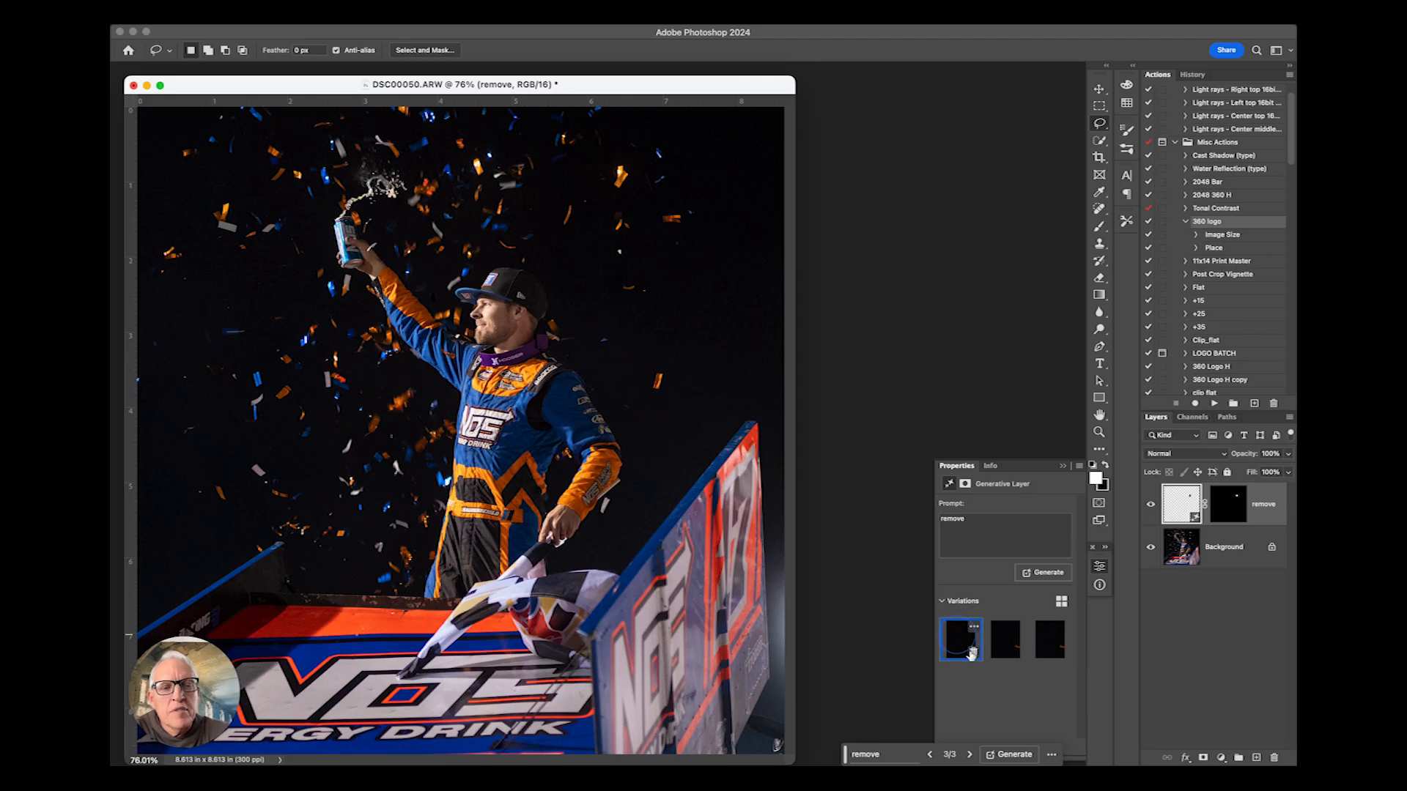
- Flatten the image into a single background layer
click(321, 16)
click(349, 570)
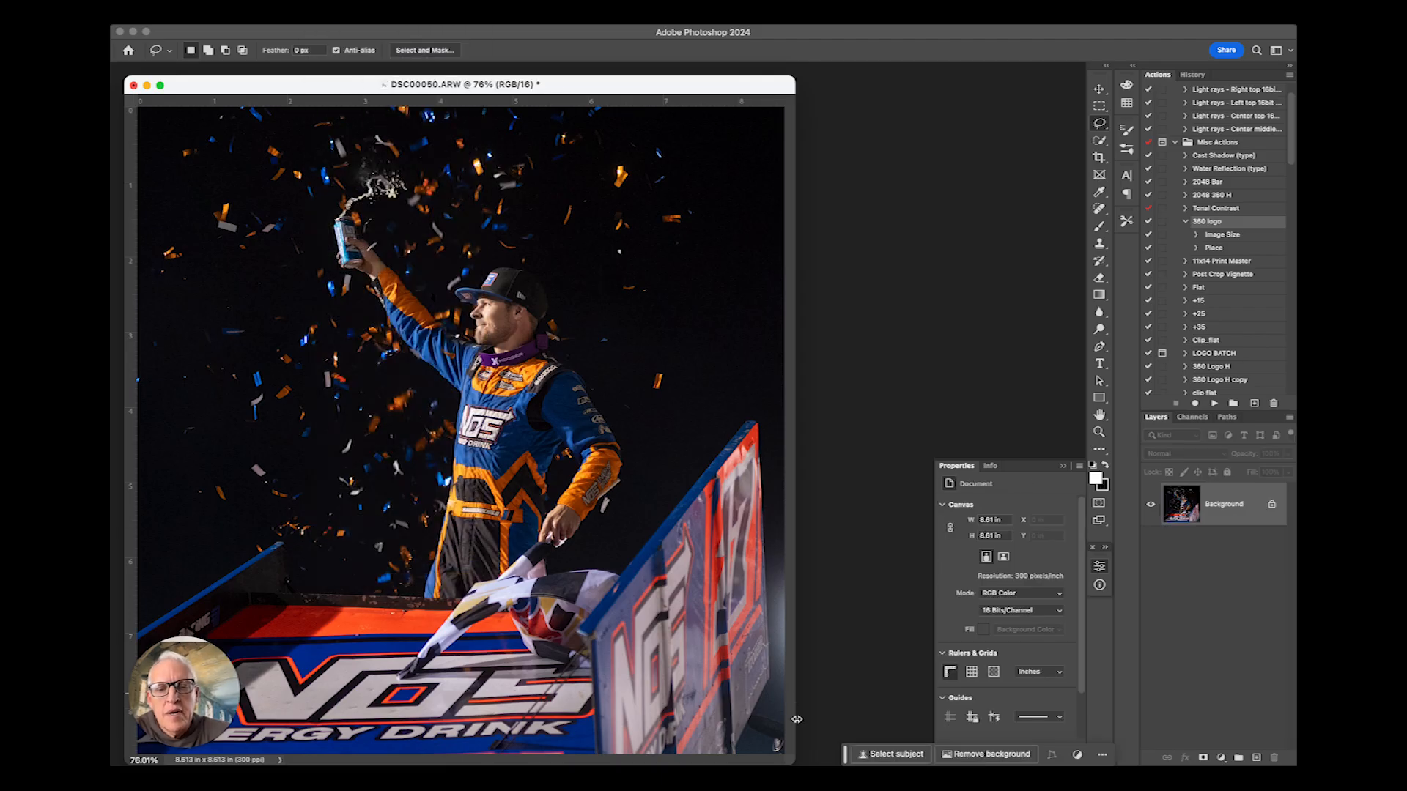
- Lasso the bright patch in the bottom-right corner, Generative Fill it with "remove", and pick the first variation
drag(797, 726, 931, 725)
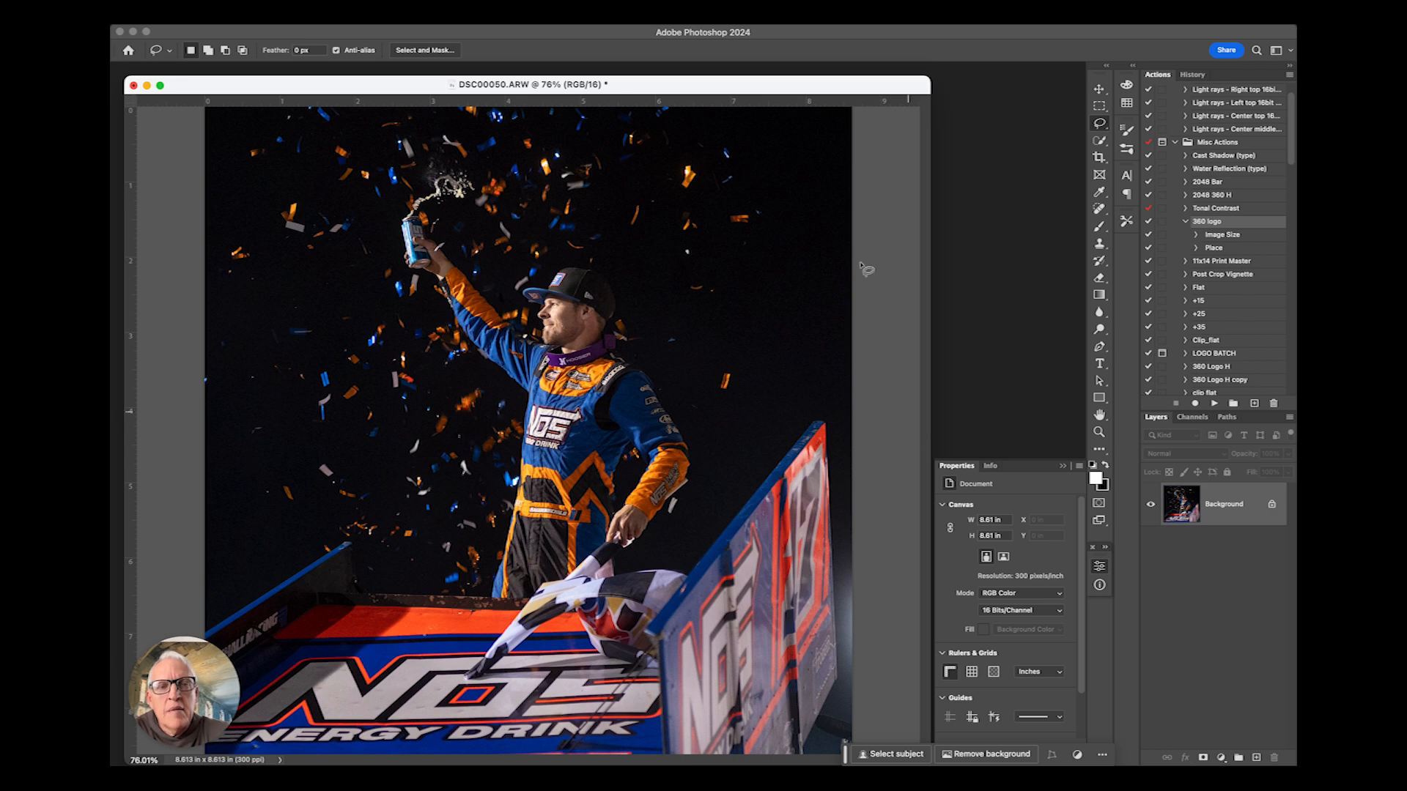
drag(851, 85, 847, 56)
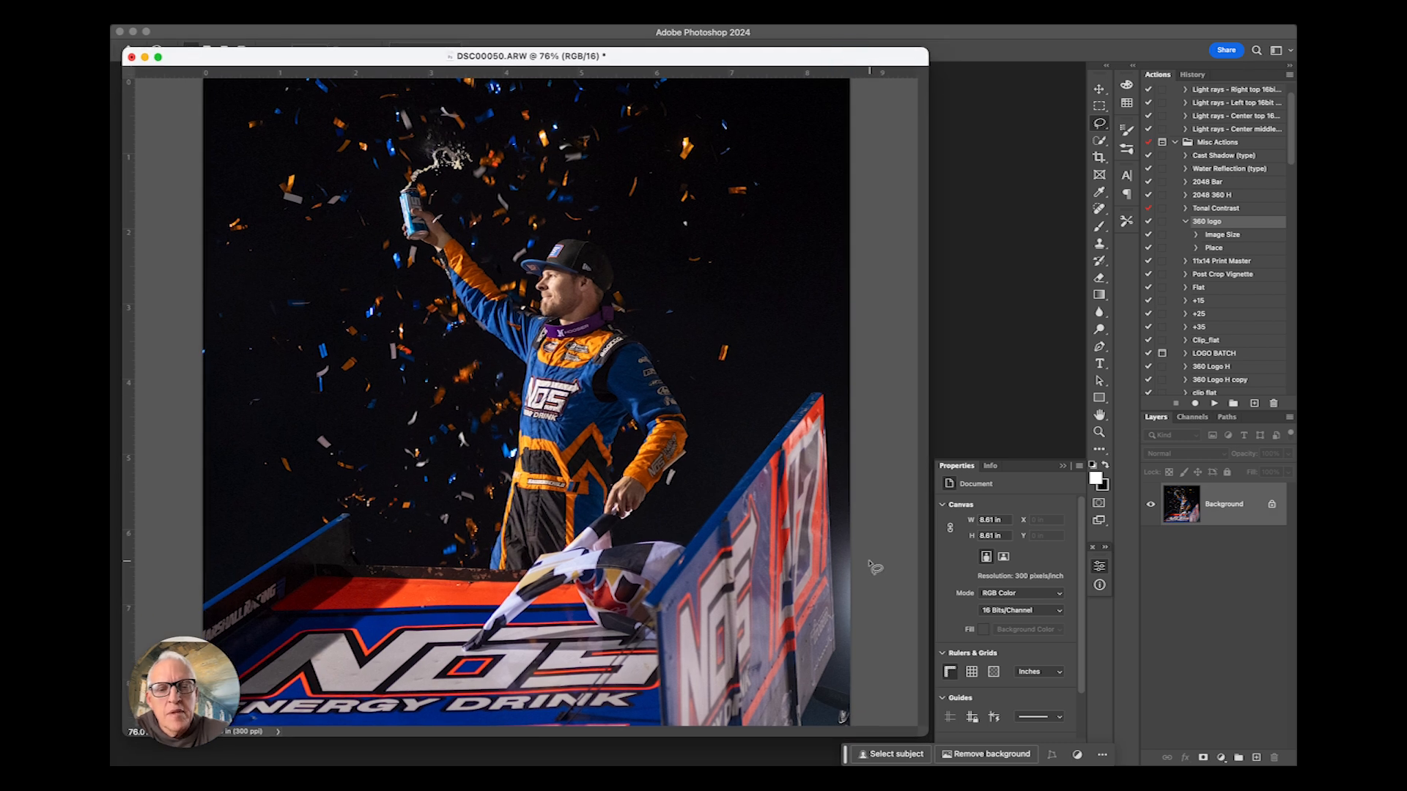
mouse_move(831, 659)
mouse_down()
mouse_move(814, 712)
mouse_move(841, 733)
mouse_move(872, 727)
mouse_move(833, 658)
mouse_up()
click(919, 755)
text(remove)
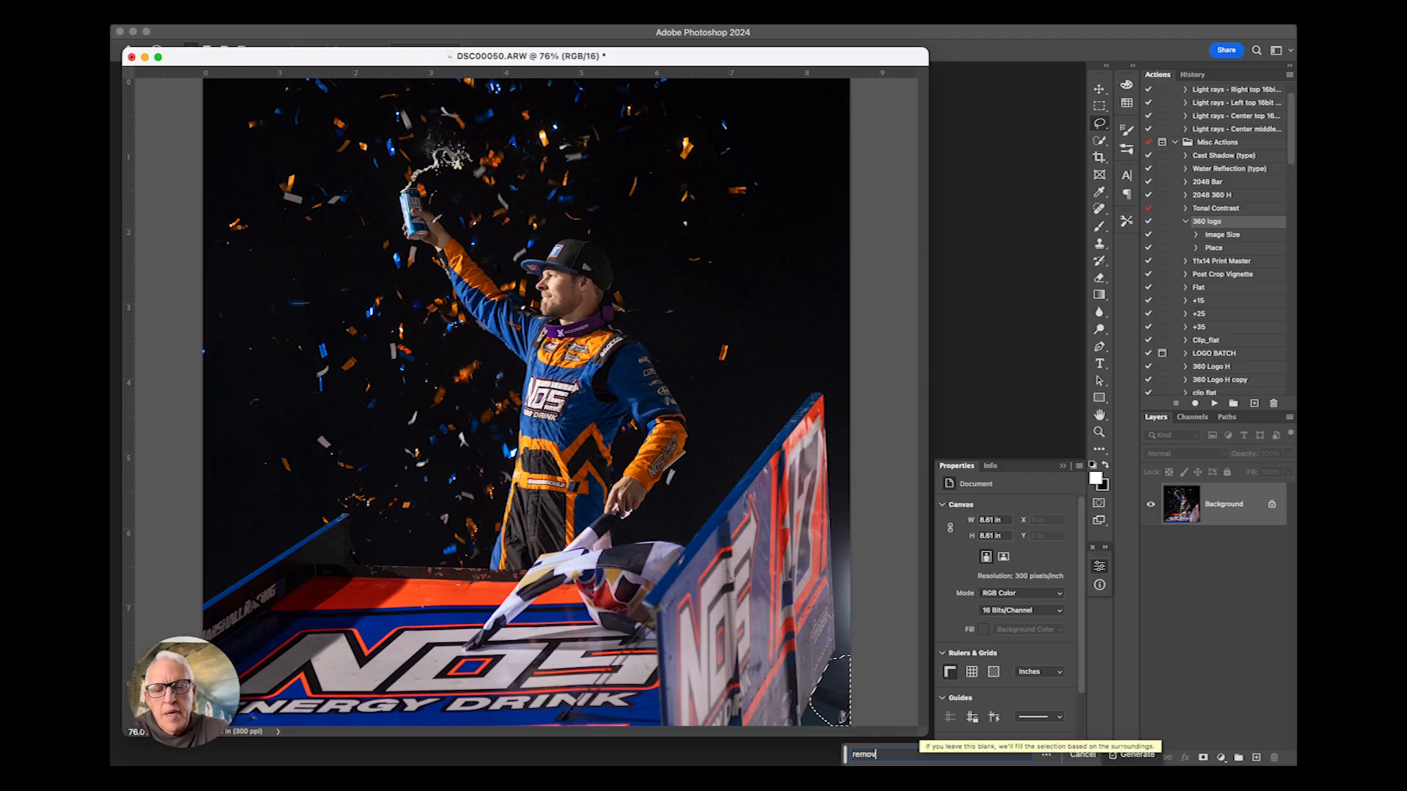
key(Return)
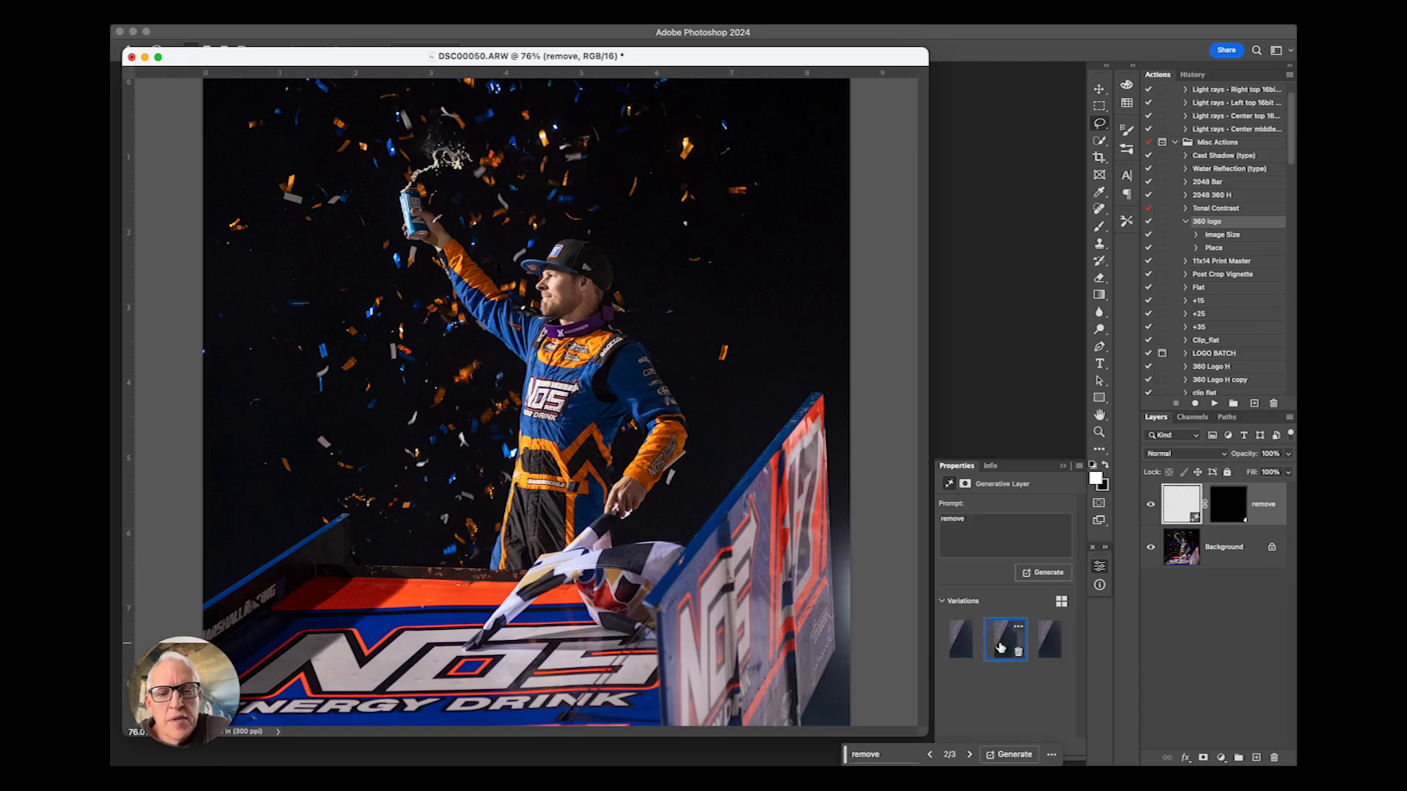
click(1049, 639)
click(964, 637)
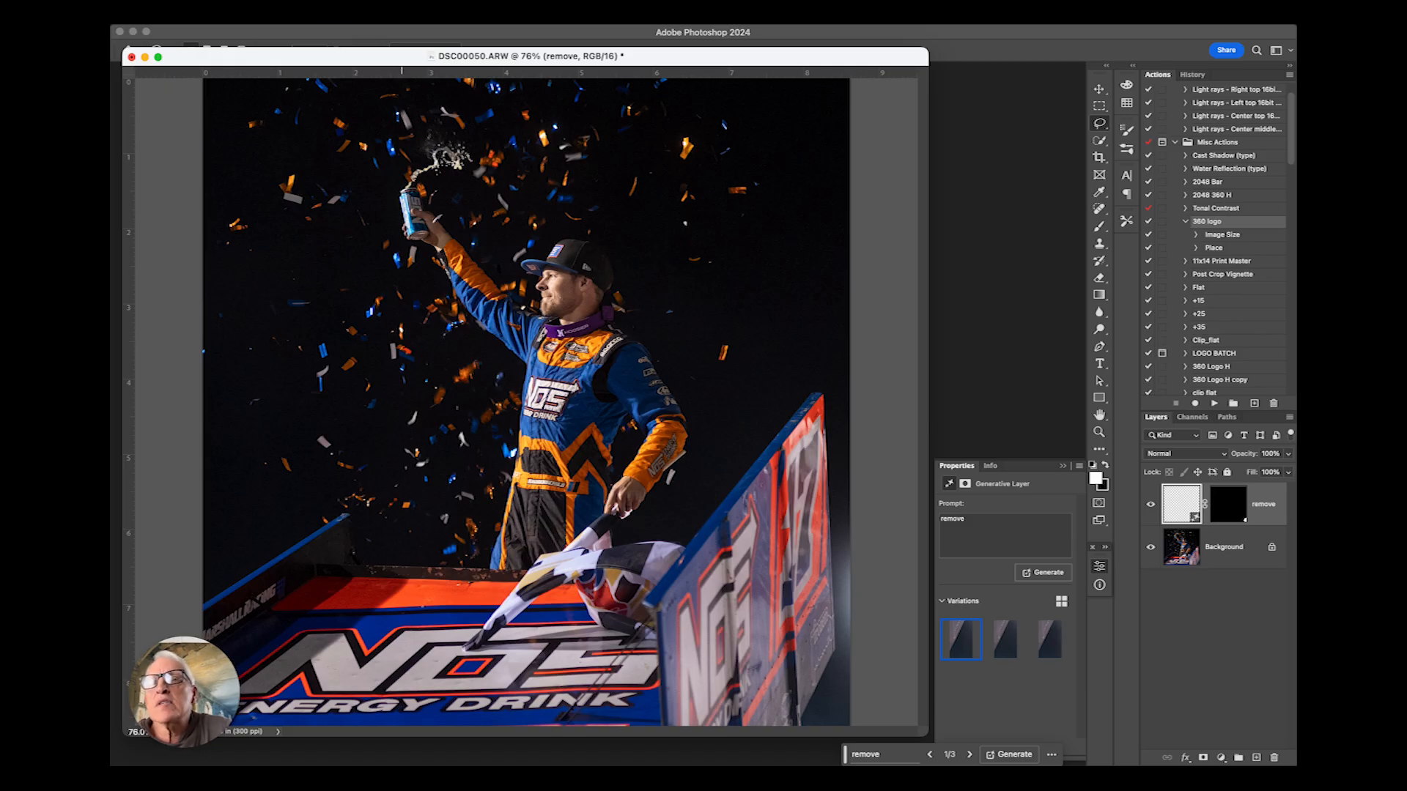
- Flatten the image into a single background layer and close the generative layer properties
click(326, 19)
click(363, 565)
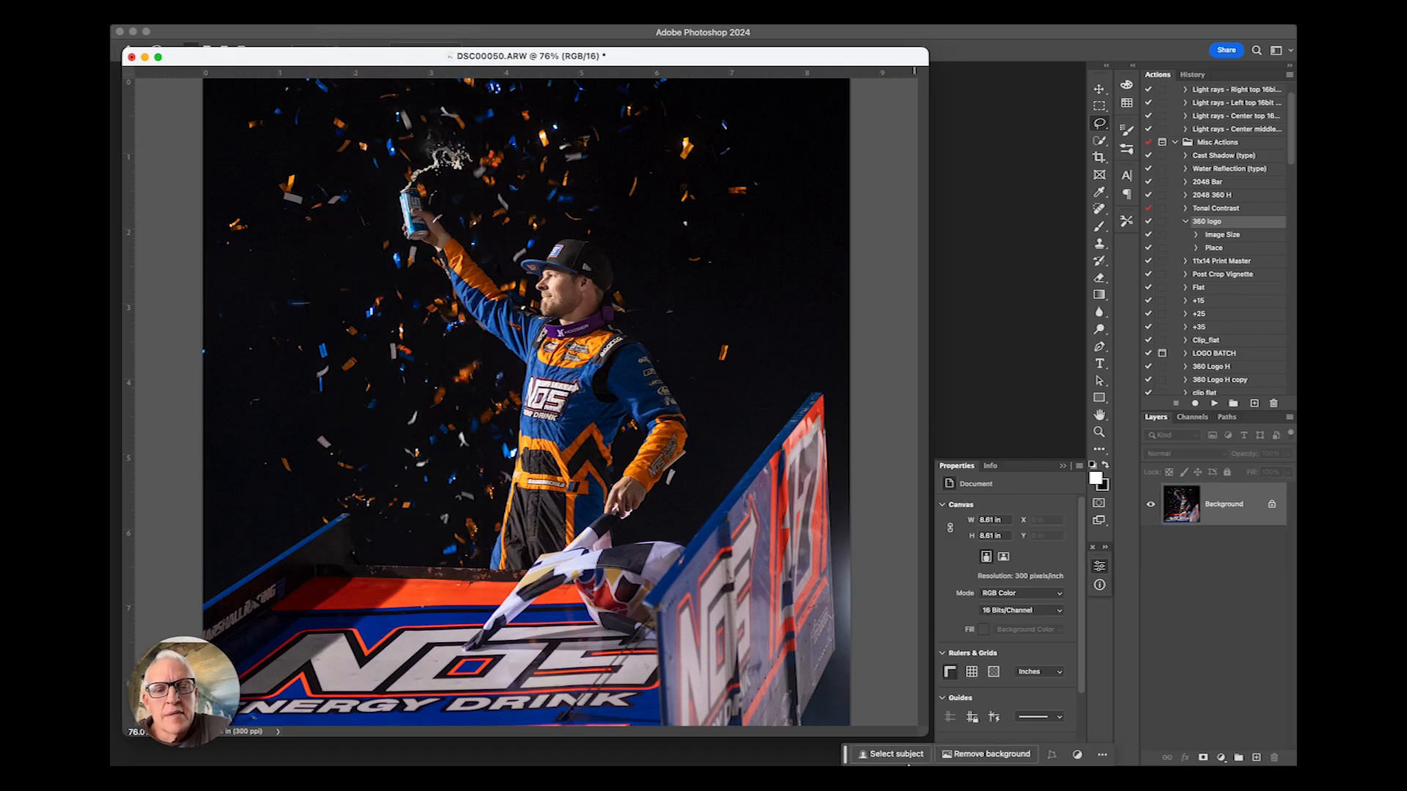
click(1063, 467)
- Open the screenshot of the photo's camera shot information and examine the exposure settings, then close it
mouse_move(925, 762)
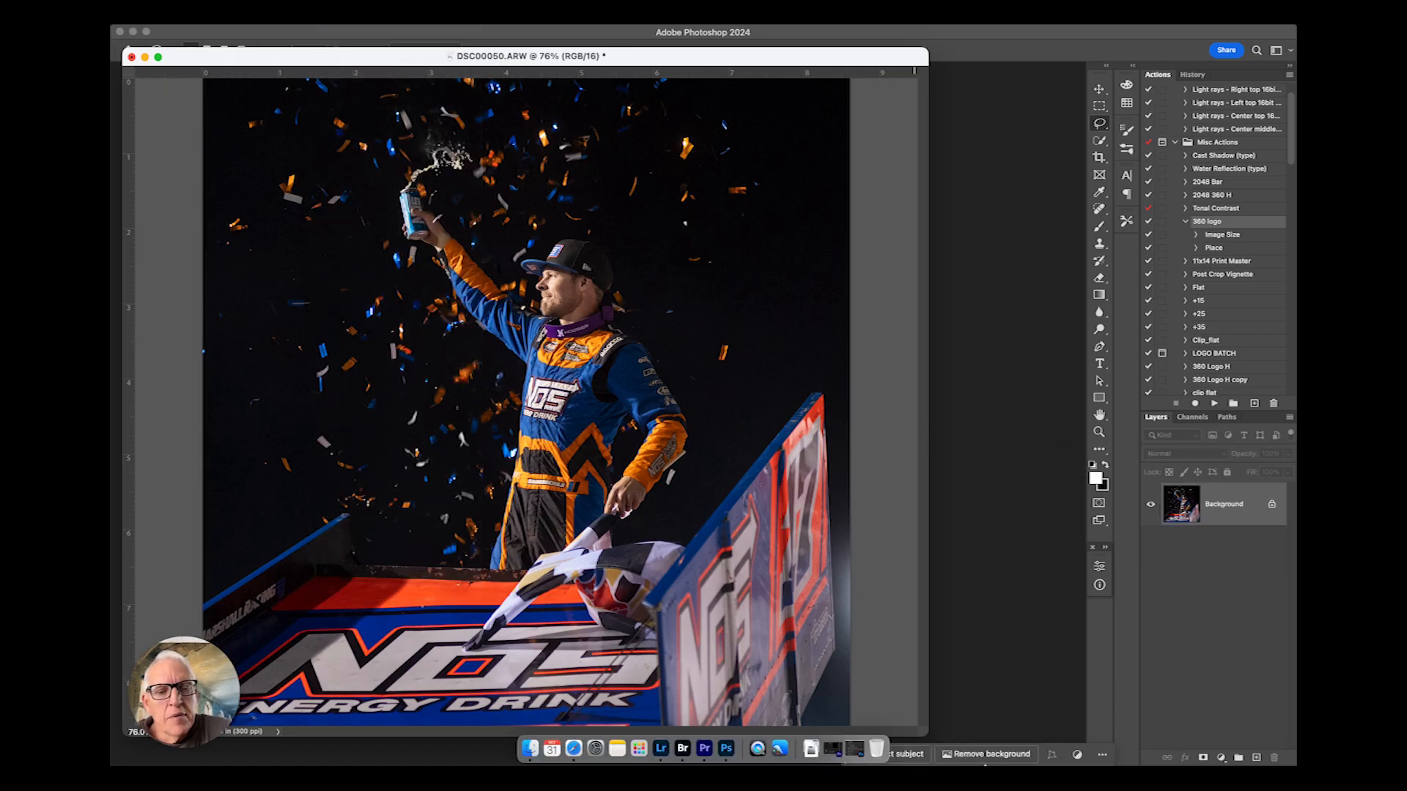
click(858, 733)
click(835, 663)
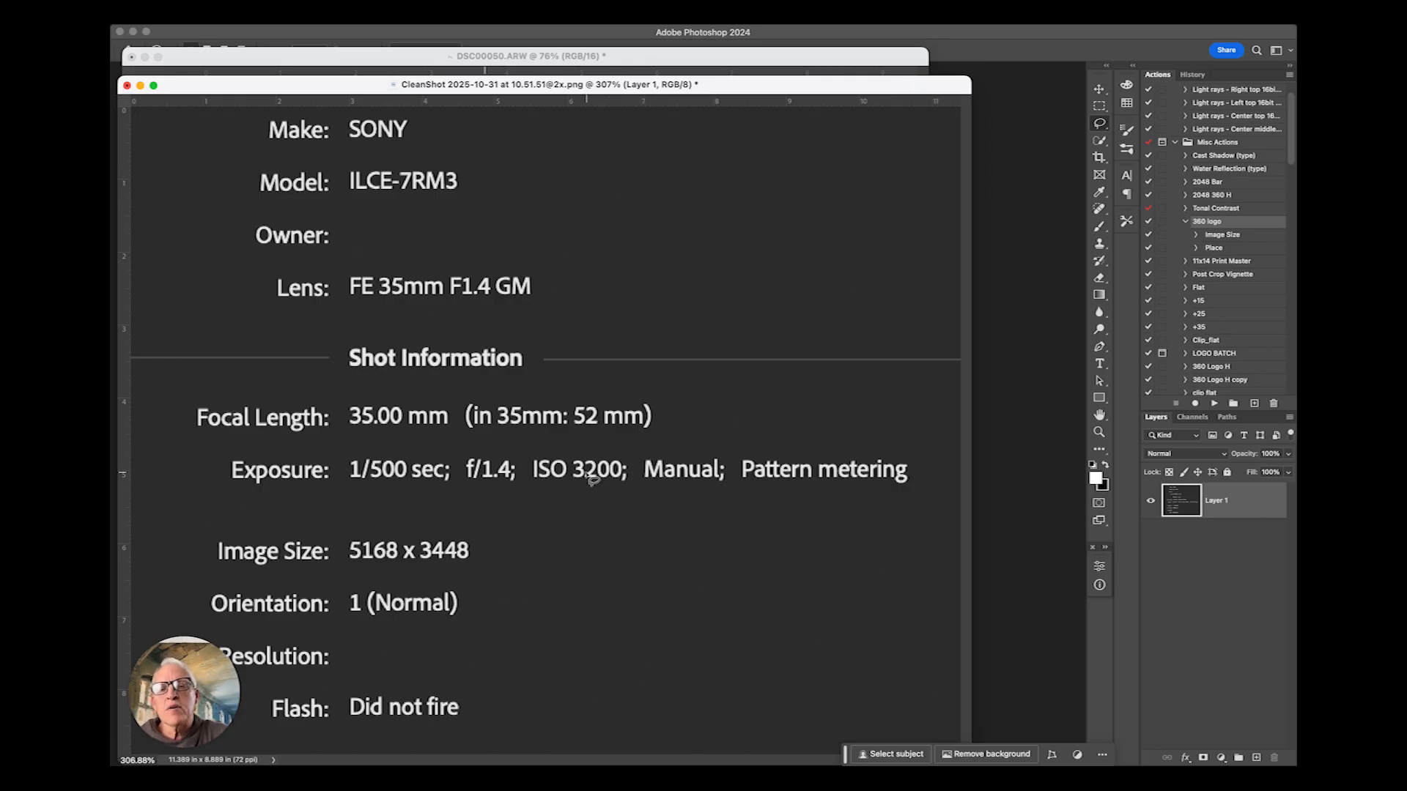
click(142, 86)
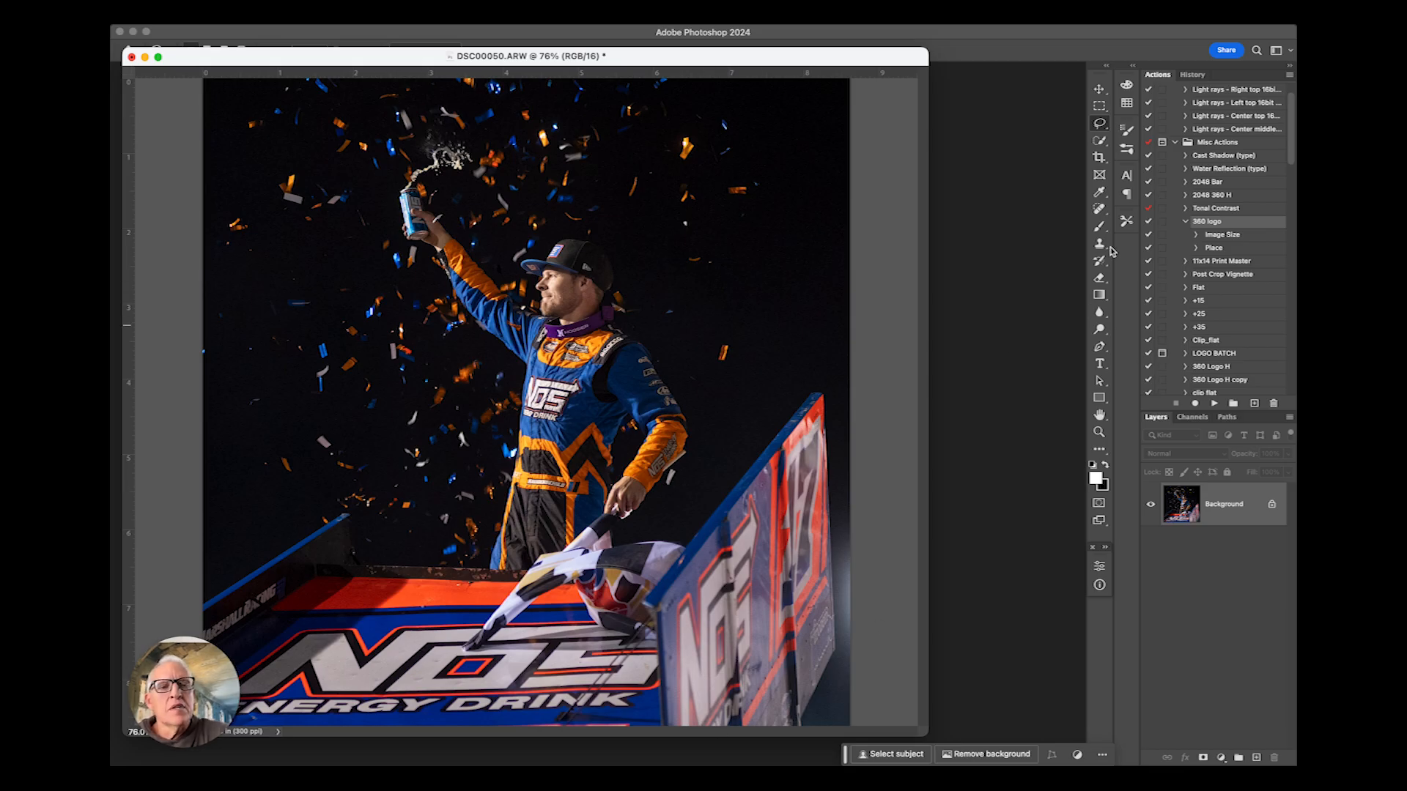
- Zoom out on the image and open it in the Topaz Photo AI filter
click(1097, 433)
drag(639, 231, 642, 308)
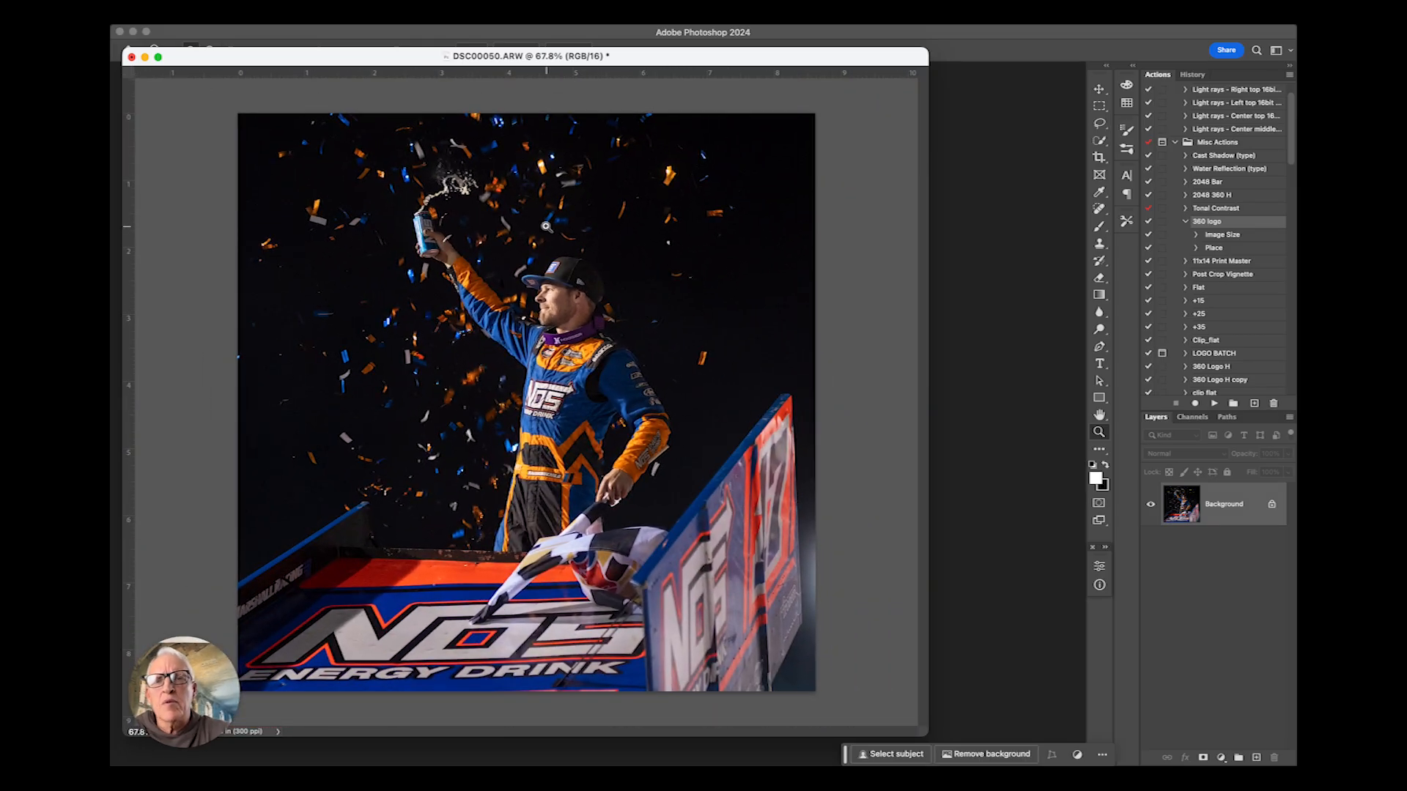
click(431, 17)
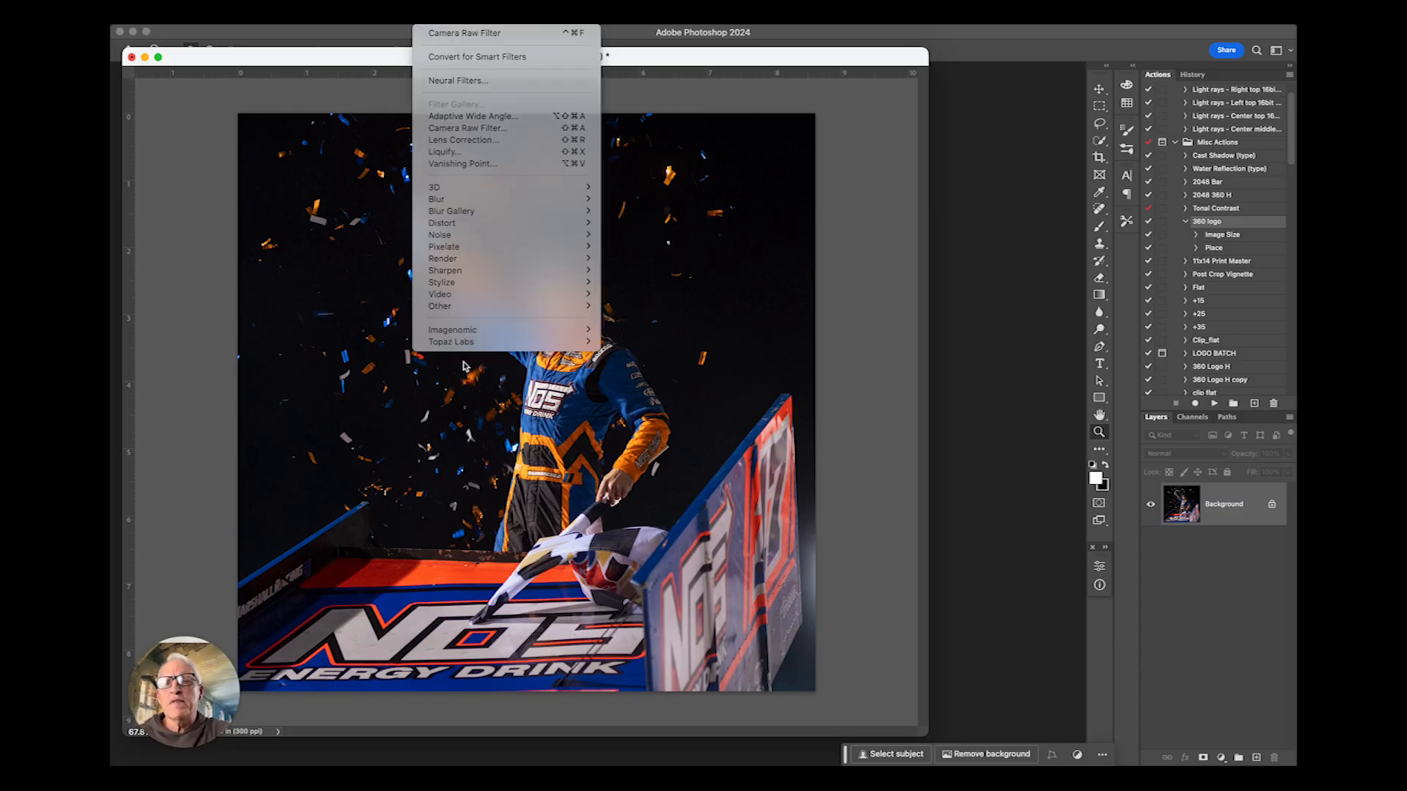
mouse_move(466, 346)
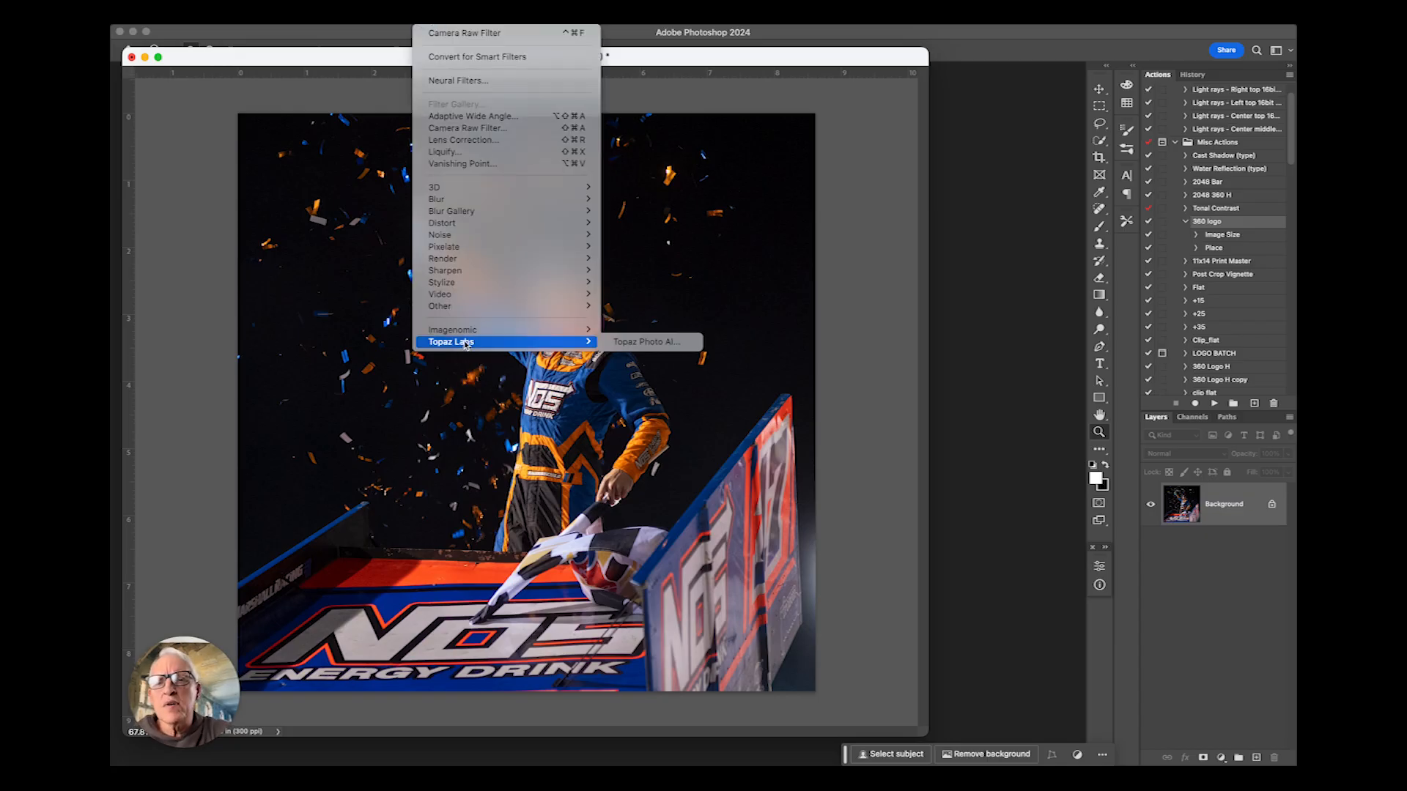
click(652, 344)
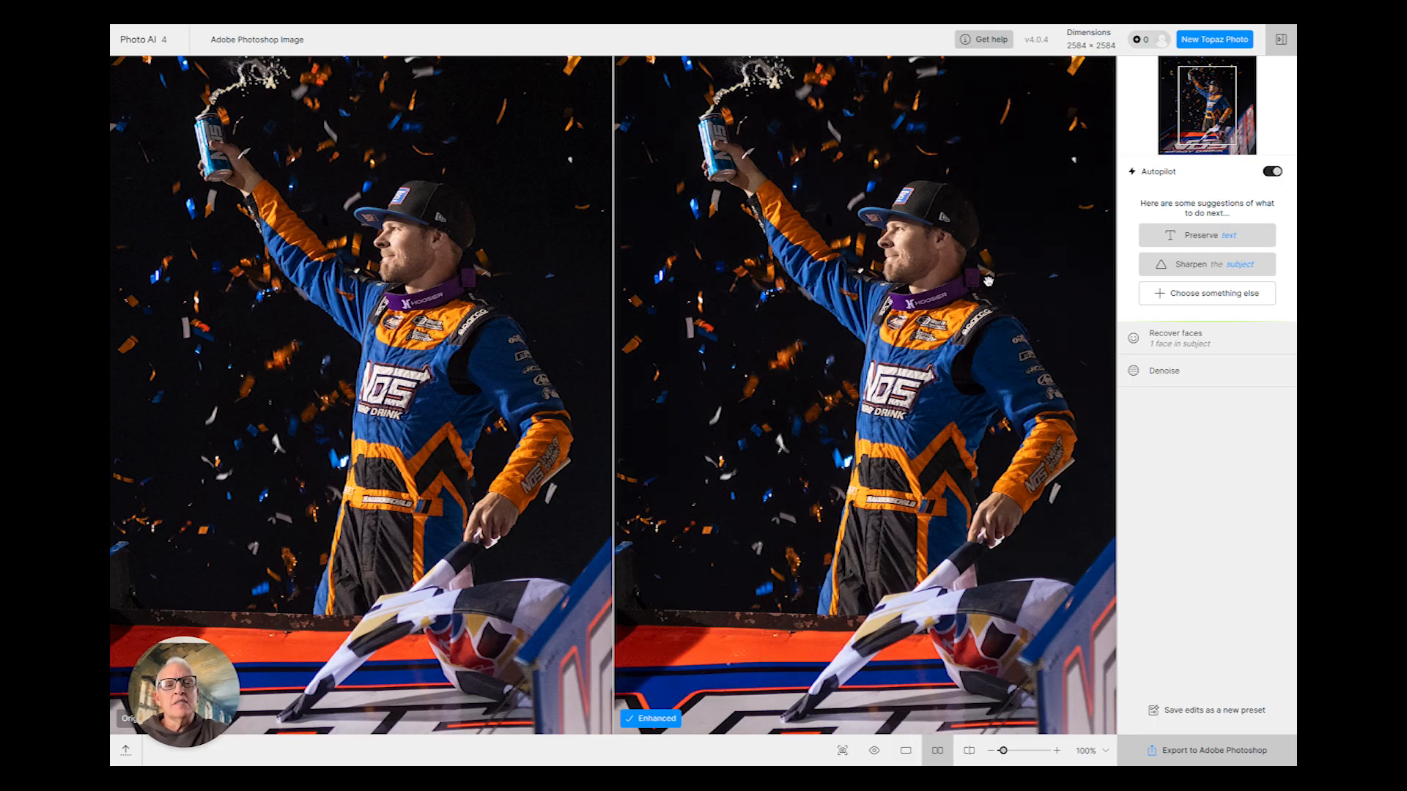
- Zoom into the driver's face in the comparison view and remove the Recover faces enhancement
drag(969, 299, 939, 330)
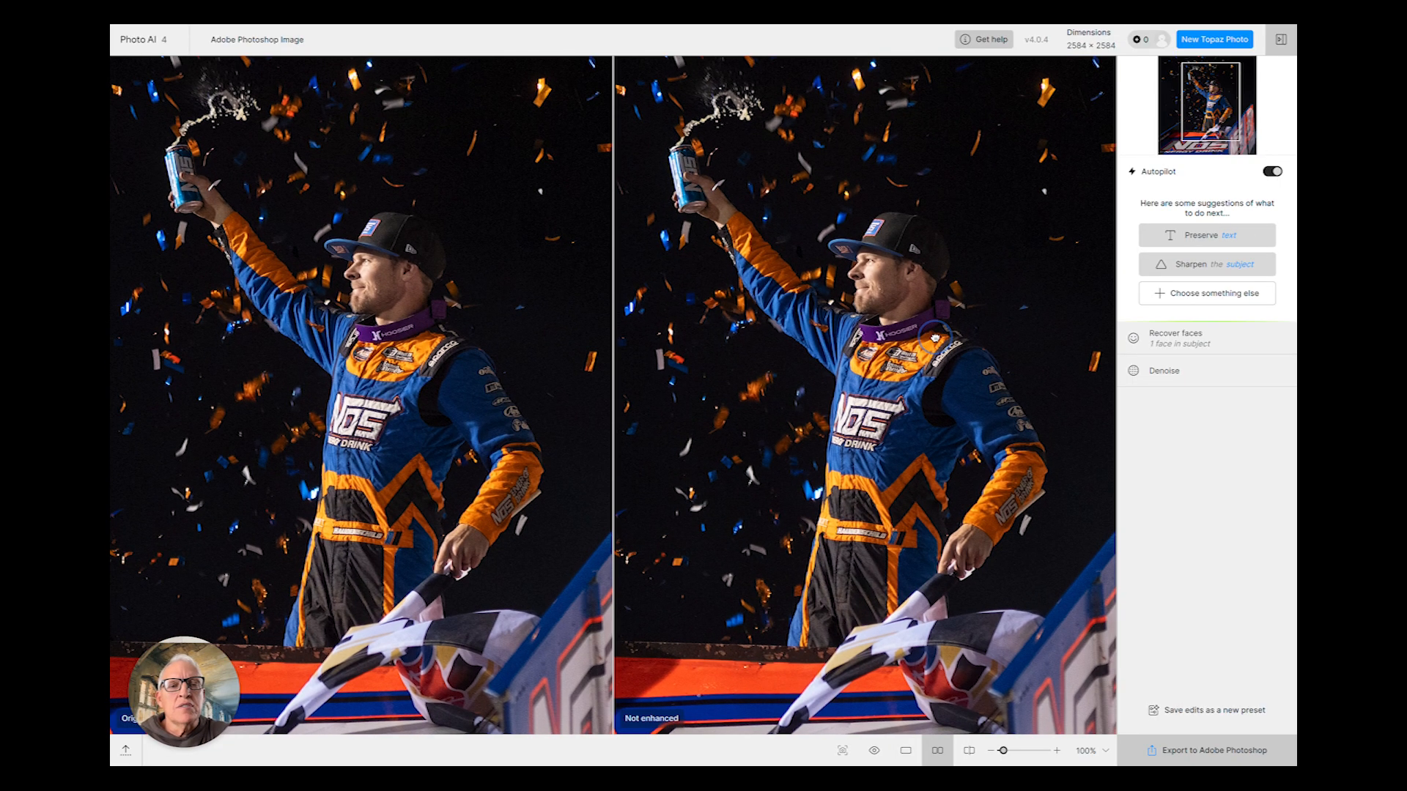
drag(1004, 752, 1011, 752)
drag(972, 346, 941, 522)
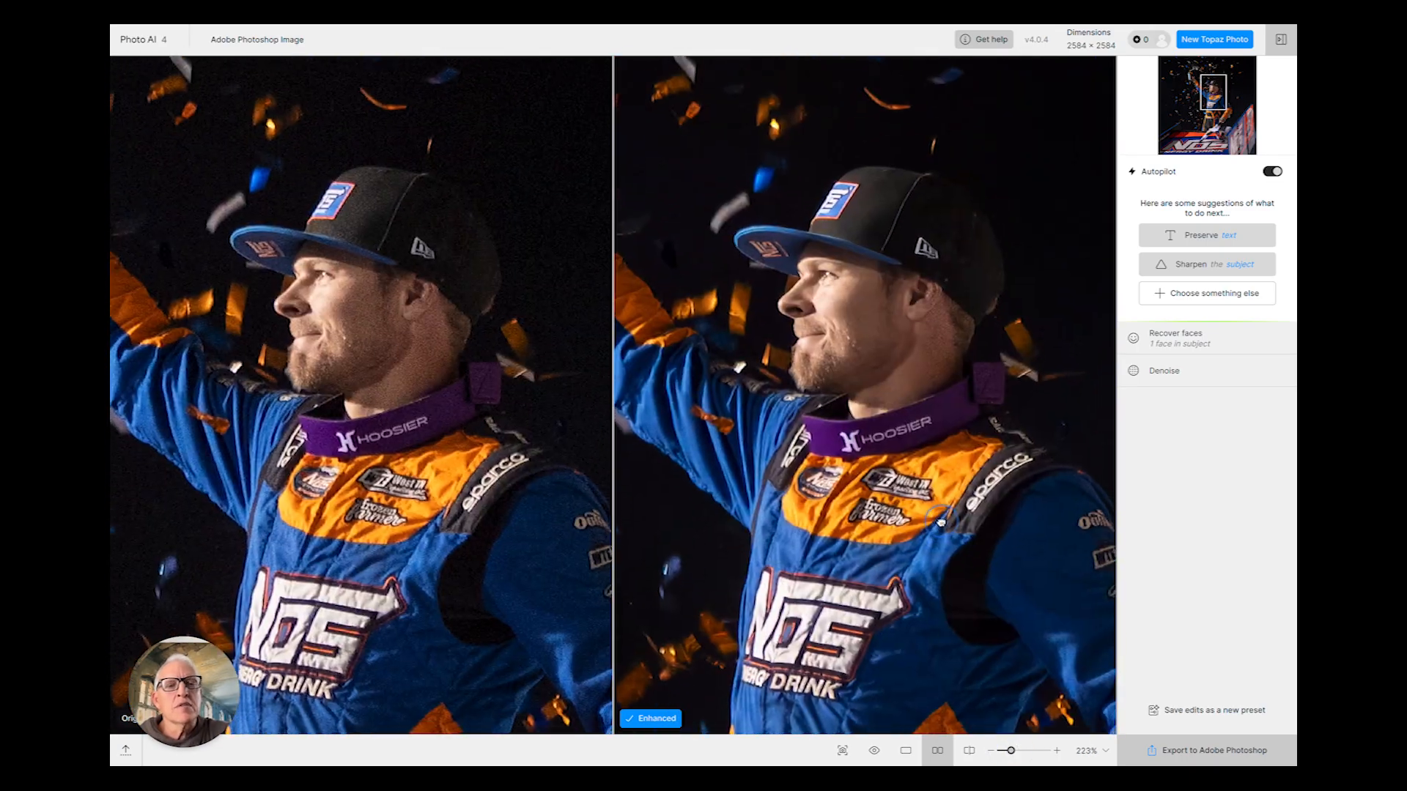
click(1199, 273)
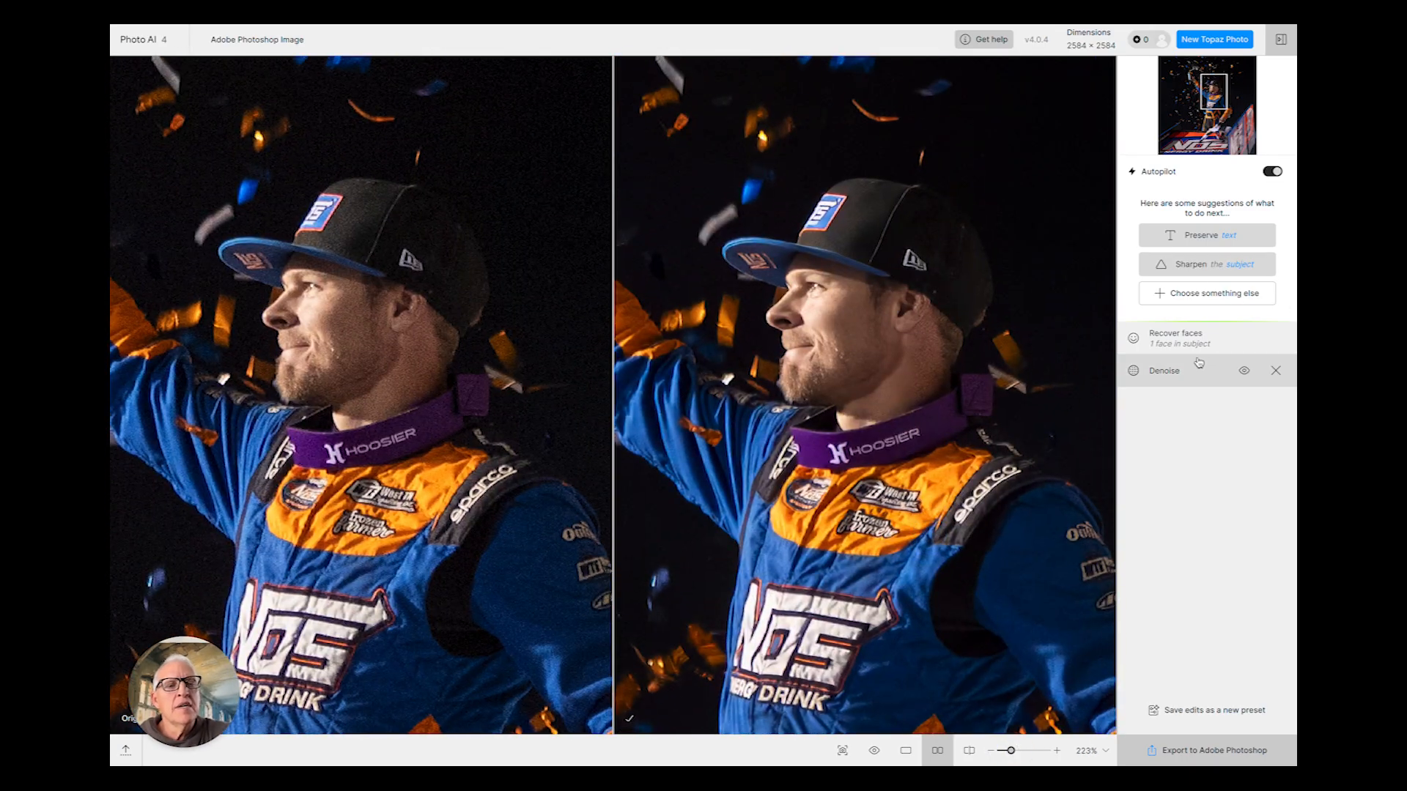
mouse_move(1162, 348)
click(1275, 338)
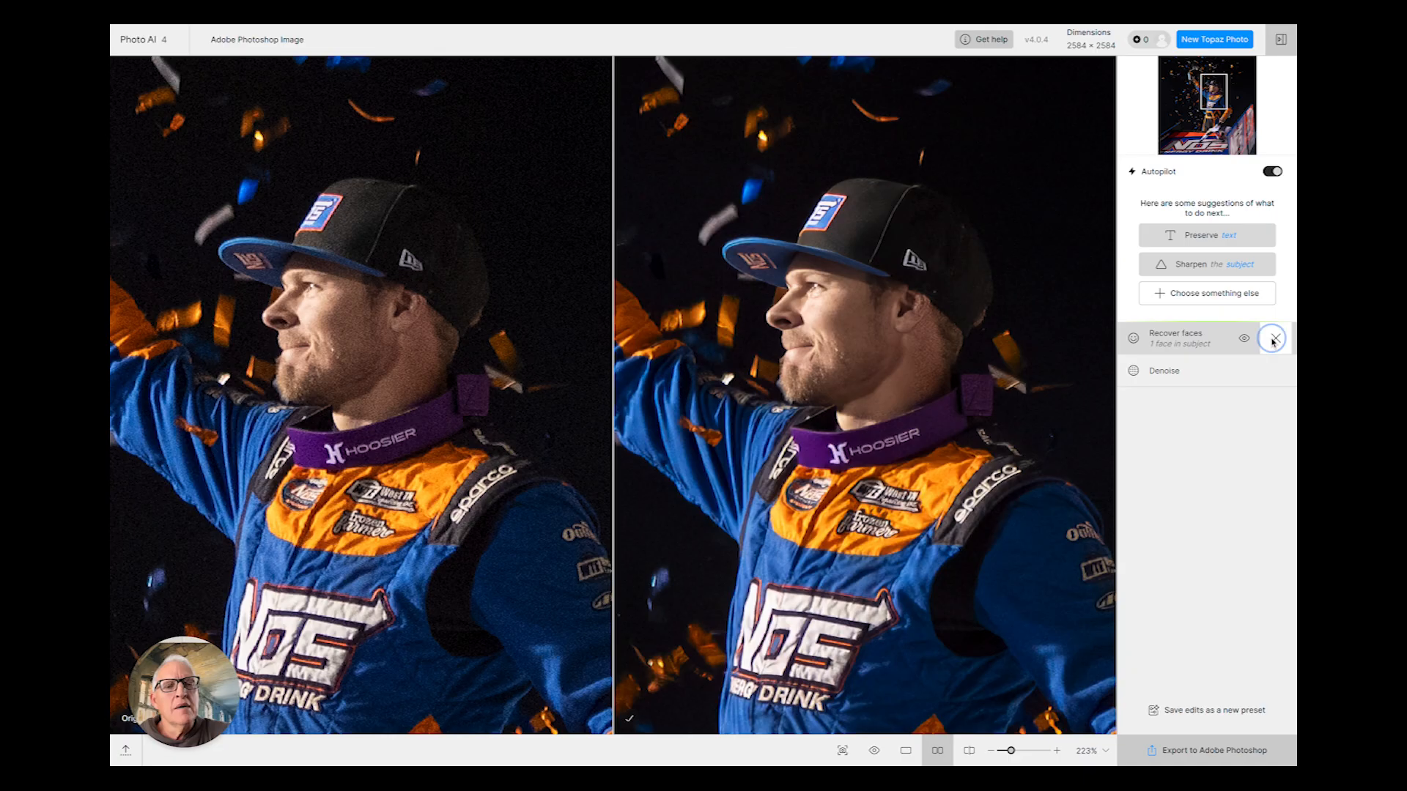
- Set the Denoise strength to 25 while inspecting the cap area, and export the result back to Photoshop
drag(965, 241, 905, 429)
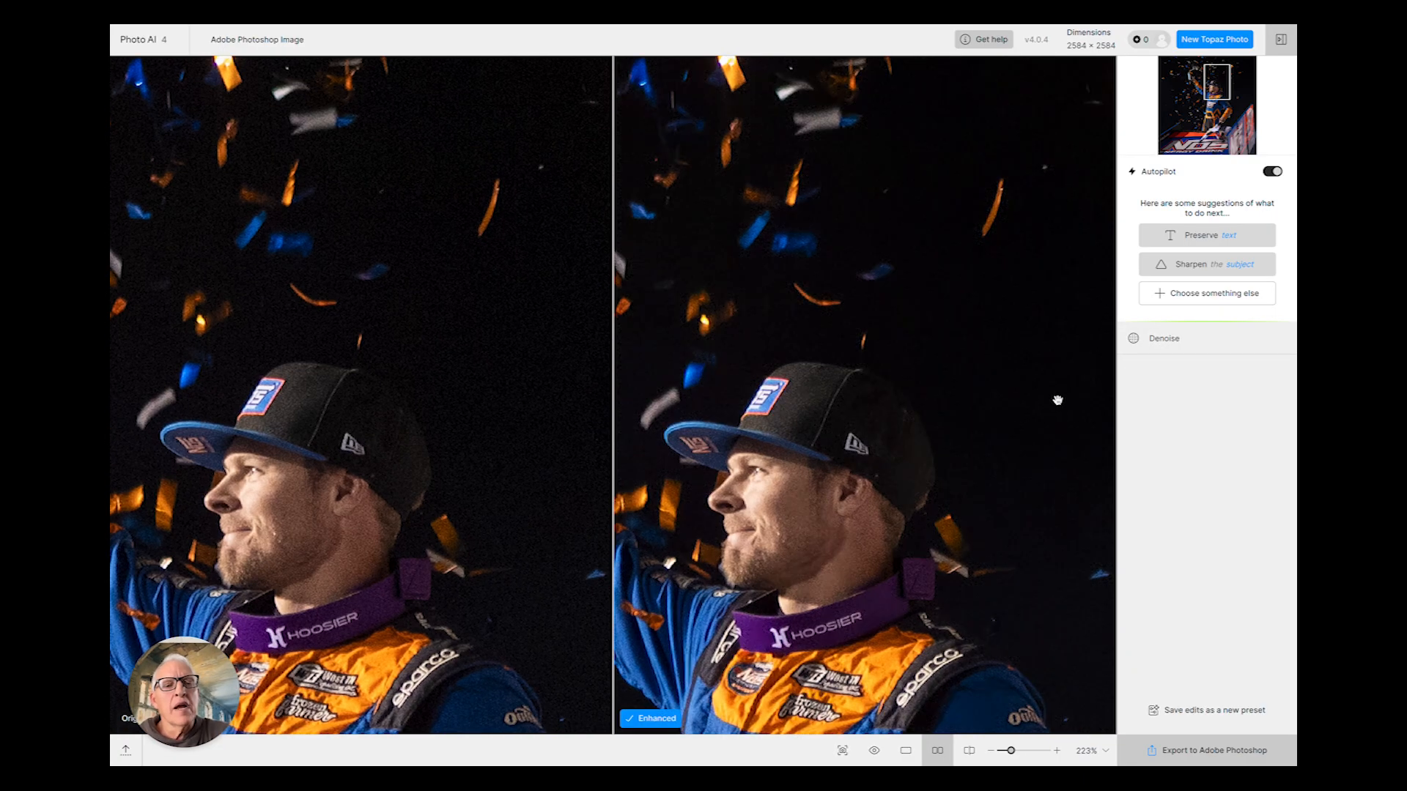
drag(1012, 750, 1029, 750)
drag(804, 481, 879, 573)
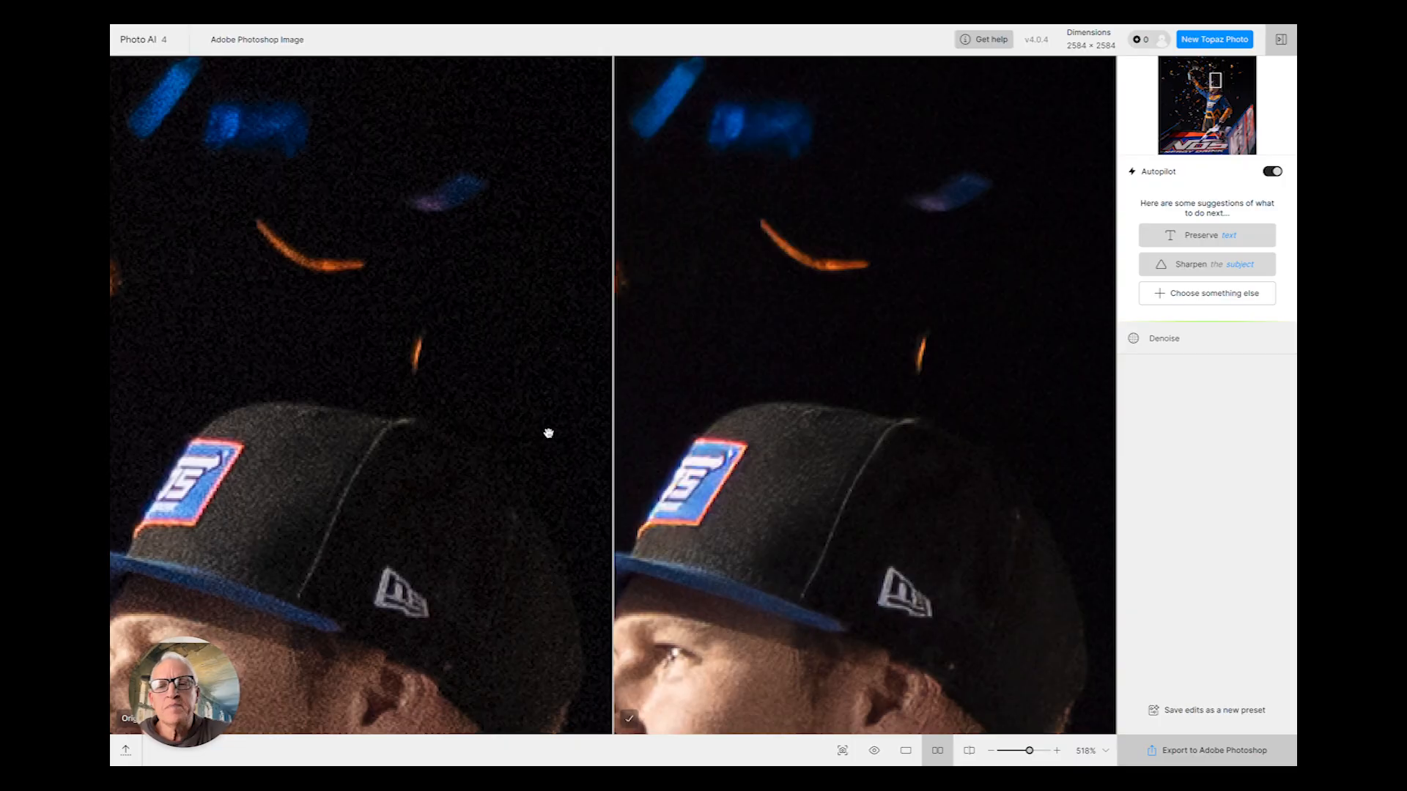
drag(952, 349, 911, 442)
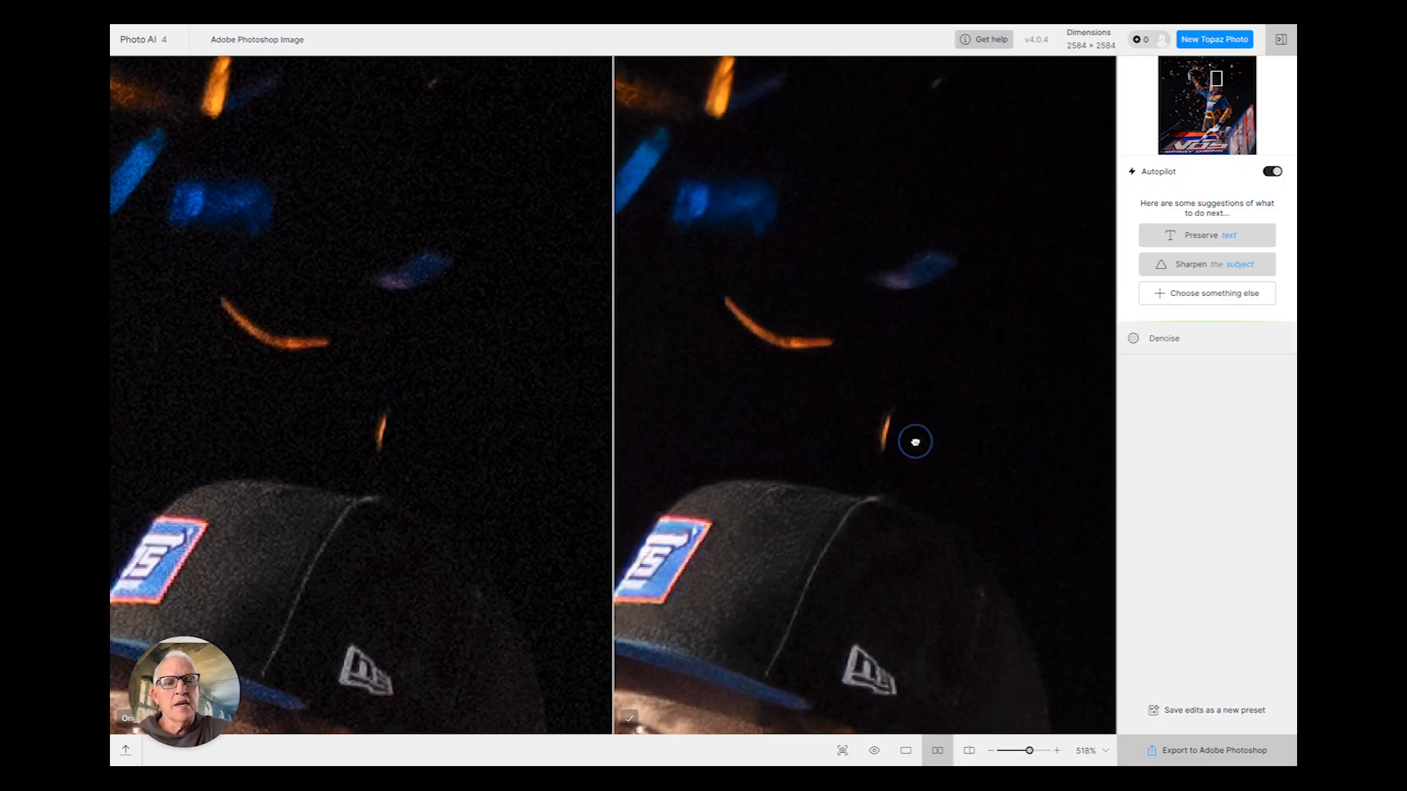
click(1175, 352)
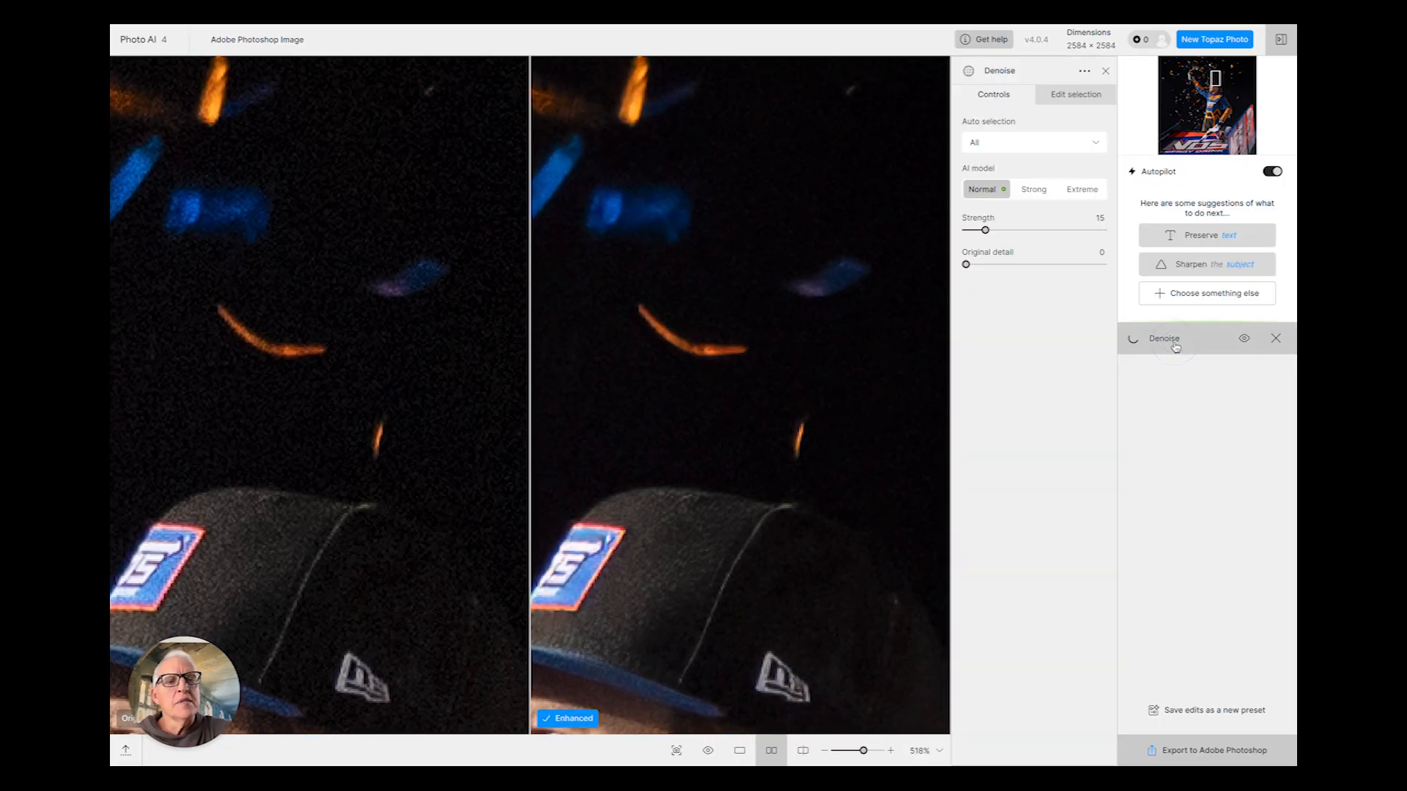
click(1001, 231)
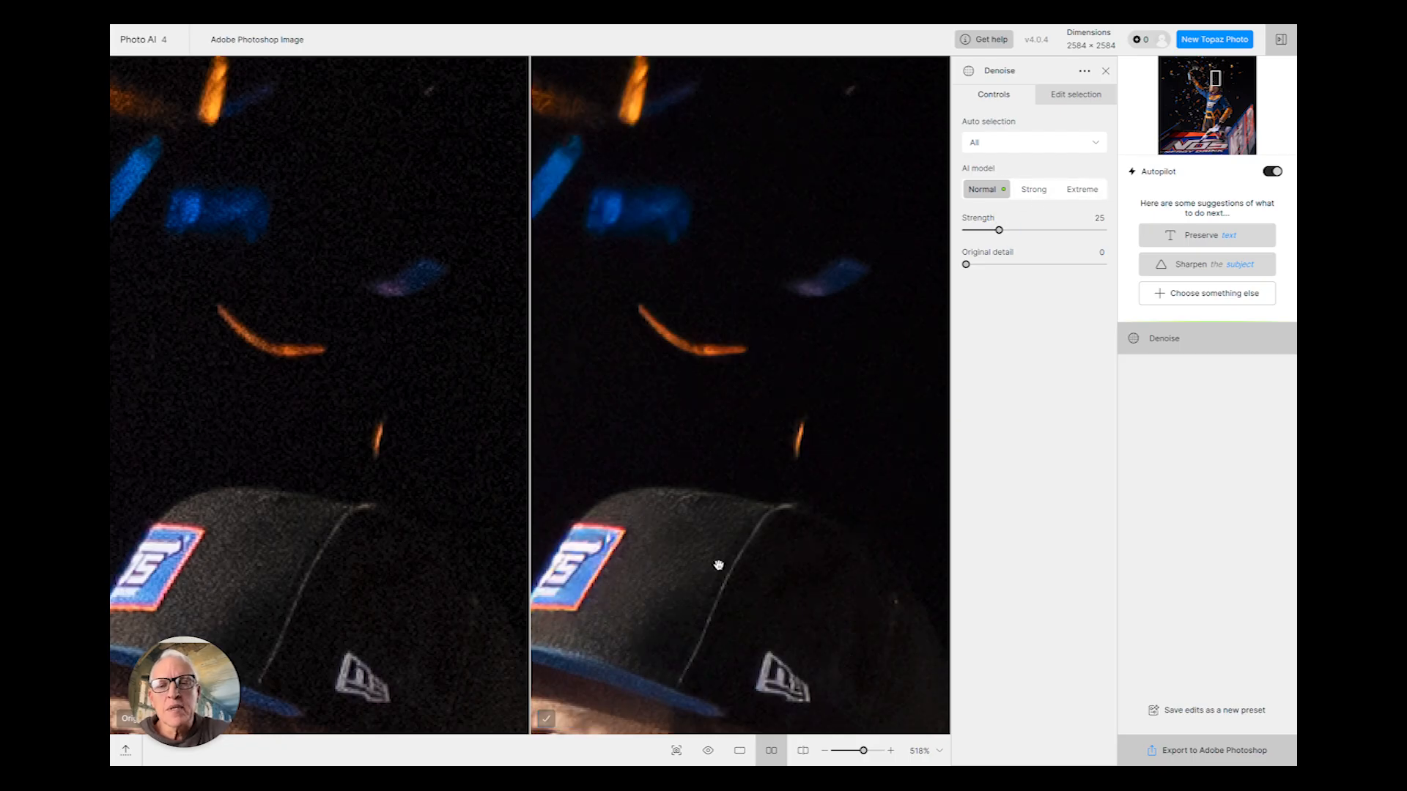
click(1202, 747)
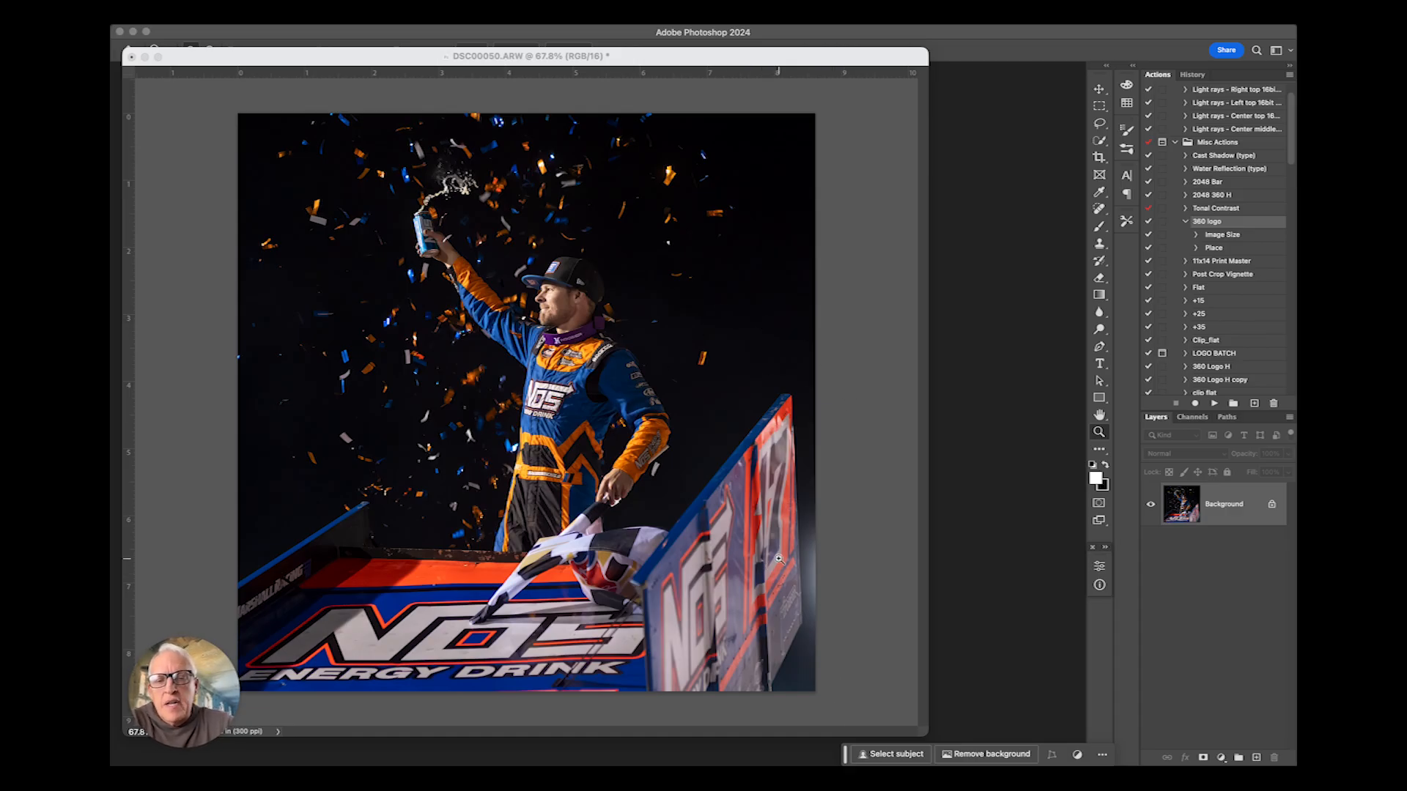
- Adjust the square crop's edges slightly with the Crop tool and commit the crop
click(1100, 157)
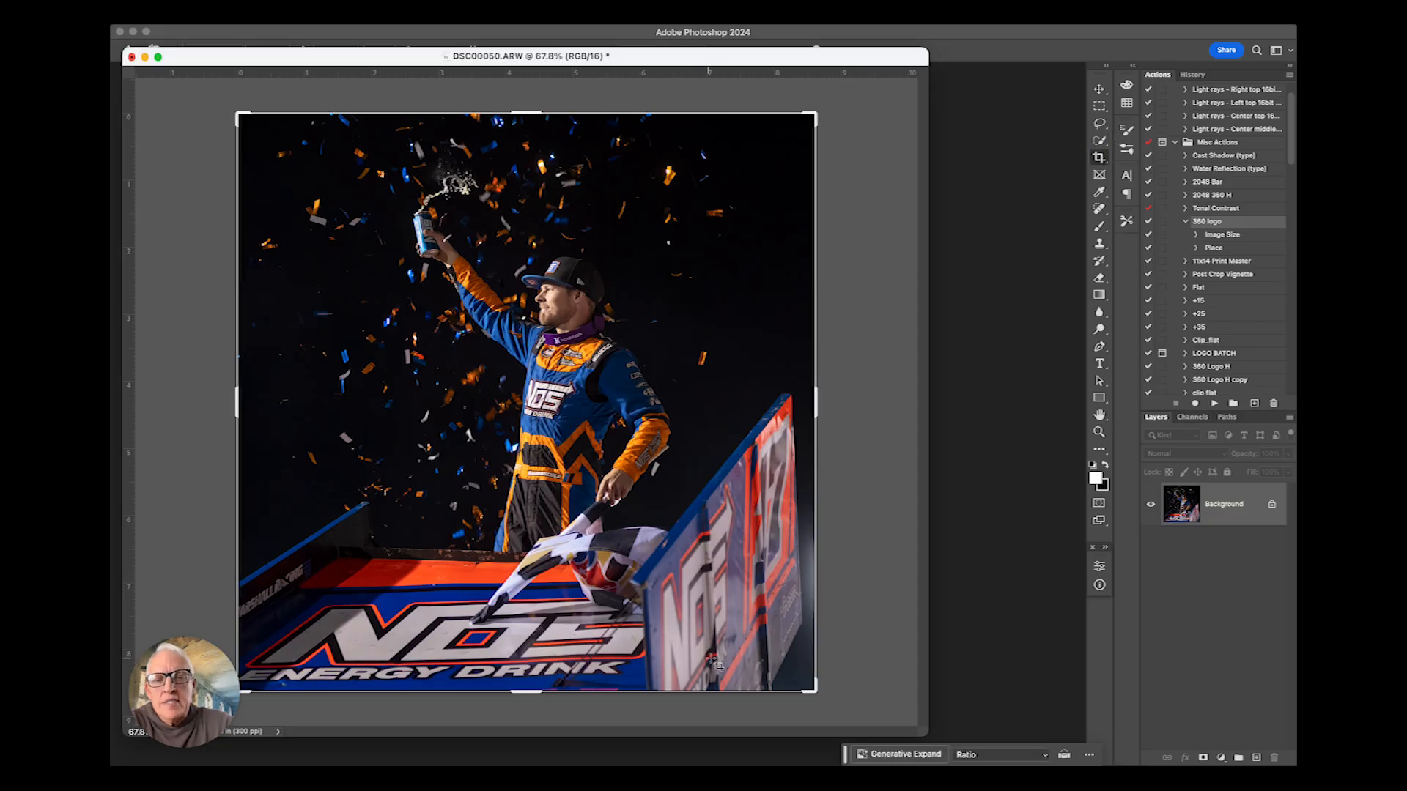
drag(809, 687, 814, 691)
key(Return)
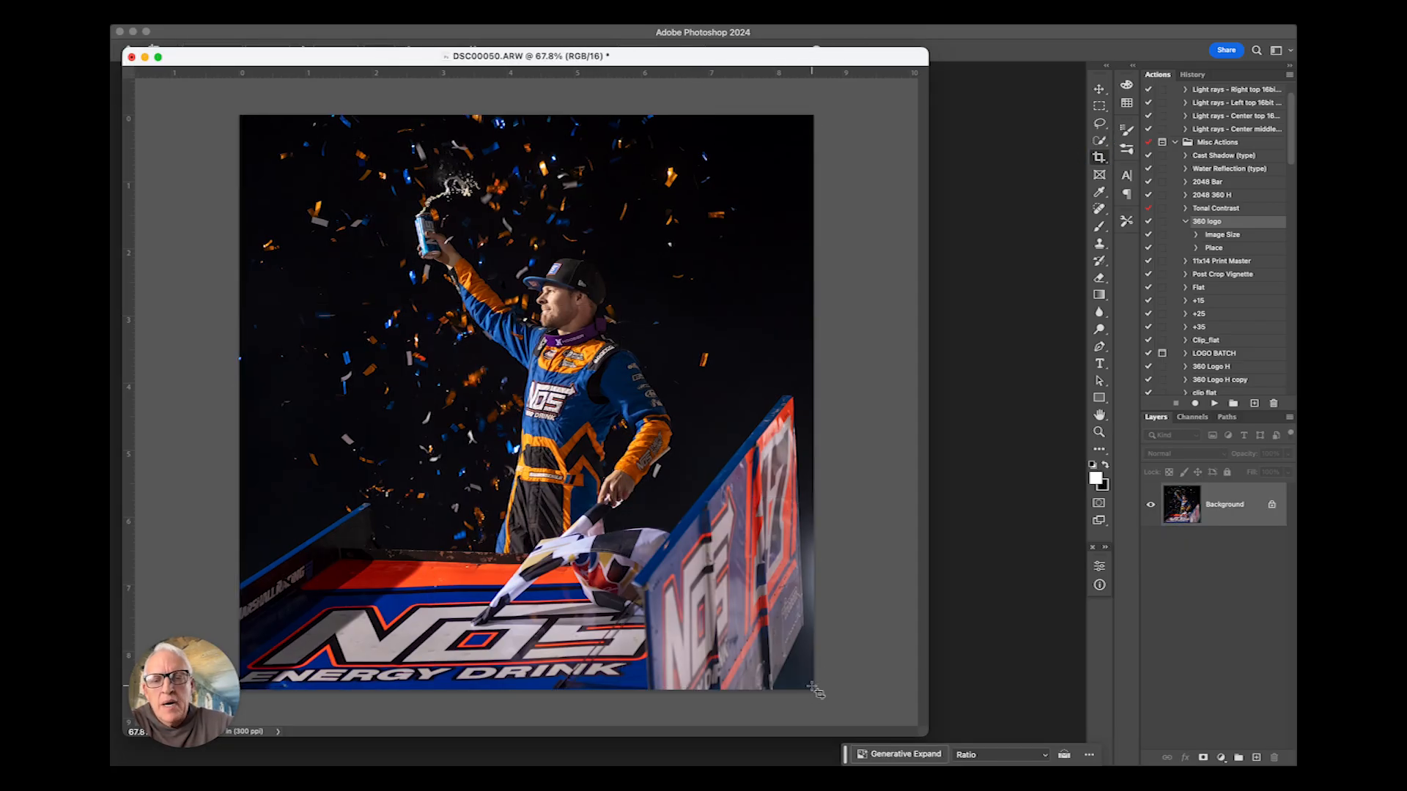
drag(821, 484, 836, 459)
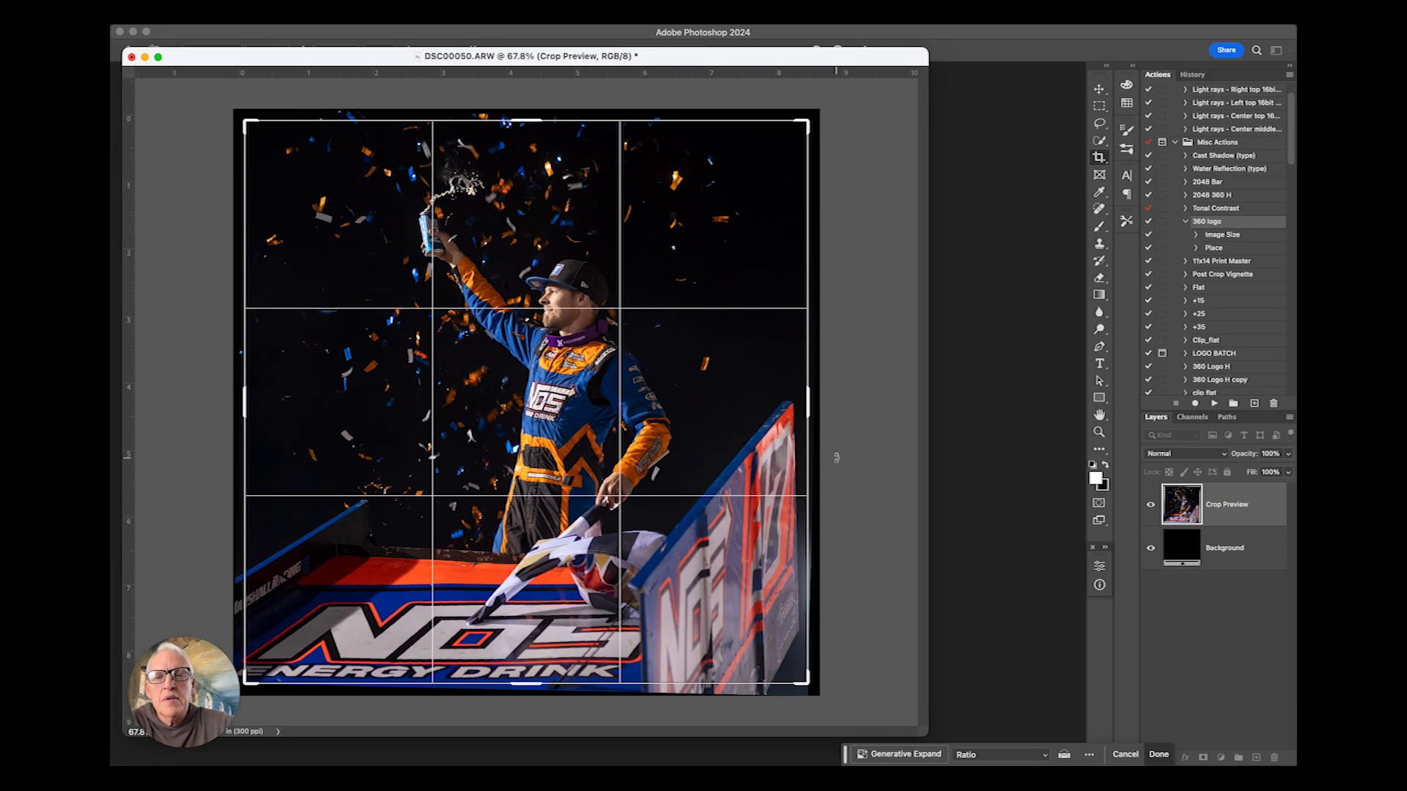
key(Return)
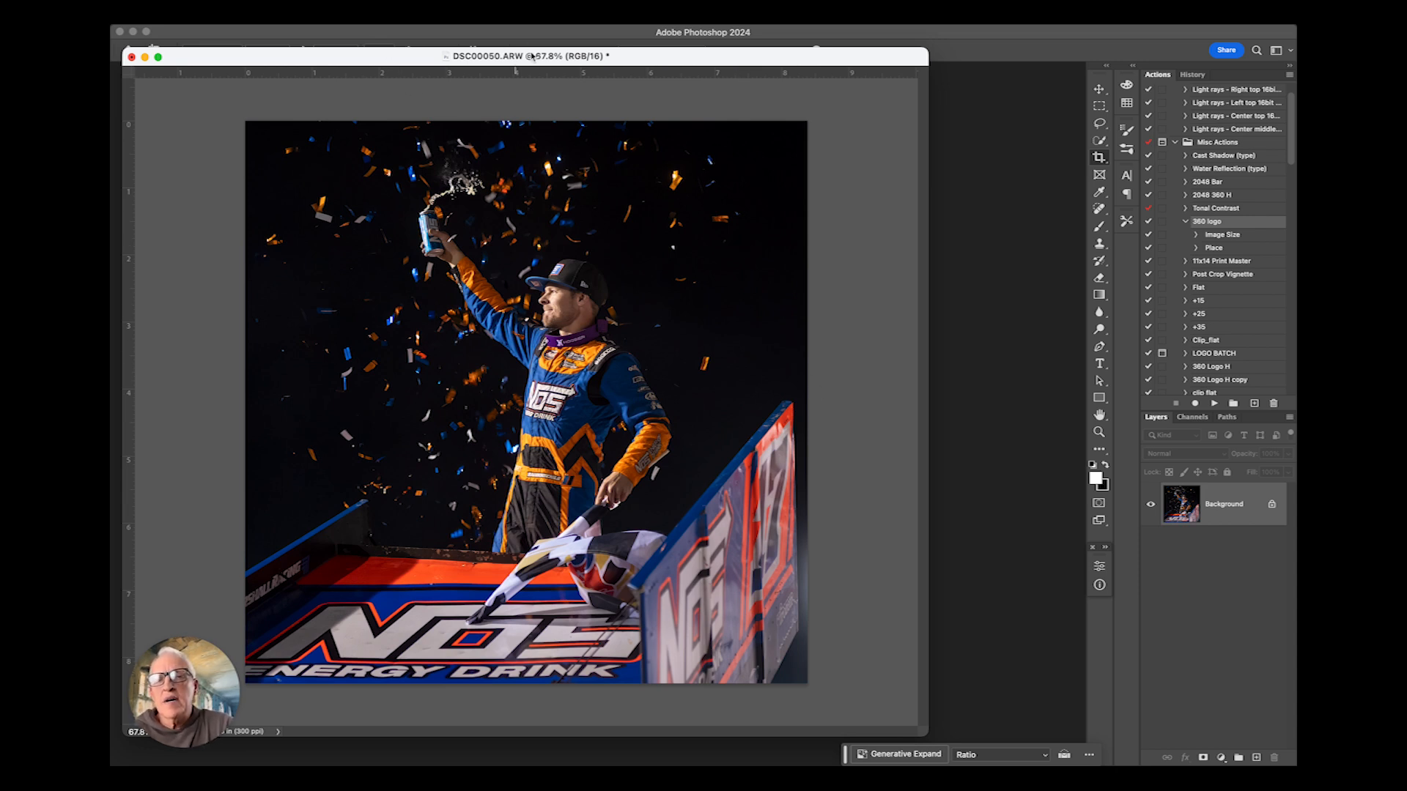
- Run the 360 logo action and position the watermark logo in the image's bottom-right corner
click(1215, 403)
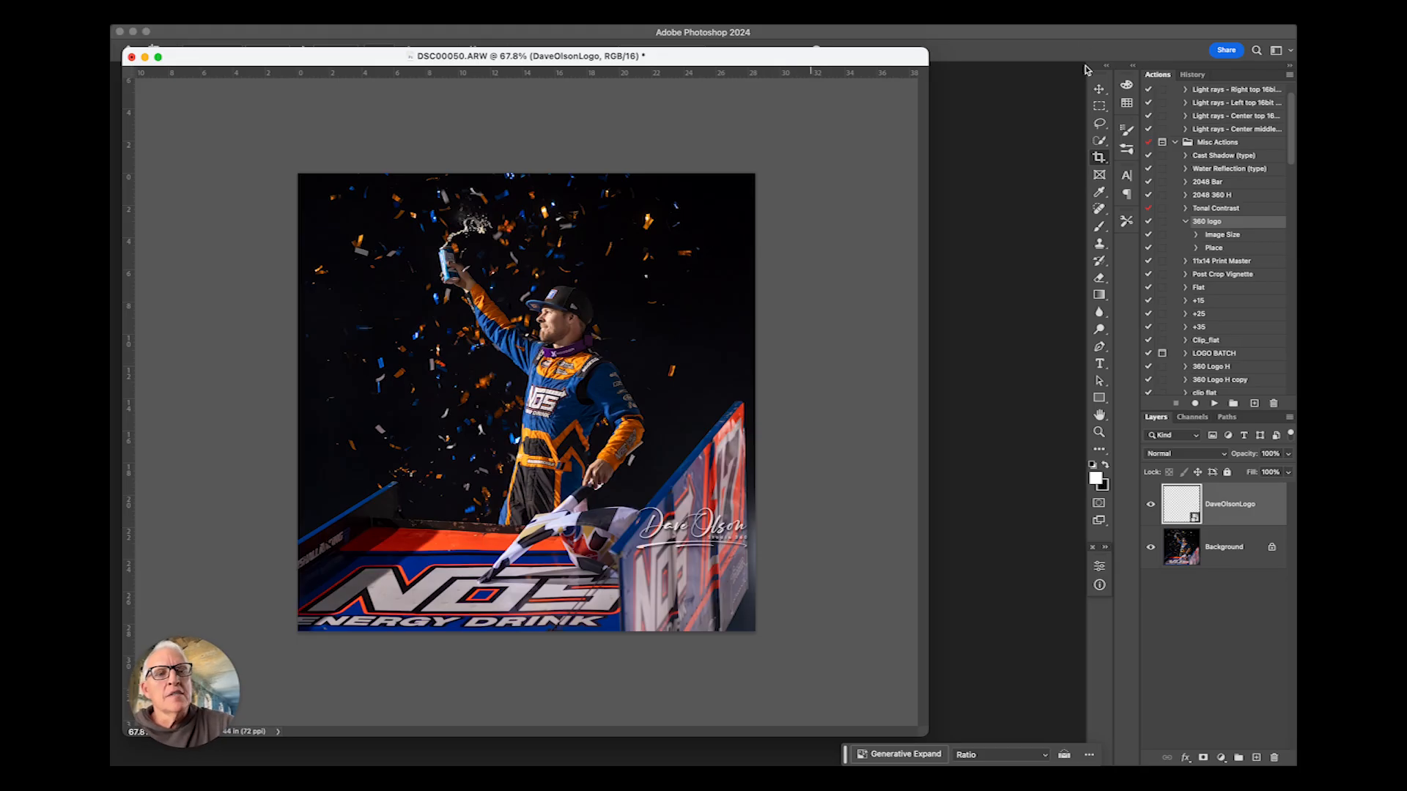
click(1099, 89)
drag(712, 515, 708, 599)
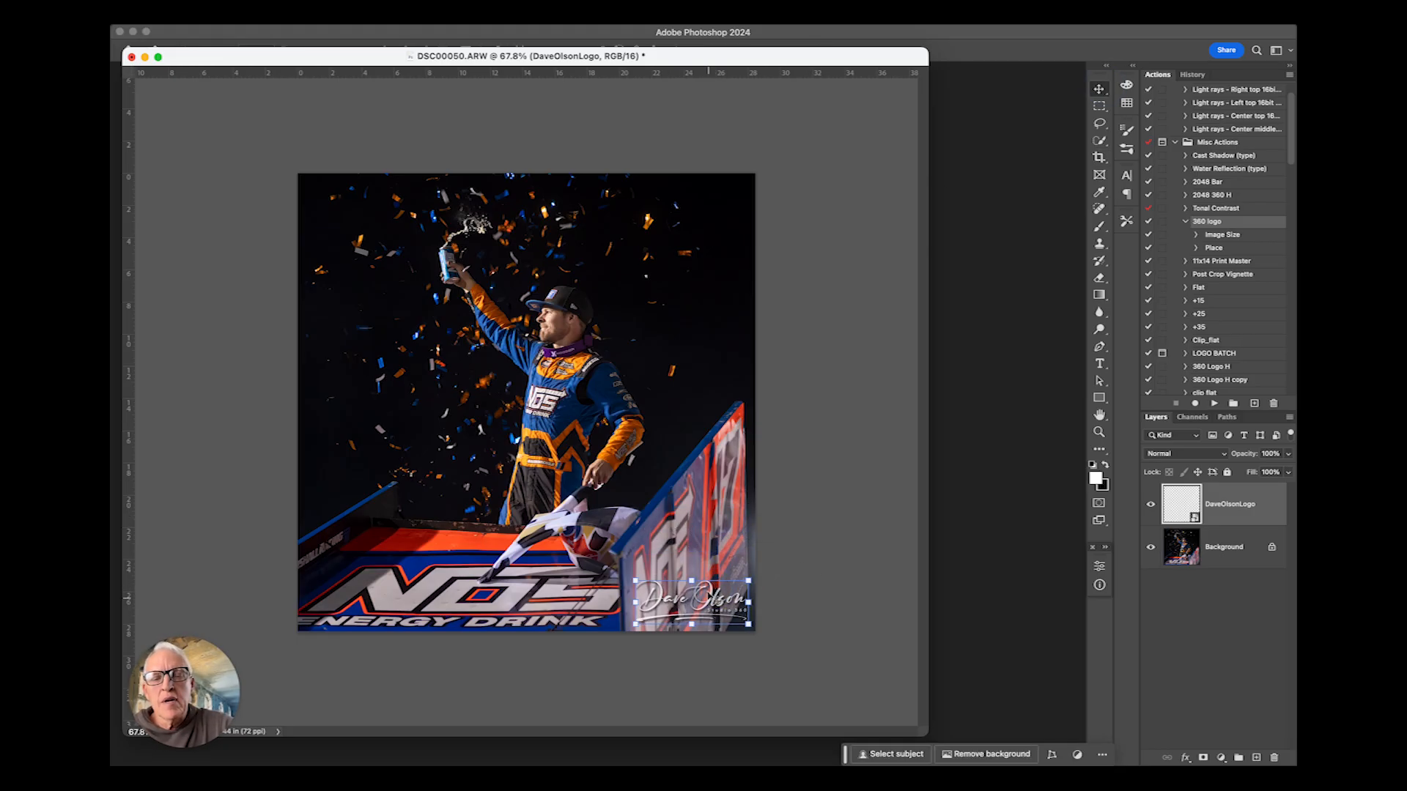
drag(736, 599, 654, 313)
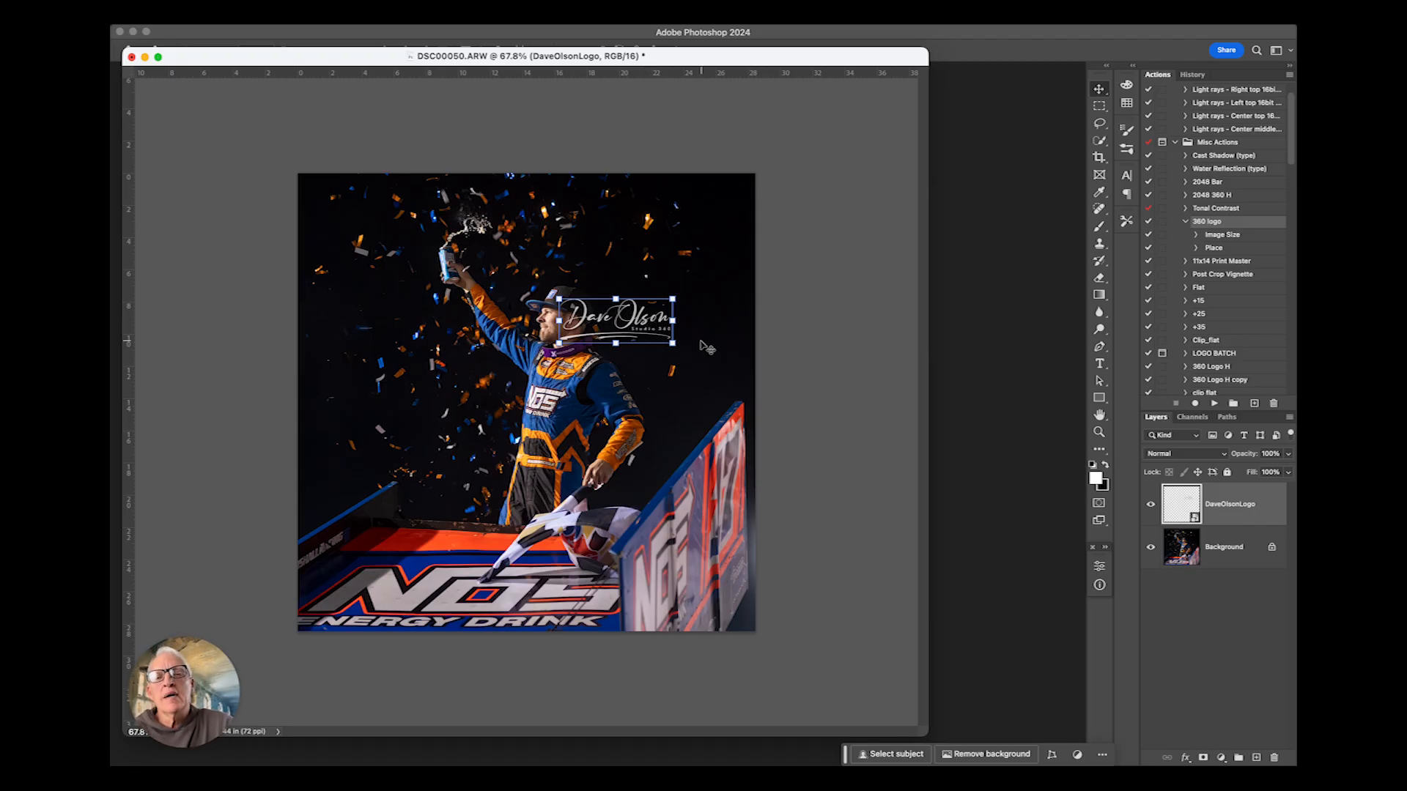
drag(648, 316, 729, 613)
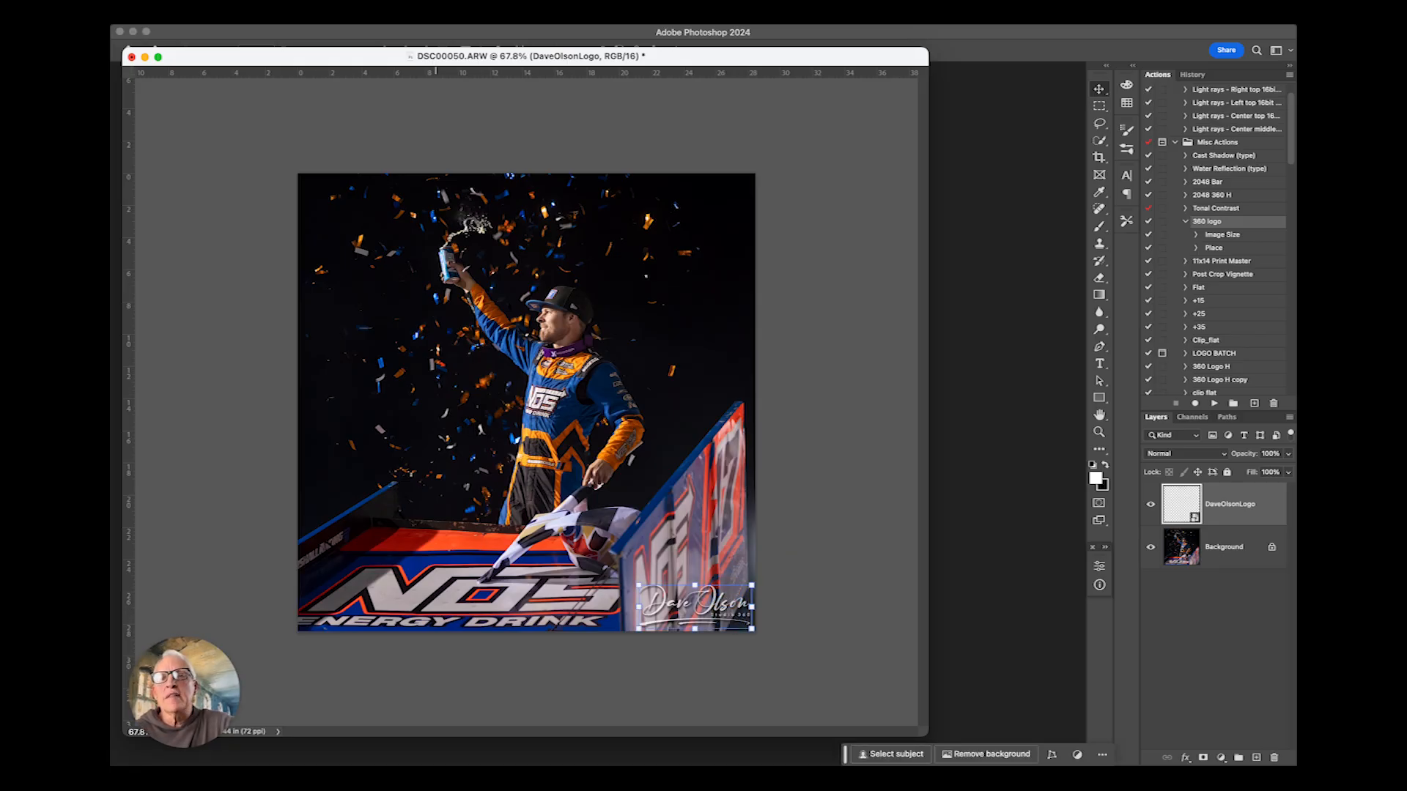
- Flatten the image and save a copy in JPEG format named 17.jpg
click(319, 17)
click(347, 569)
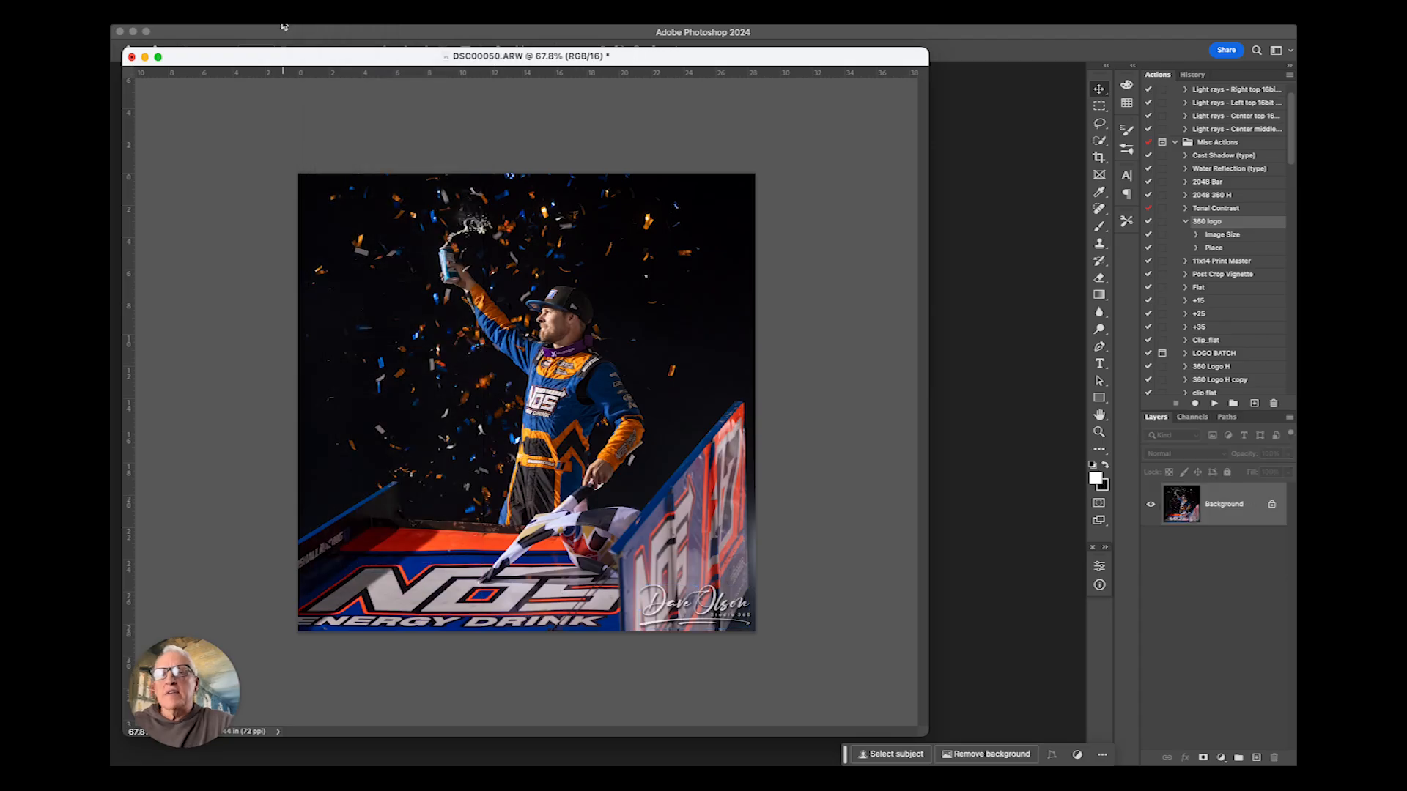
click(284, 27)
click(267, 176)
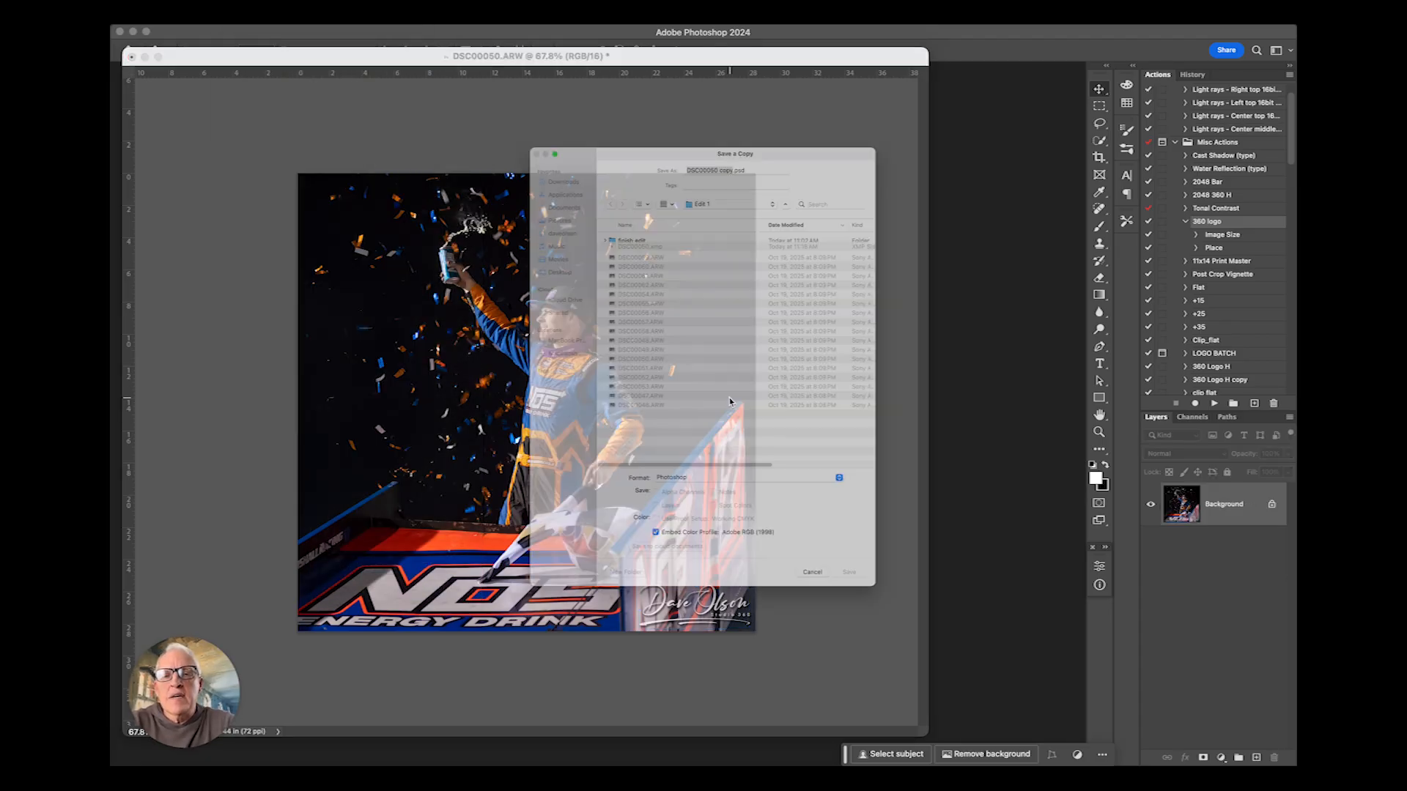
click(693, 526)
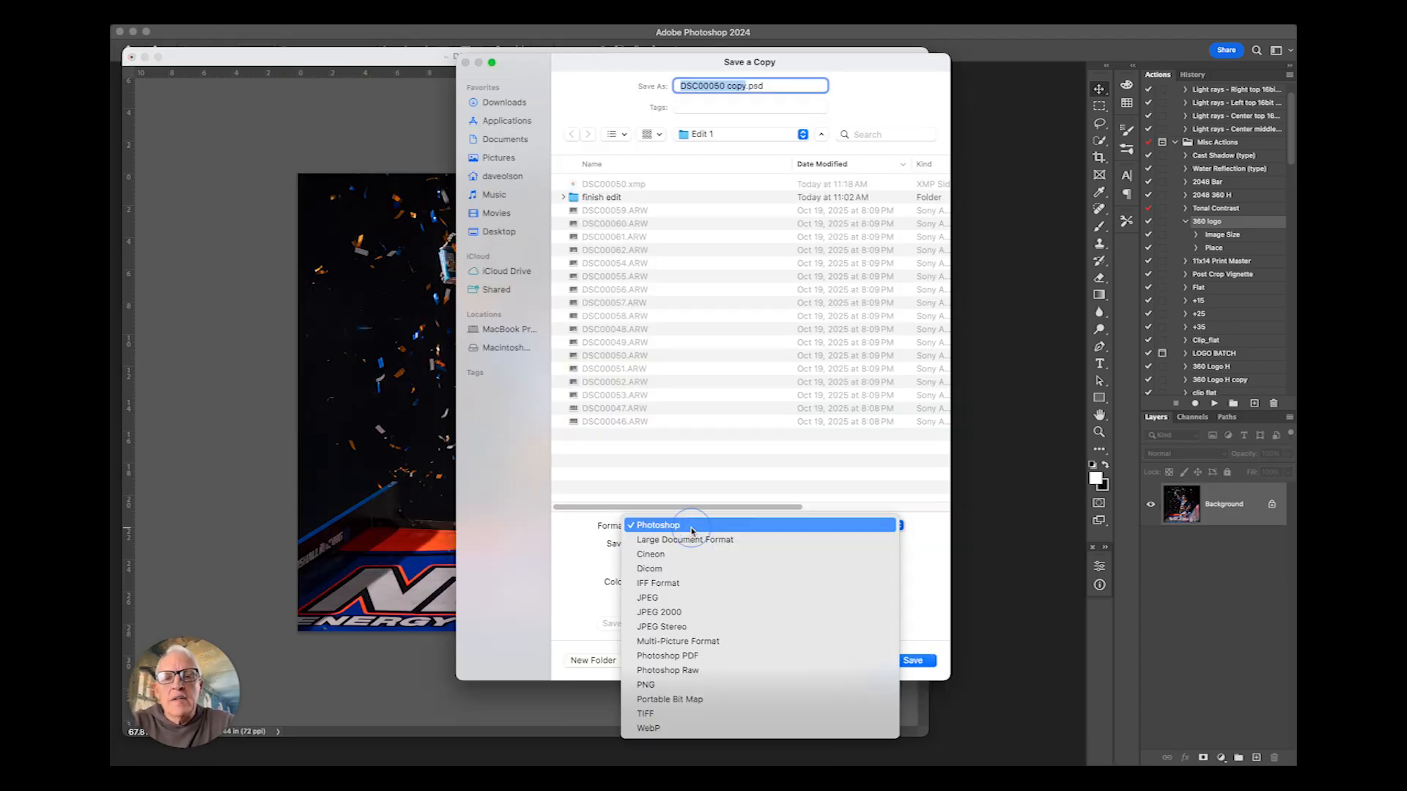
click(663, 595)
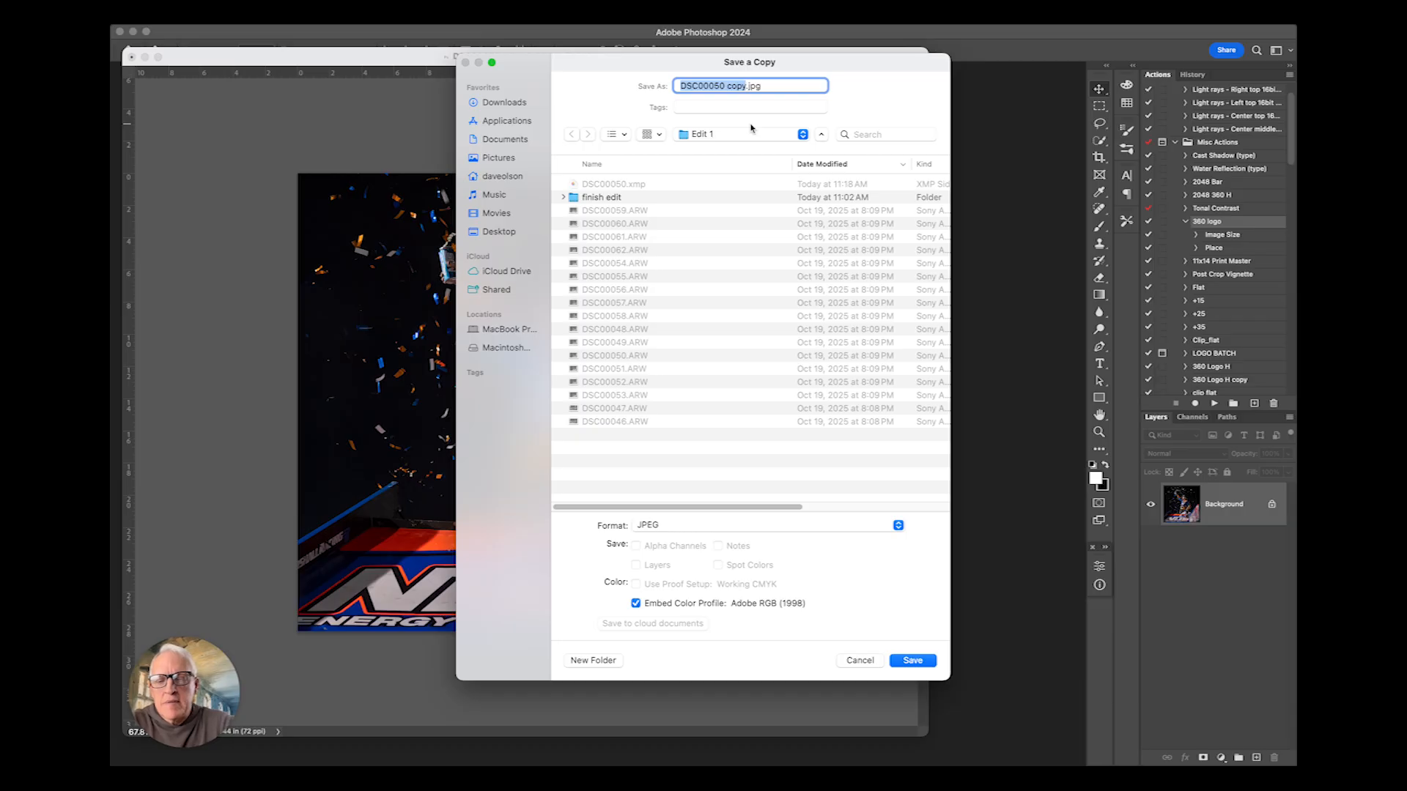
text(17)
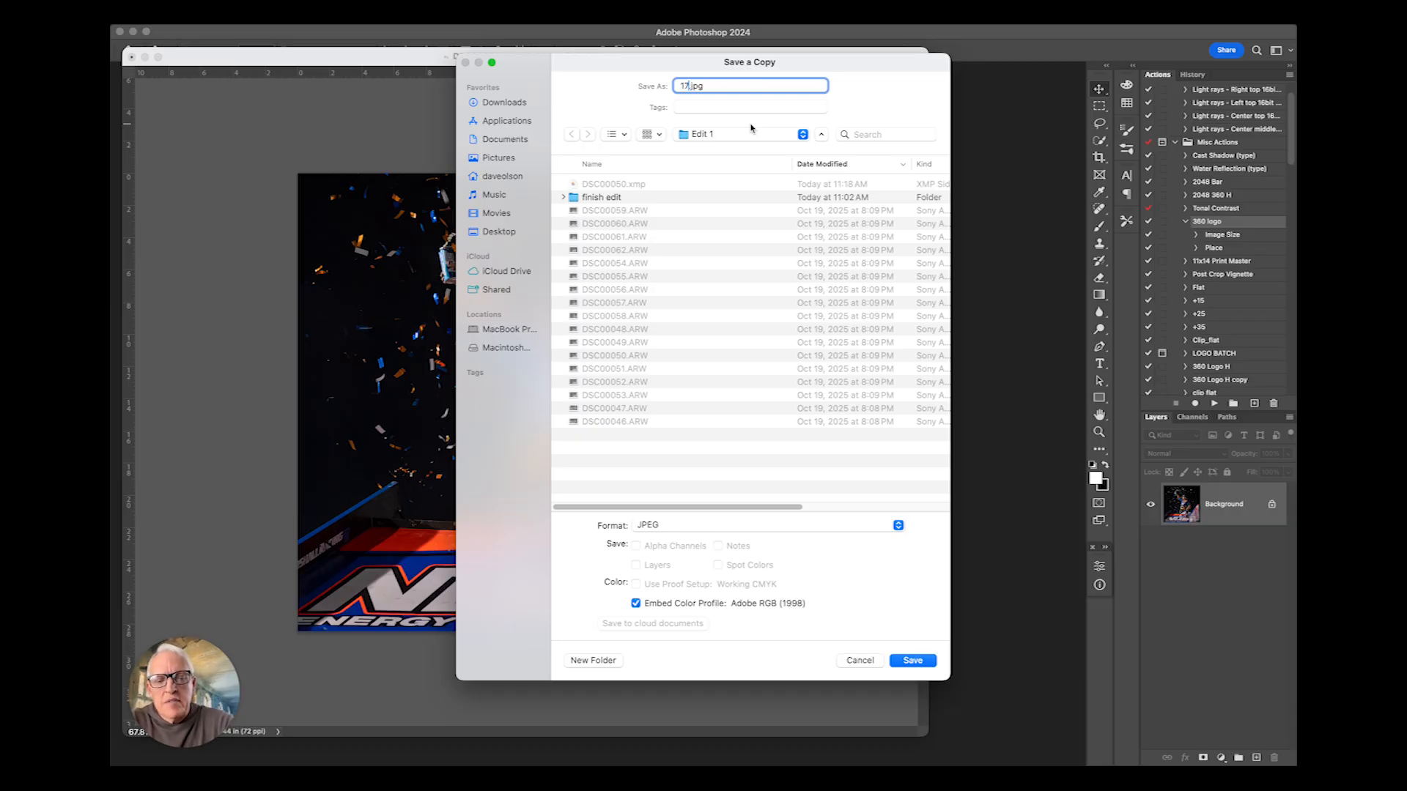